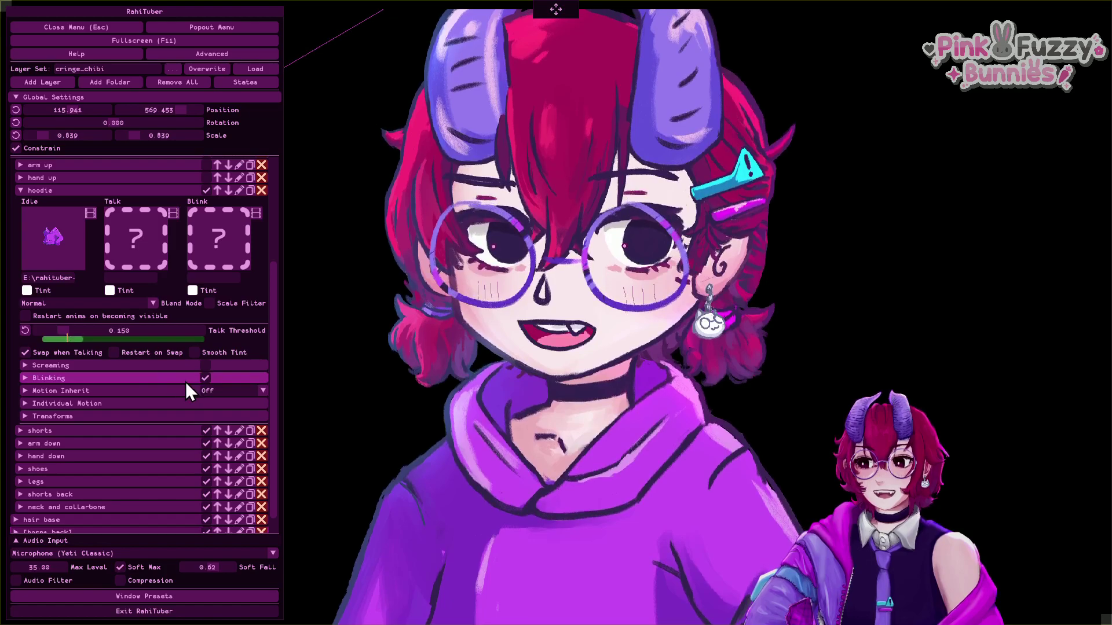
Set the hoodie layer's individual talking motion type to None and collapse the body folder.
scroll(139, 417, up, 4)
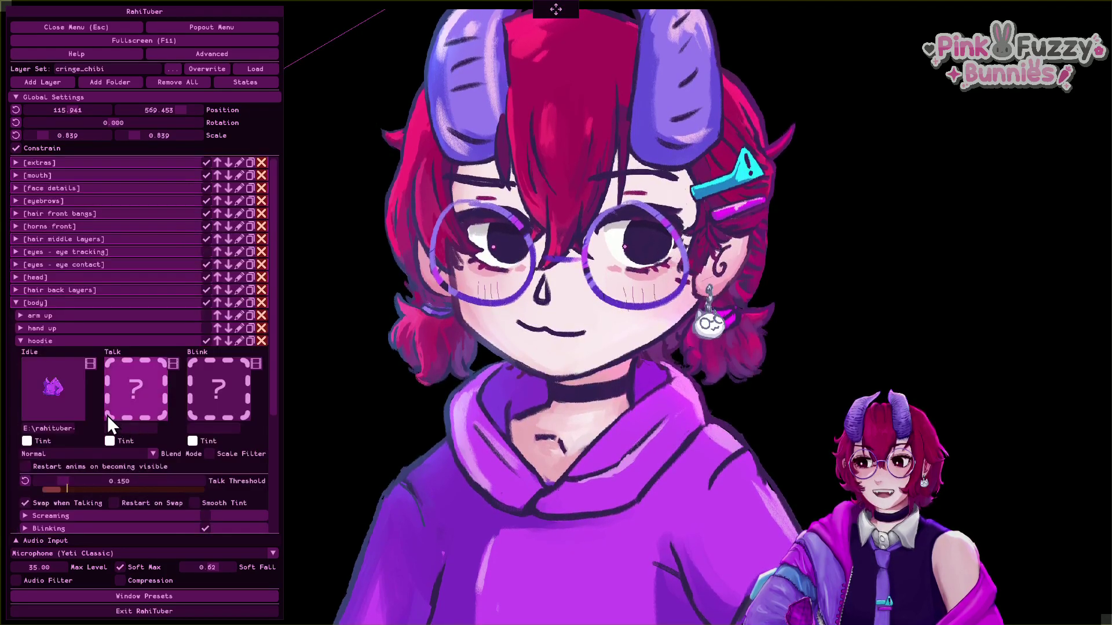
scroll(104, 415, down, 3)
scroll(103, 415, up, 3)
scroll(103, 415, down, 3)
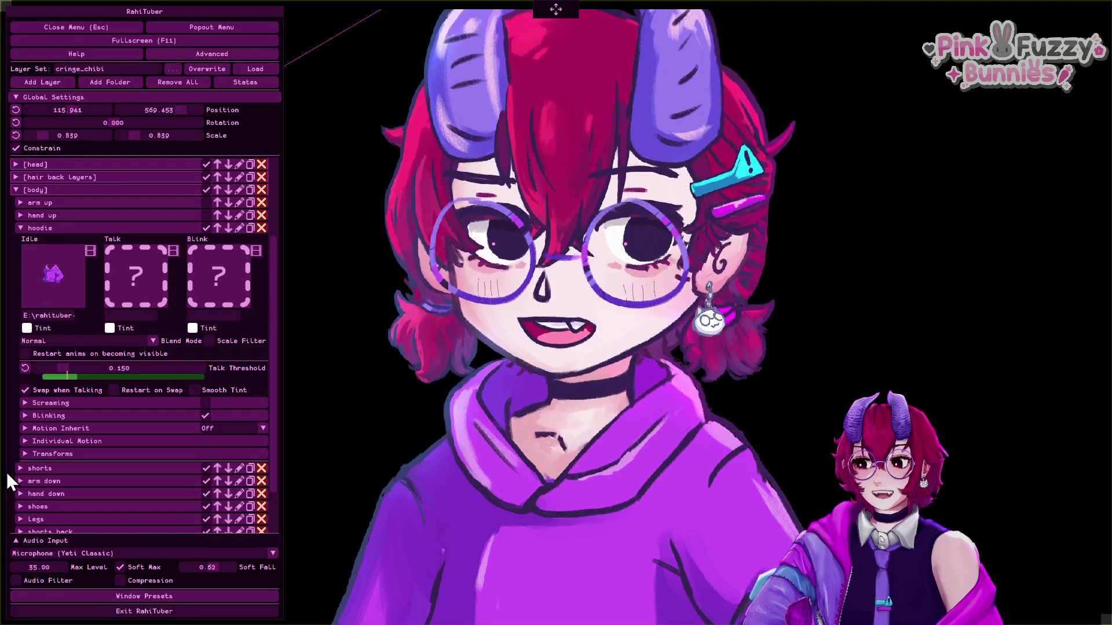
click(82, 441)
scroll(126, 352, down, 2)
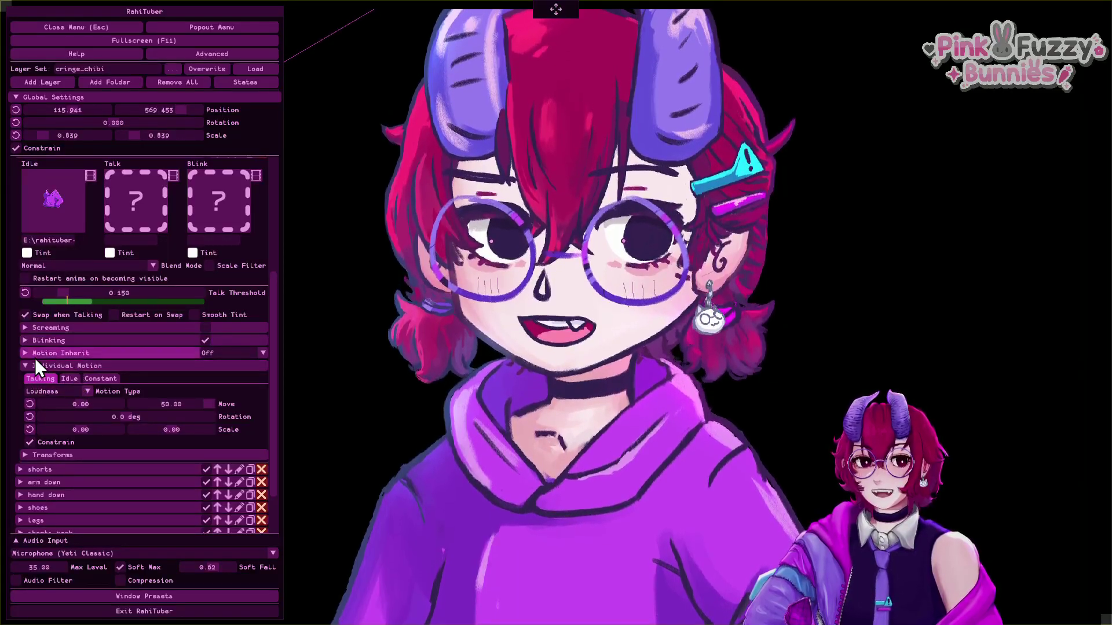
scroll(58, 387, up, 2)
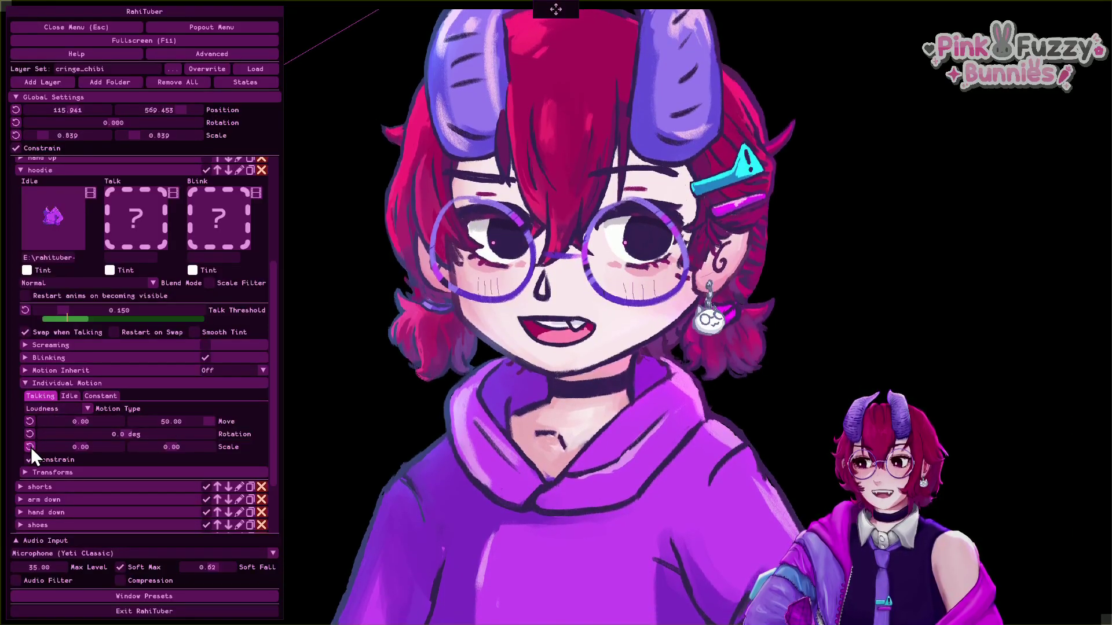
click(60, 408)
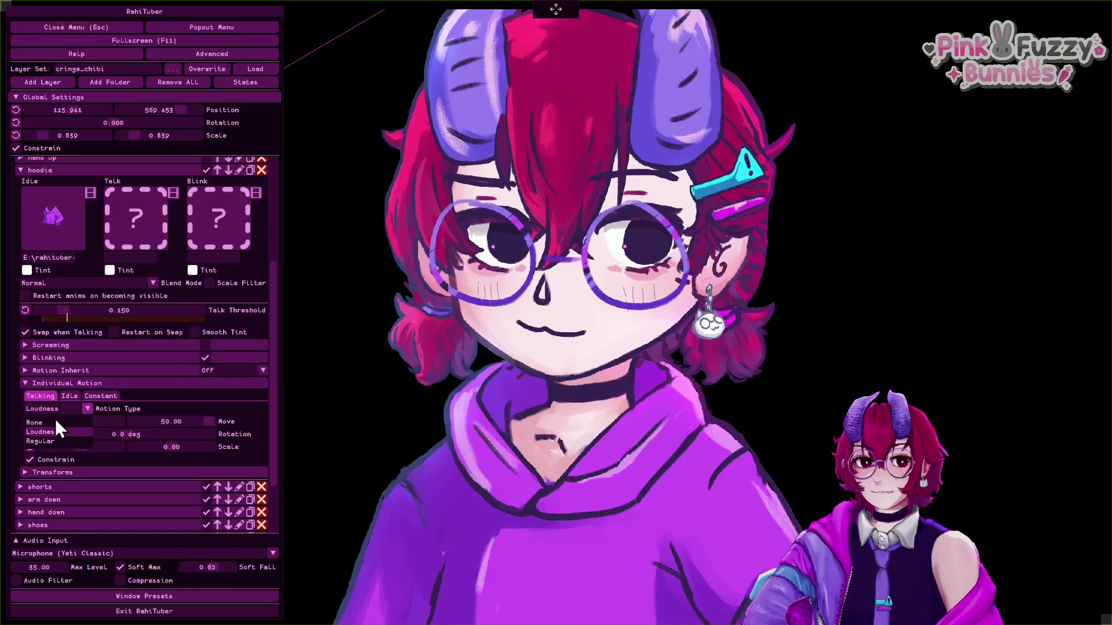
click(54, 419)
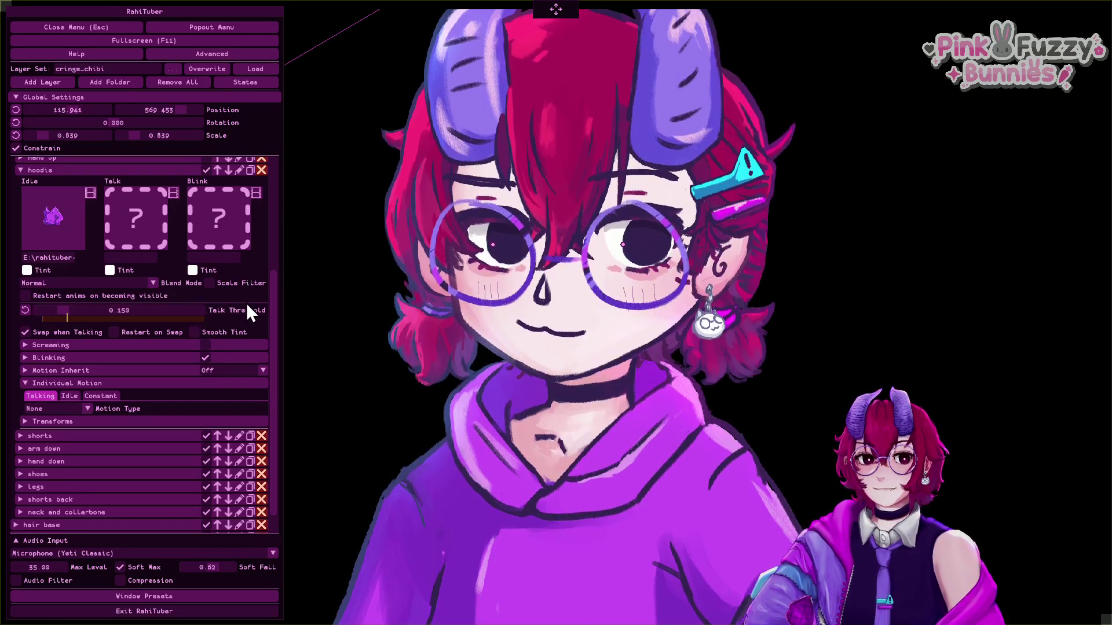
scroll(246, 303, up, 3)
scroll(238, 300, up, 2)
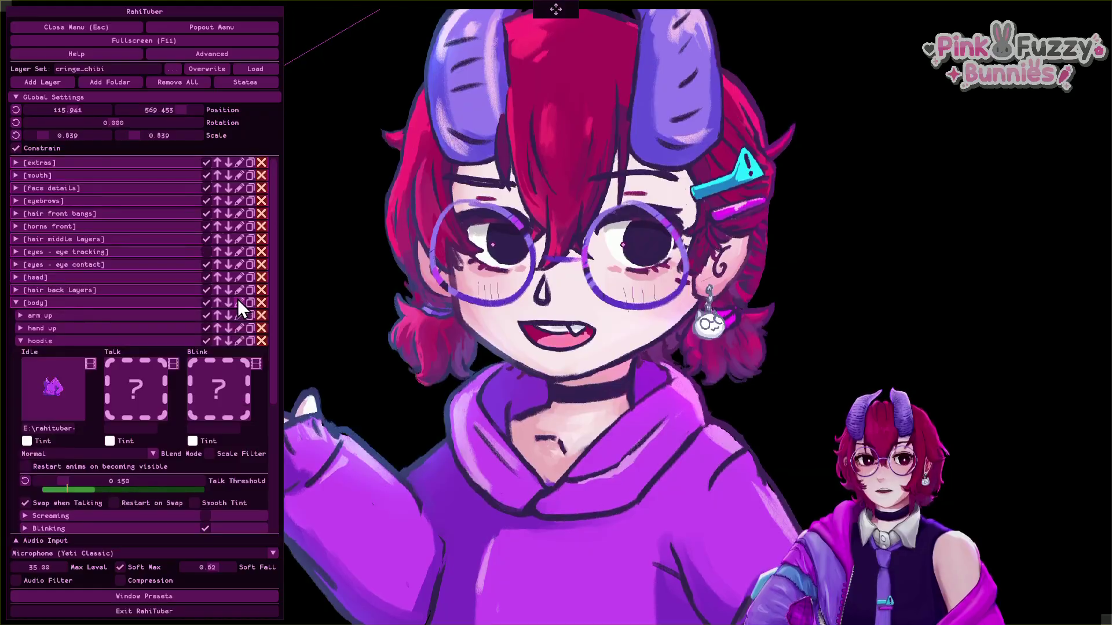
click(113, 302)
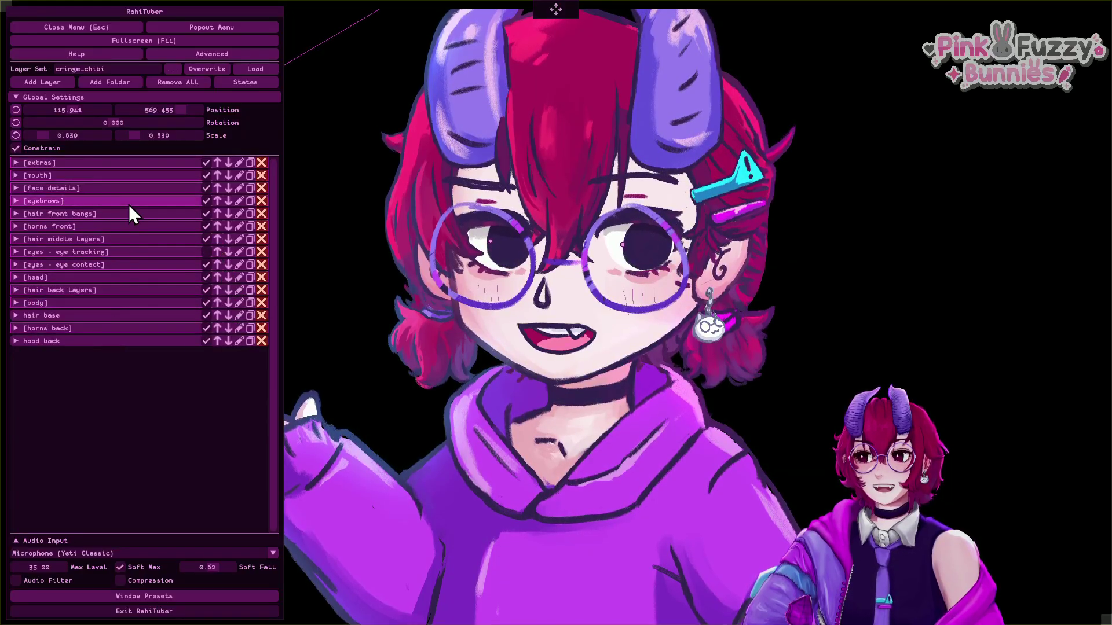
Look at the eye tracking folder and preview the avatar's mouse-following eyes with the menu hidden.
click(116, 254)
click(116, 253)
click(162, 251)
click(162, 251)
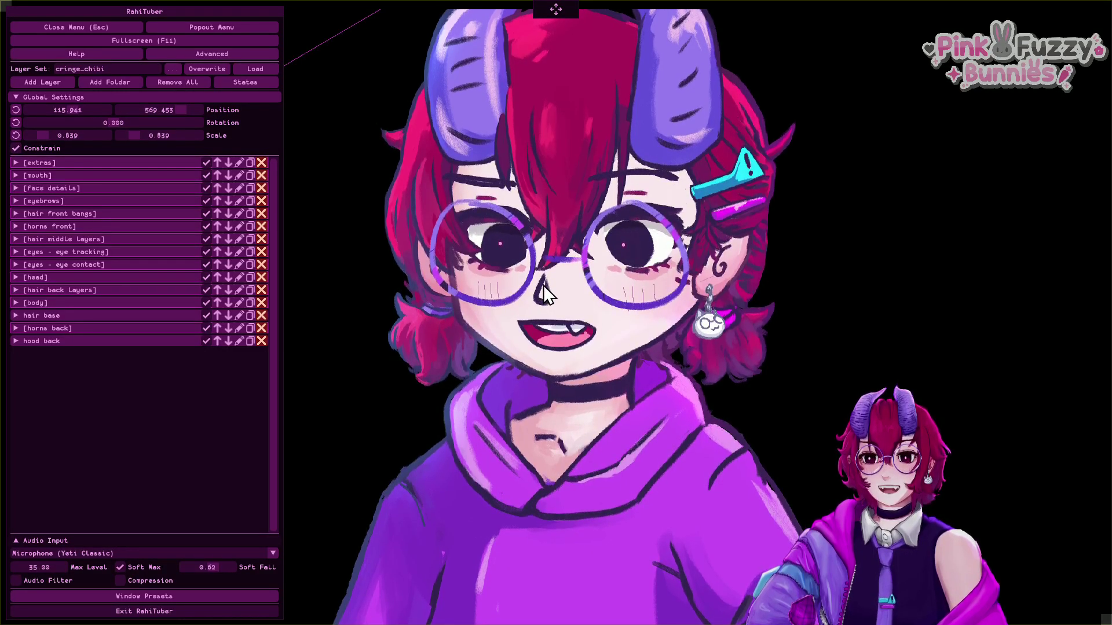
key(Escape)
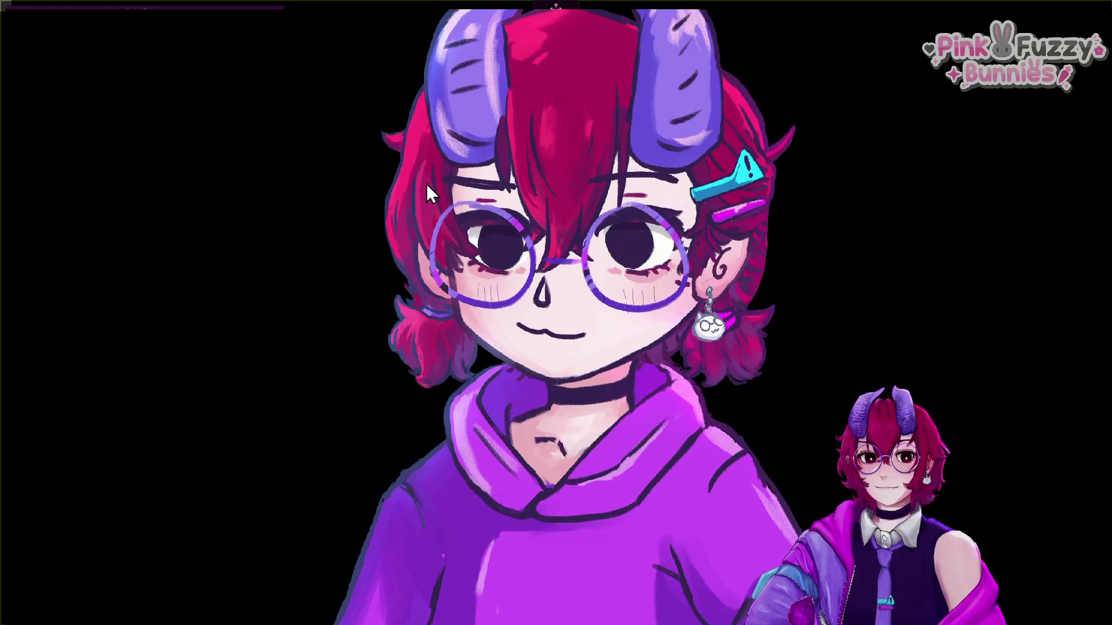
key(Escape)
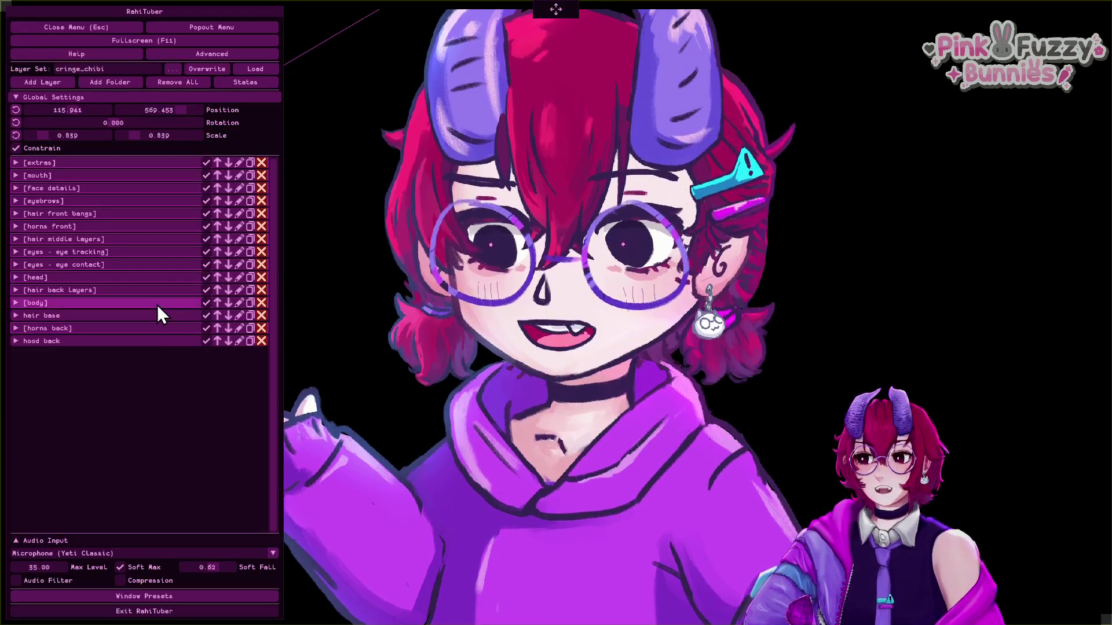
Show the butterfly emoji layer in the extras folder to review its idle and talking motion settings, and hide it again.
click(148, 165)
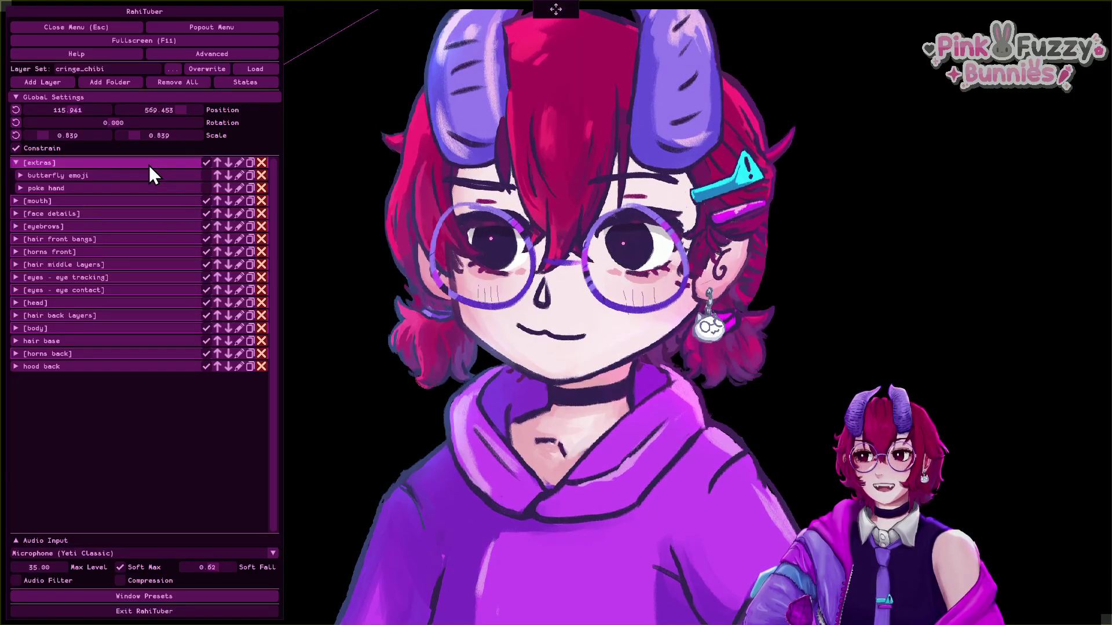
click(206, 175)
click(176, 176)
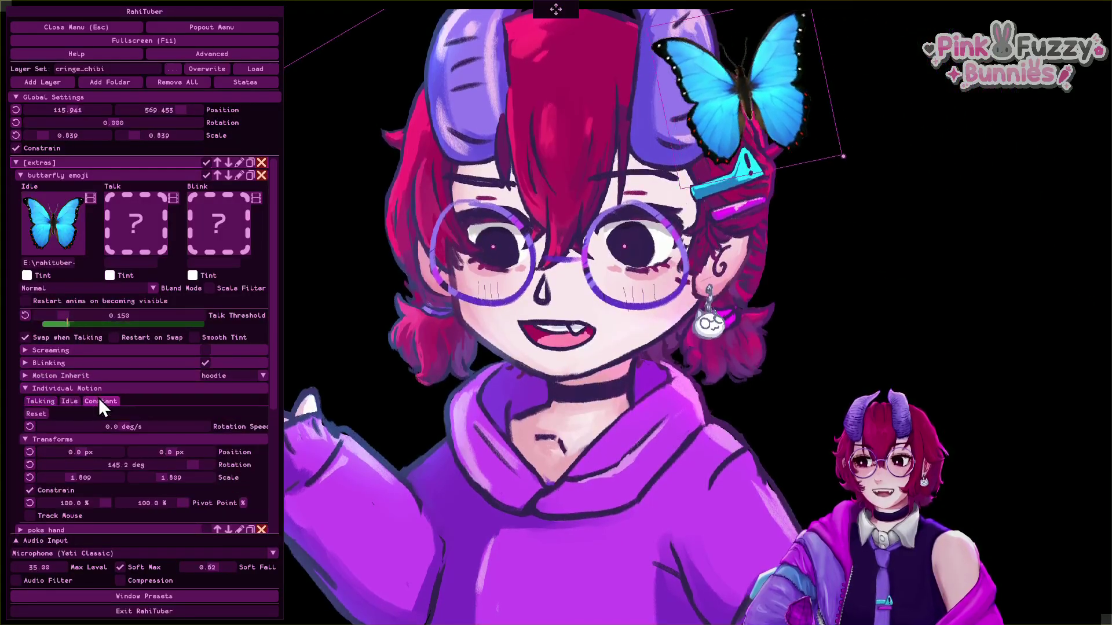
click(69, 402)
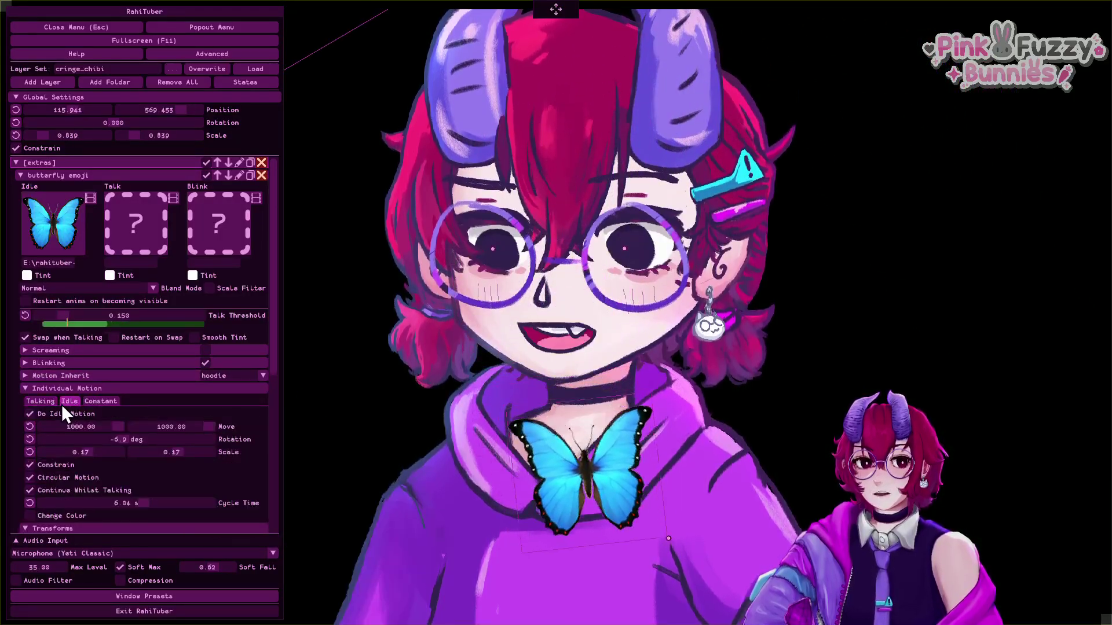
click(45, 401)
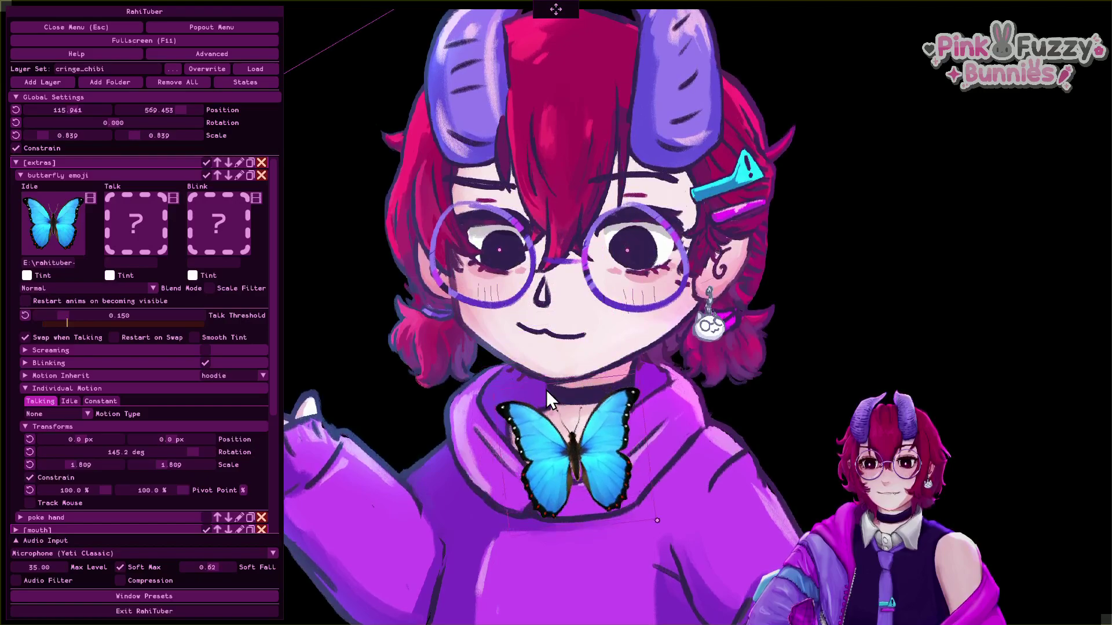
click(193, 175)
click(206, 175)
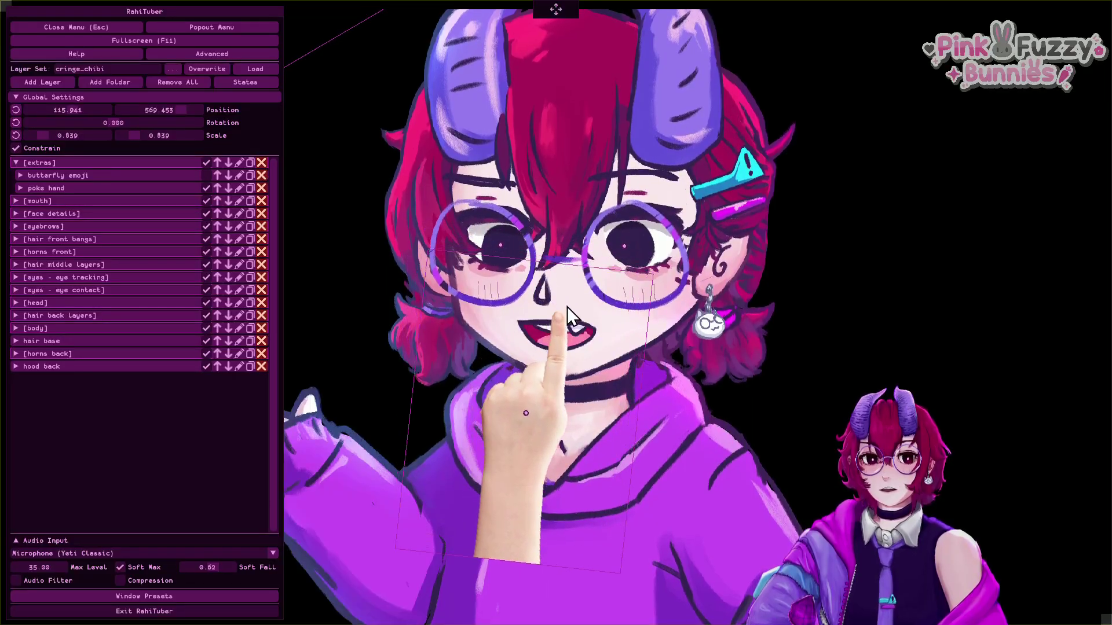
Preview the poke hand moving over the avatar with the menu hidden, and collapse the extras folder.
key(Escape)
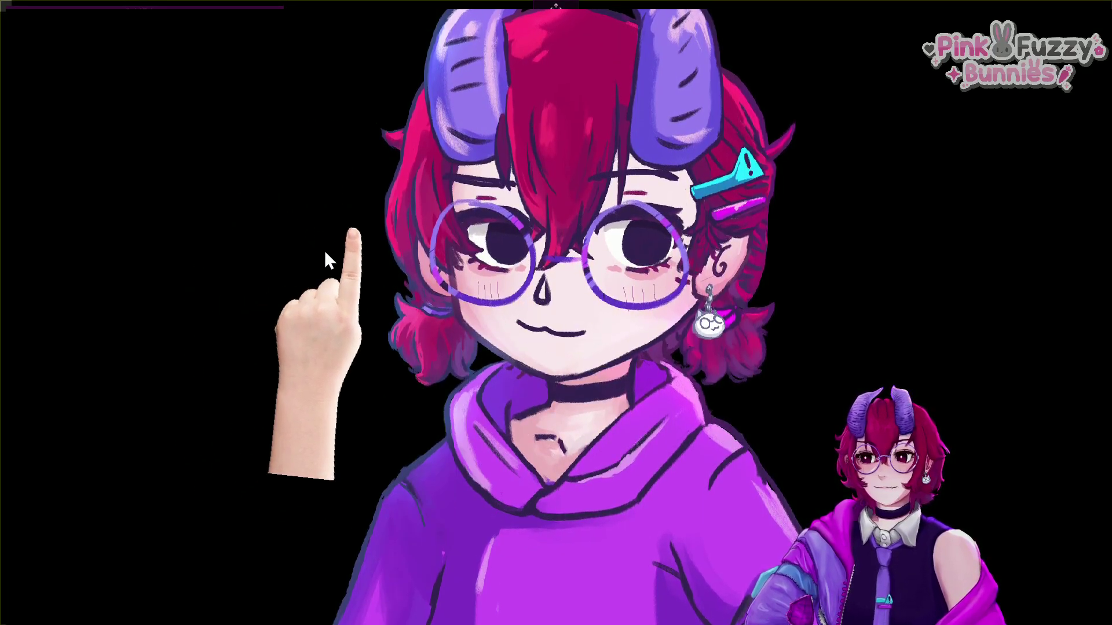
key(Escape)
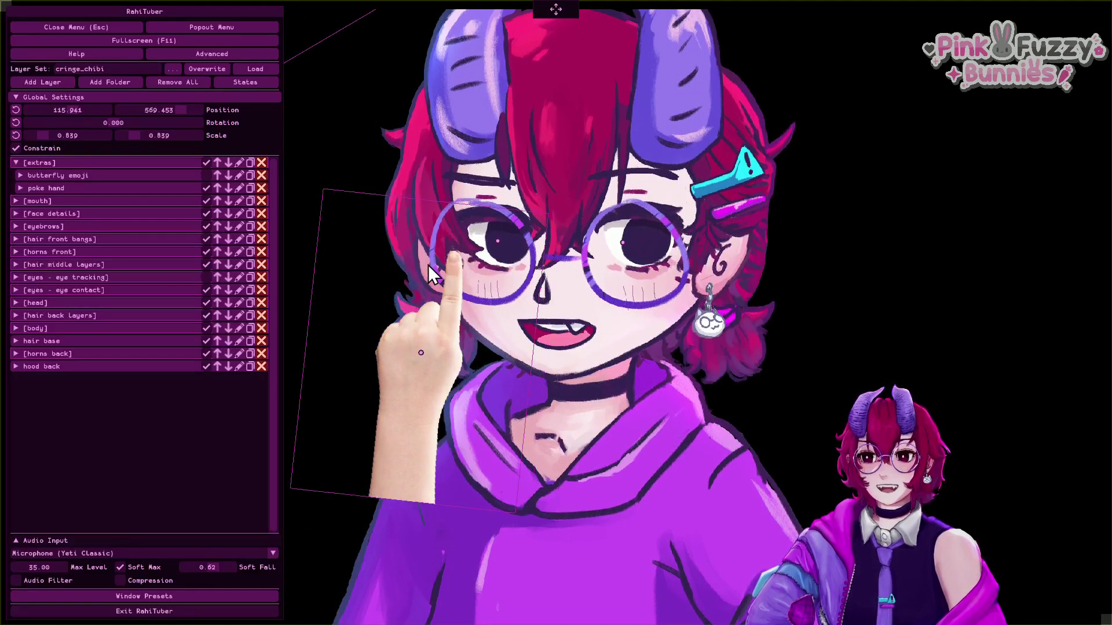
click(181, 165)
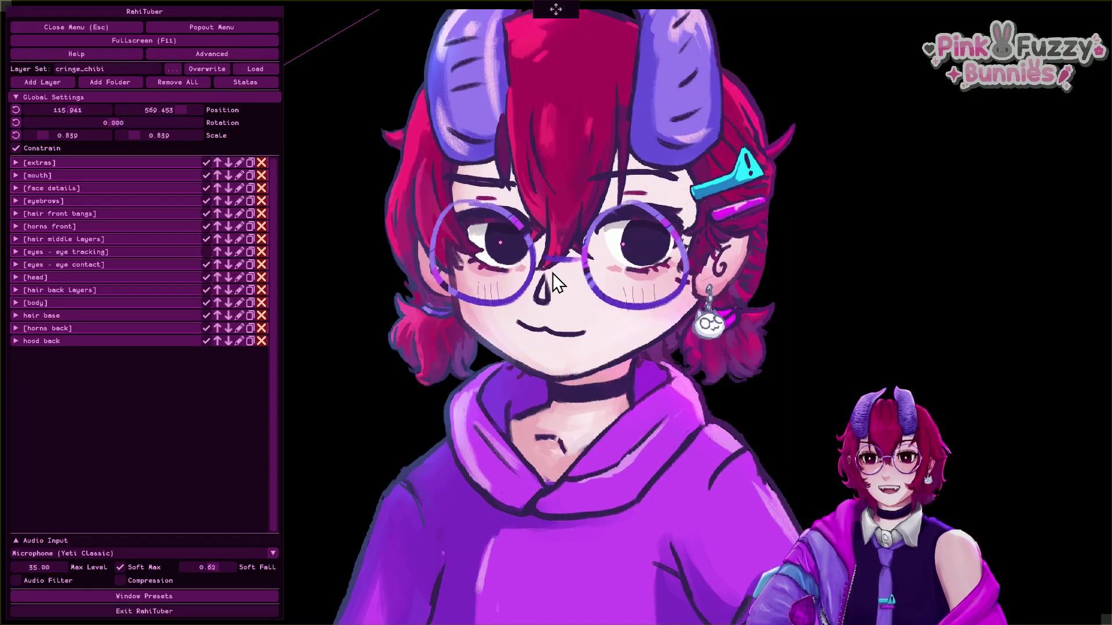
key(Escape)
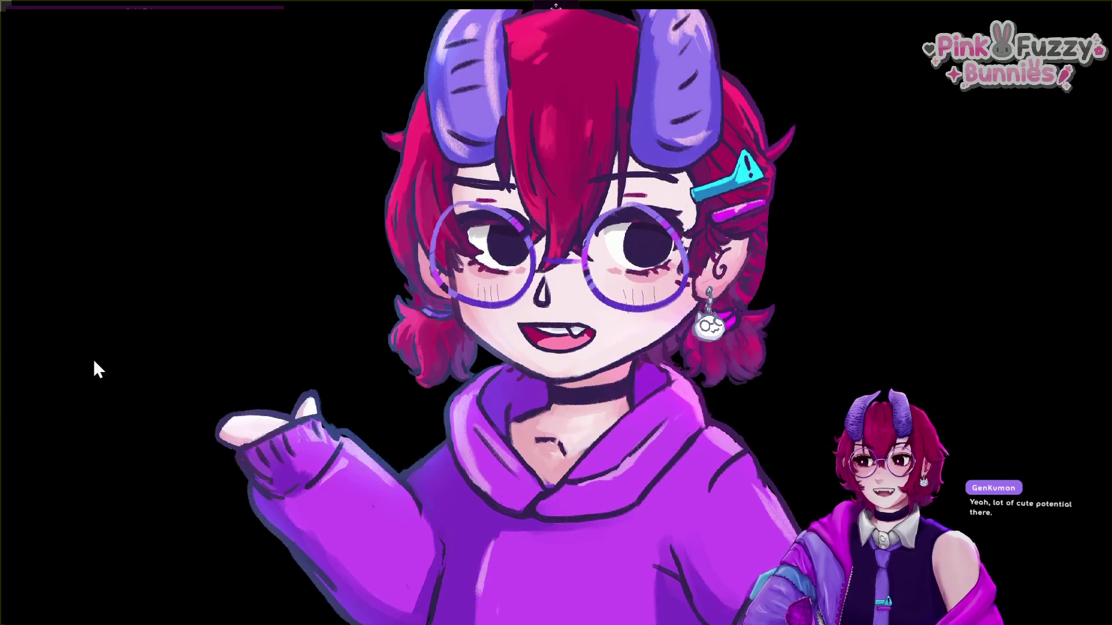
key(Escape)
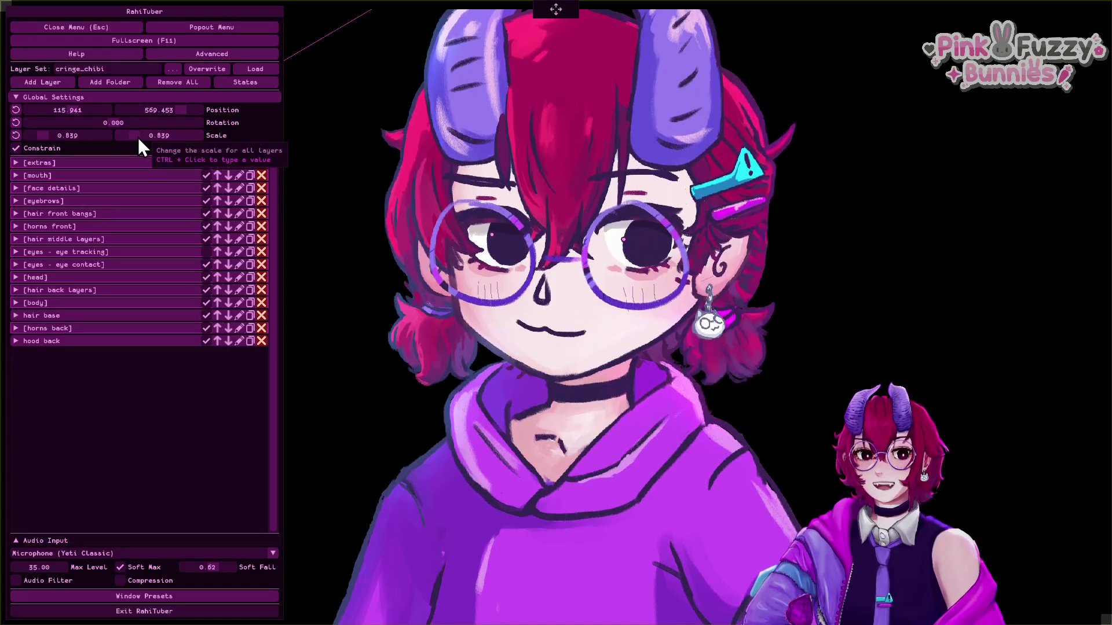
Scale the whole avatar to about 0.339, set its vertical position to about 138.684, and hide the menu.
drag(138, 137, 131, 138)
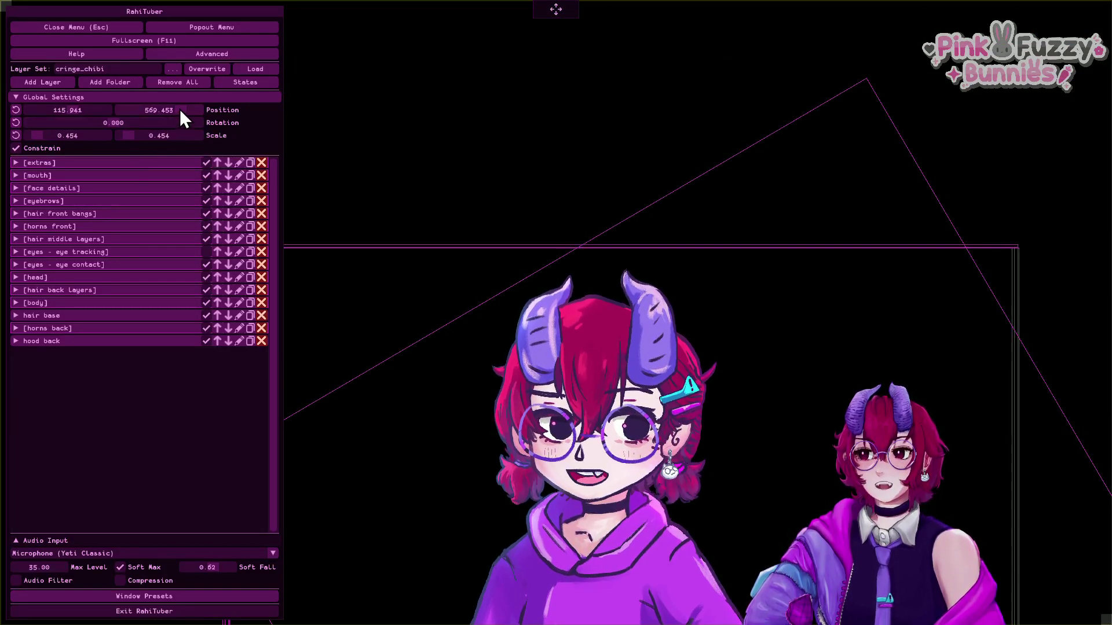
drag(179, 109, 130, 134)
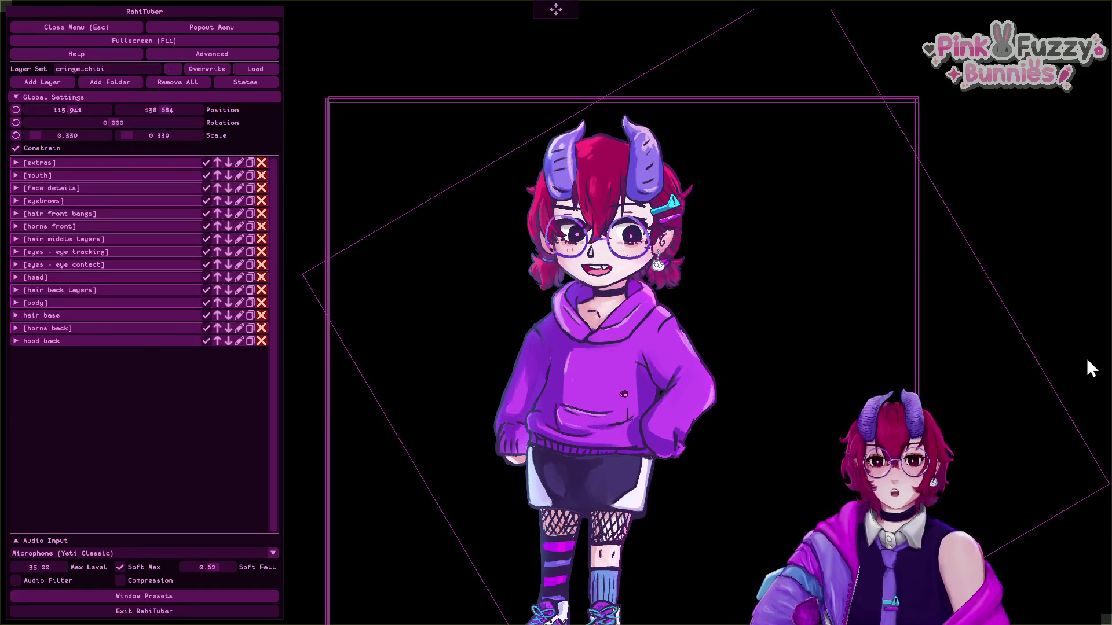
key(Escape)
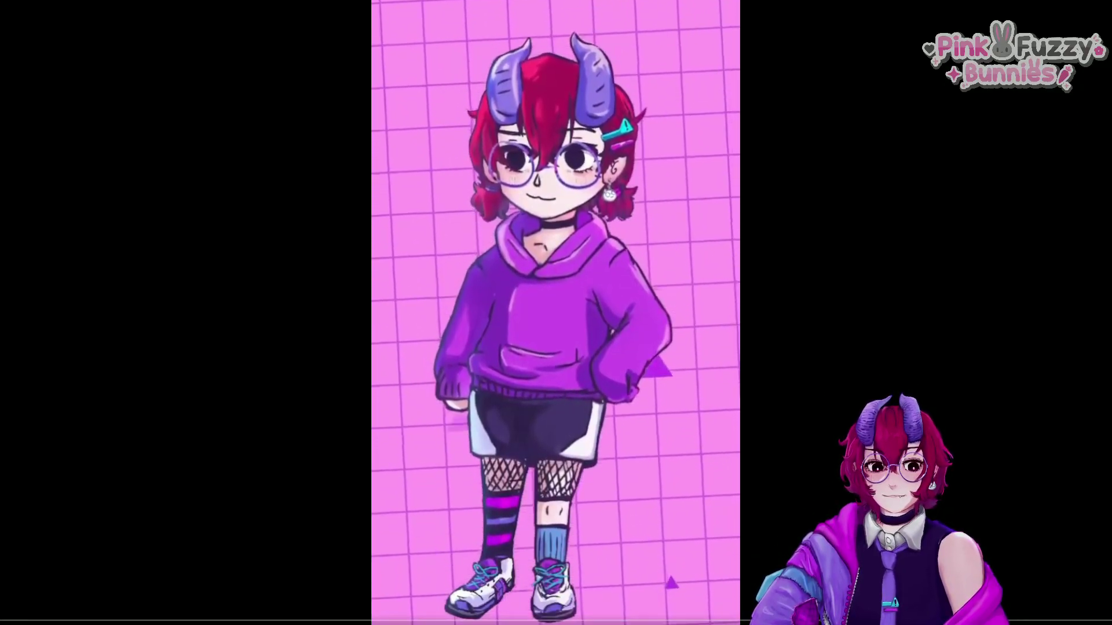
Watch the X post's first eye-movement test video, switching between full screen and the post viewer.
click(1075, 613)
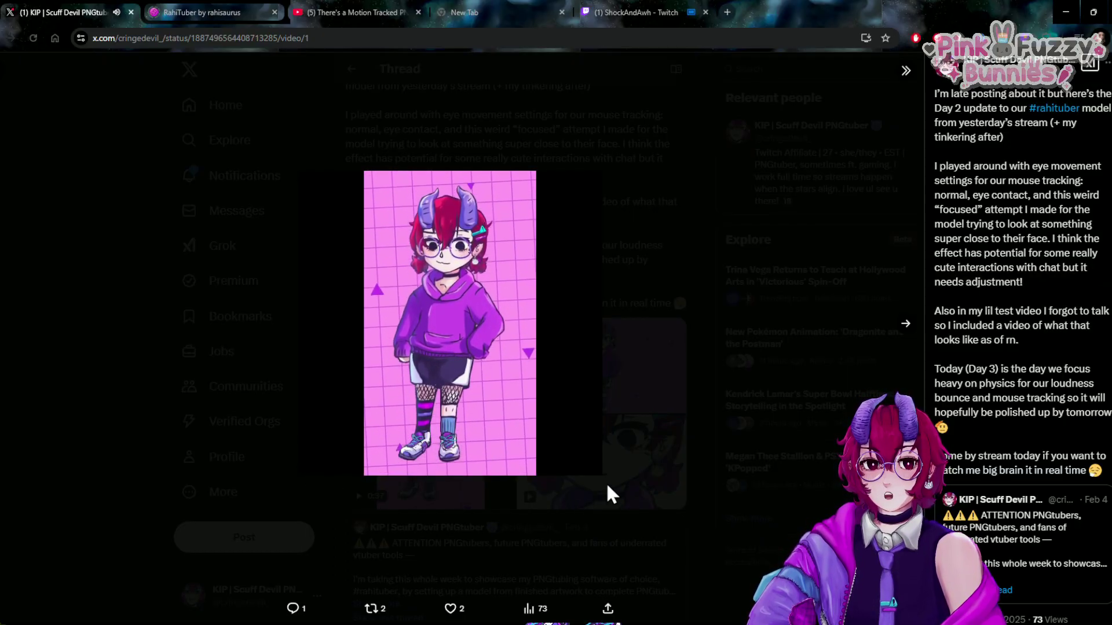
click(589, 462)
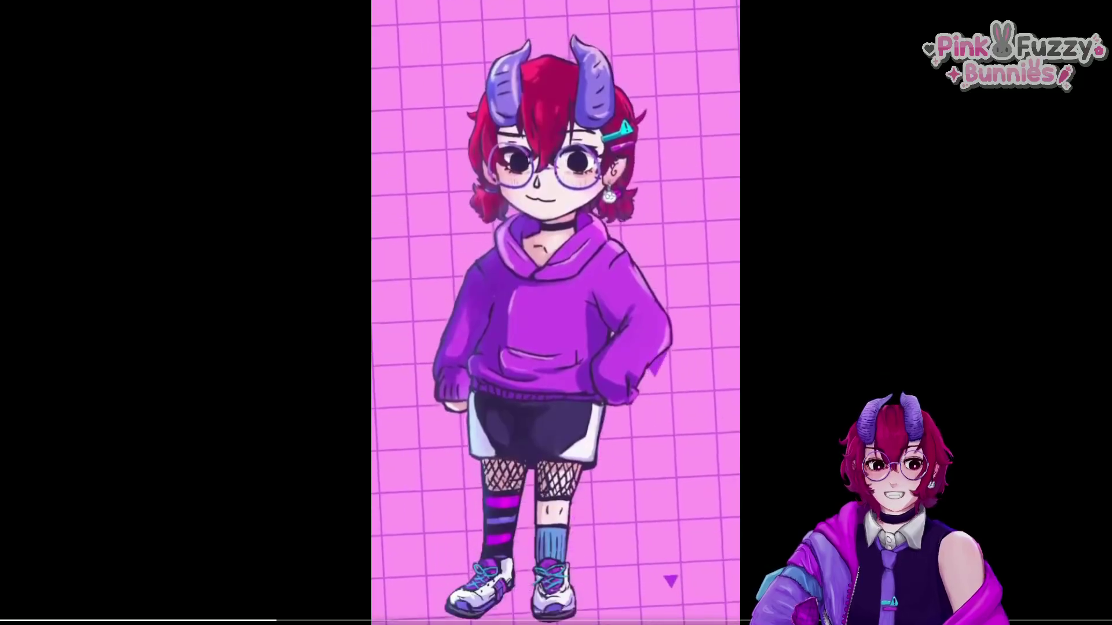
key(Escape)
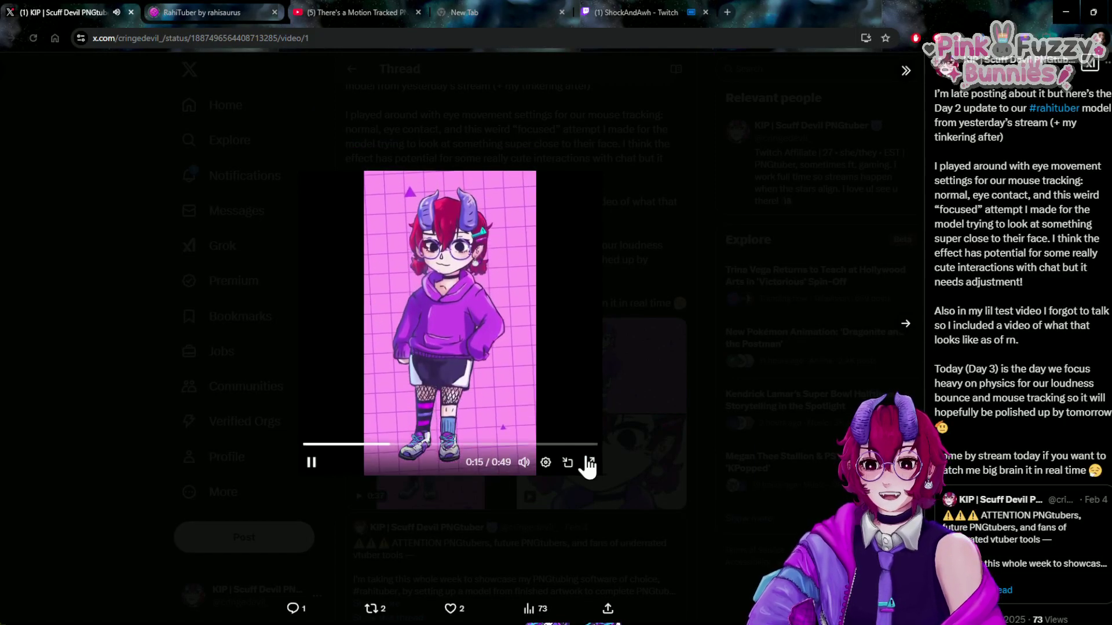
click(589, 465)
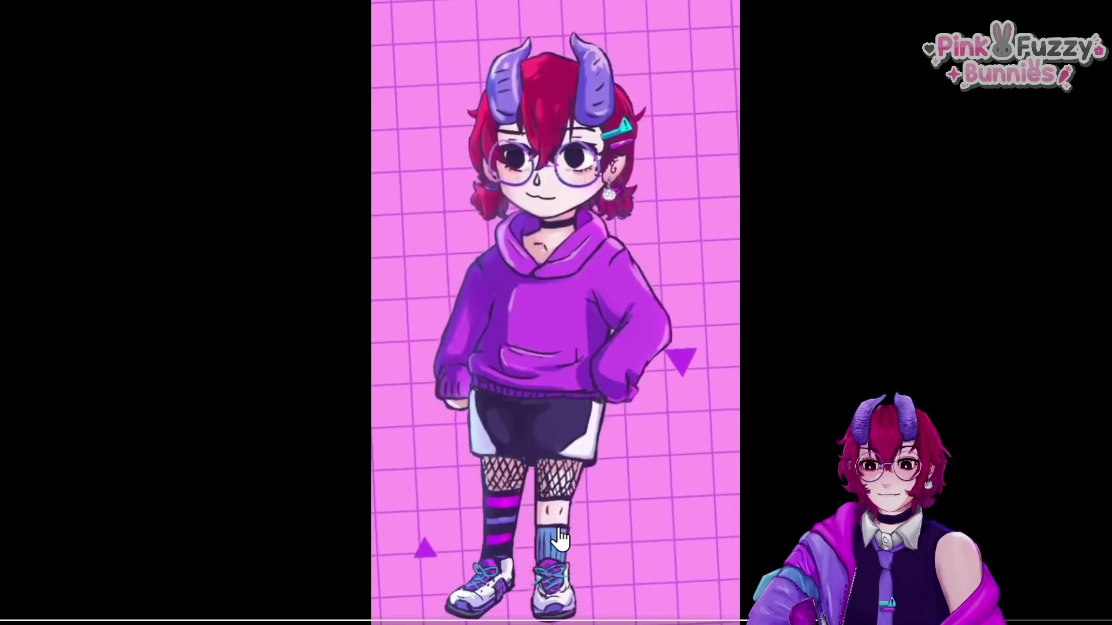
click(1010, 613)
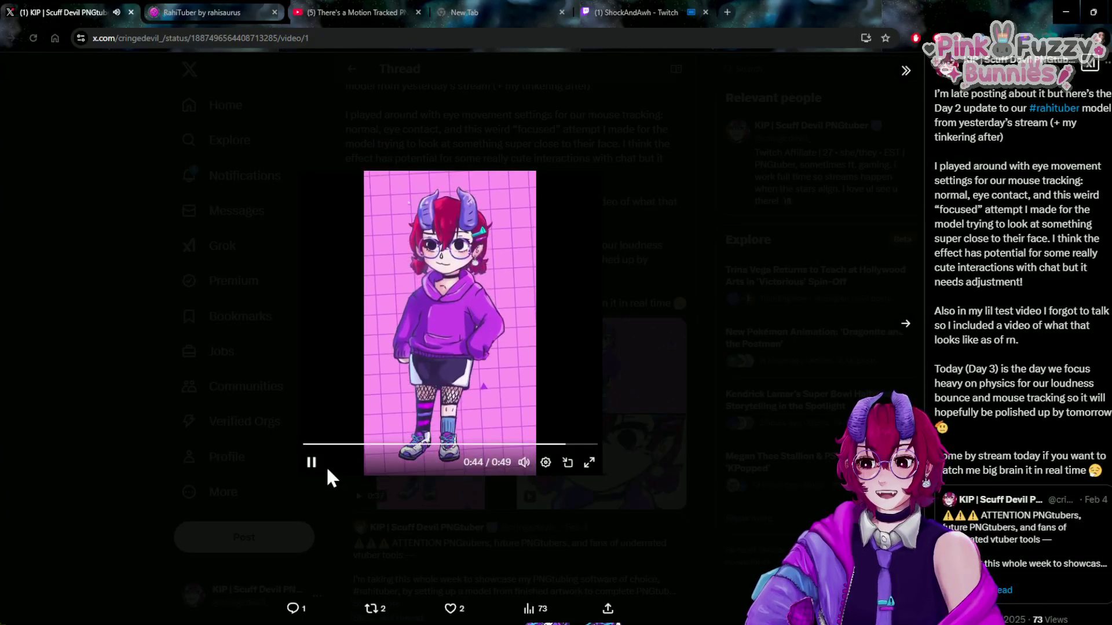
Pause the first video and replay it from about 0:17.
click(313, 464)
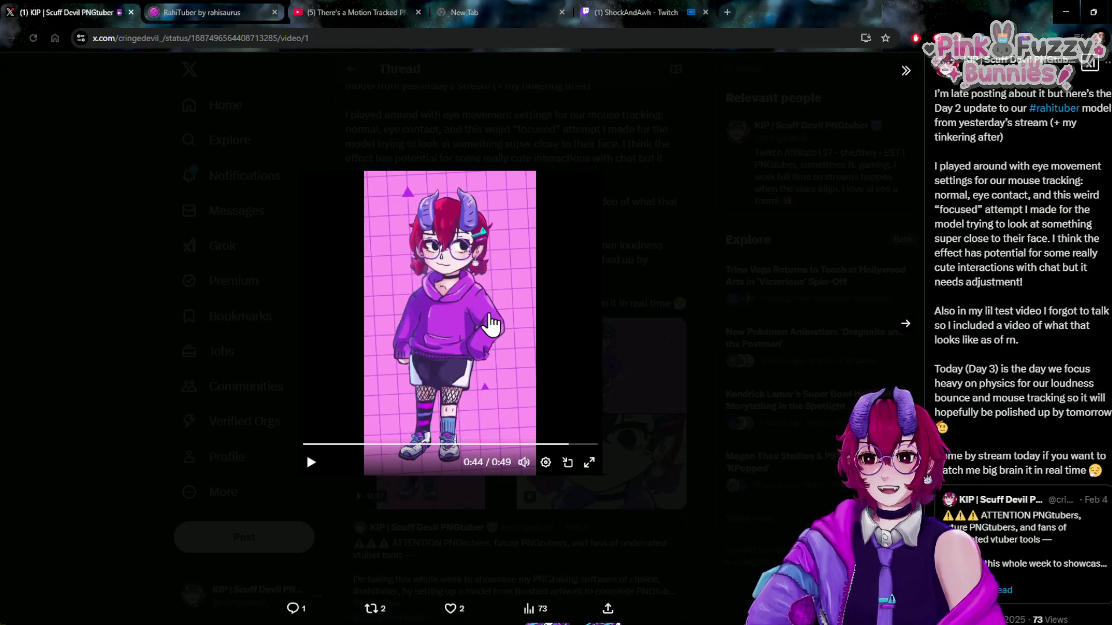
click(399, 444)
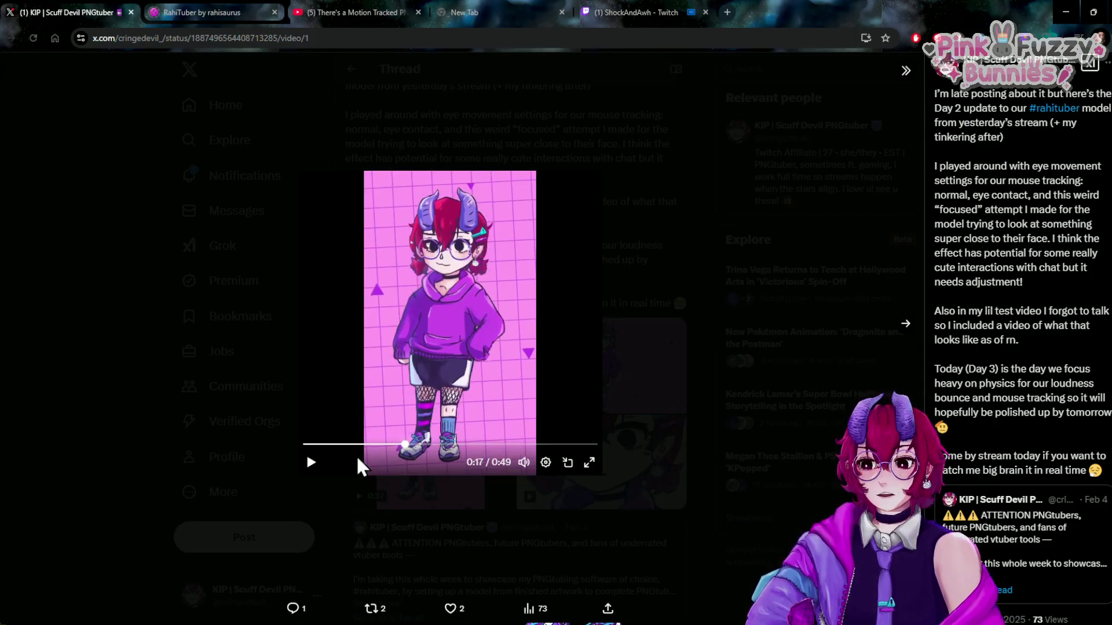
click(312, 463)
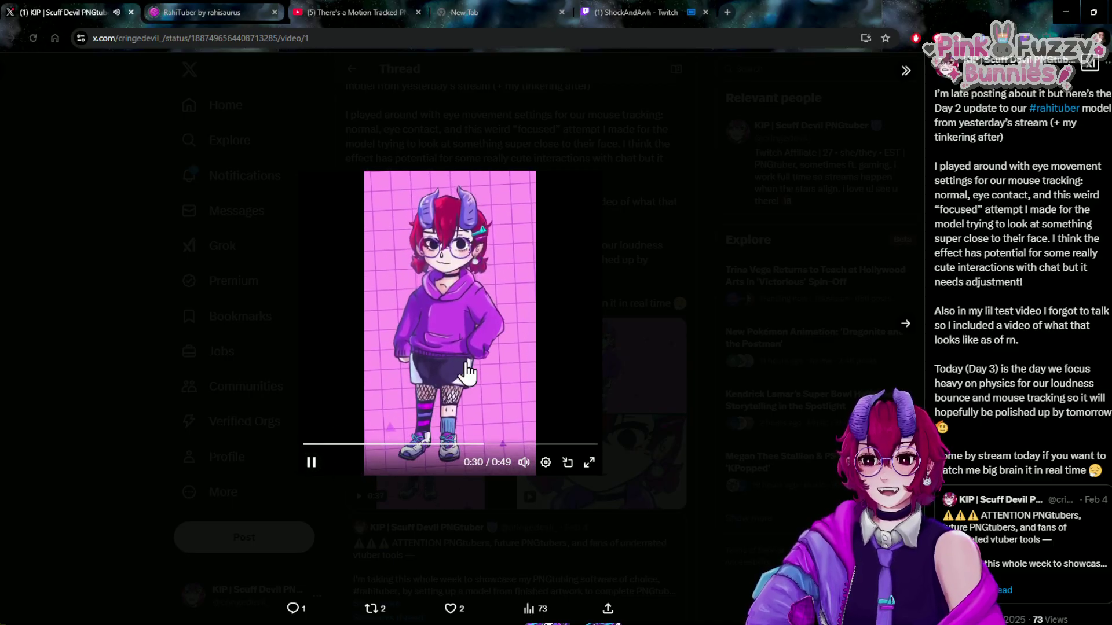
Close the first video, watch the post's second video in the viewer, and return to the thread.
click(656, 409)
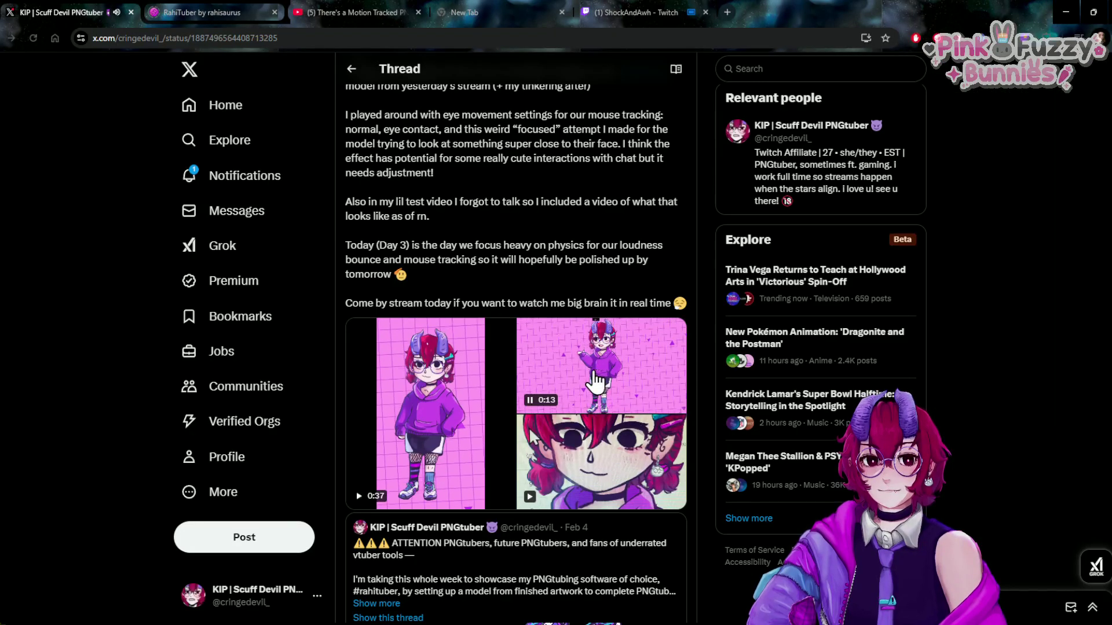
click(595, 382)
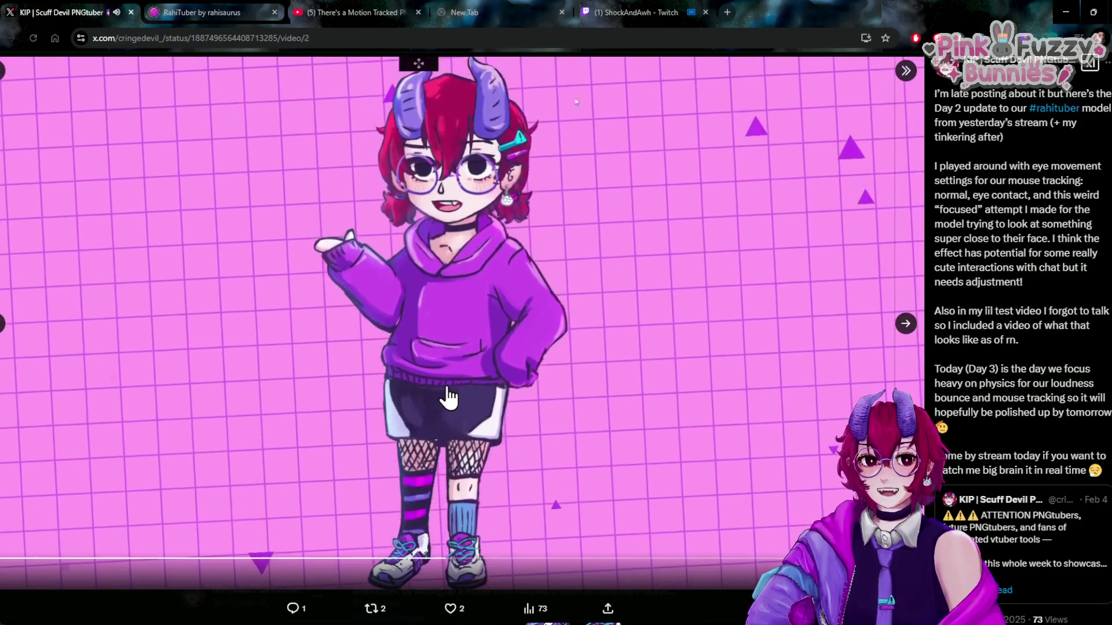
click(14, 84)
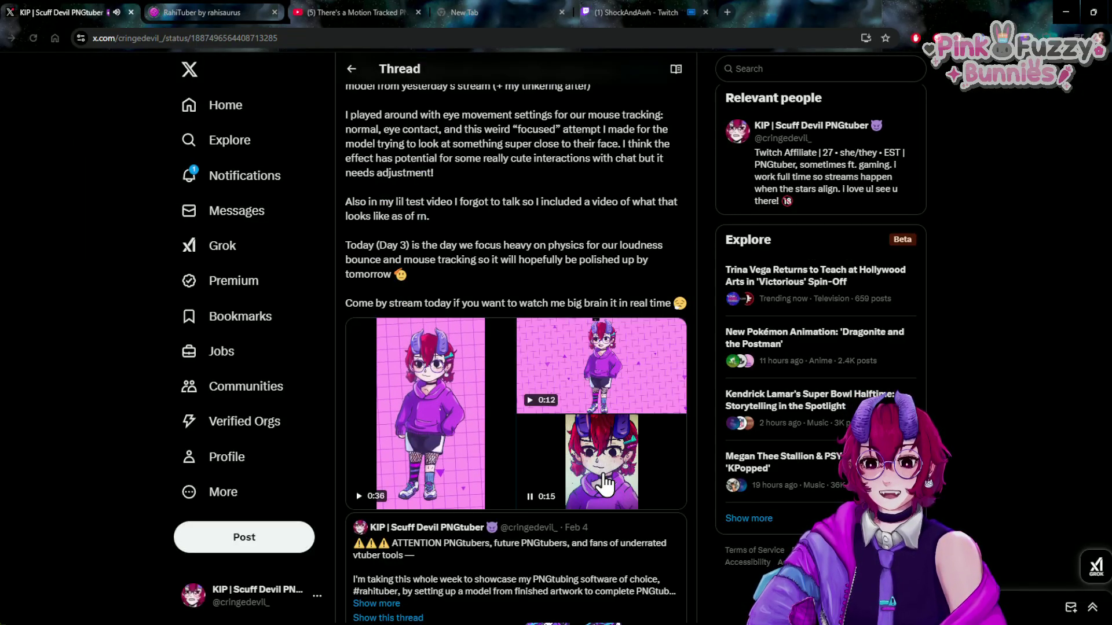
Watch the post's third test video in the viewer, pause it at 0:07 and return to the thread.
click(603, 472)
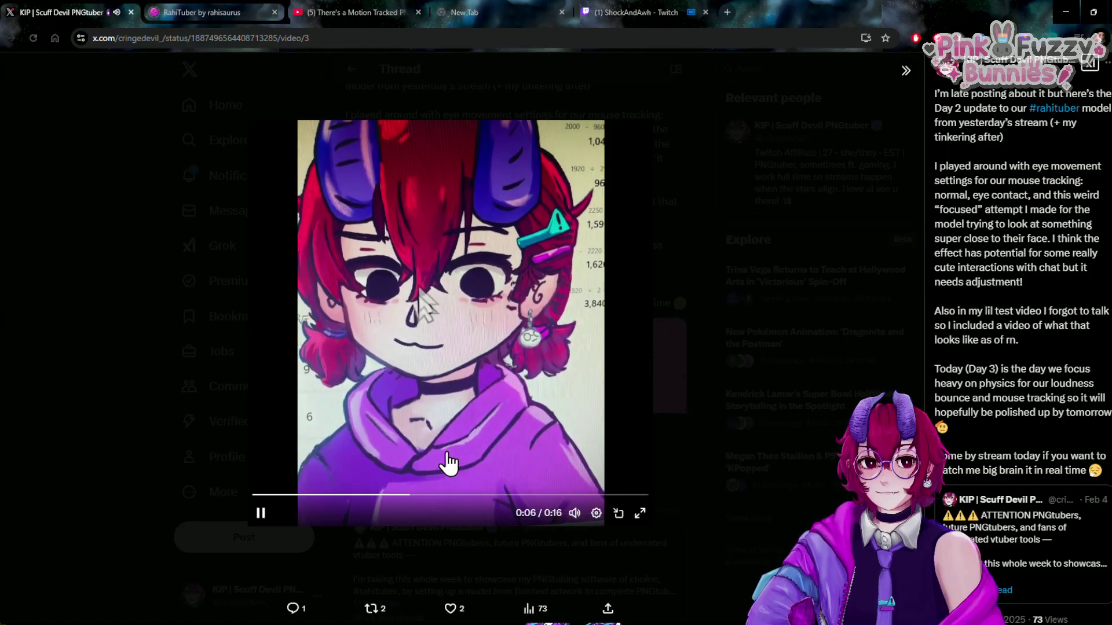
click(261, 513)
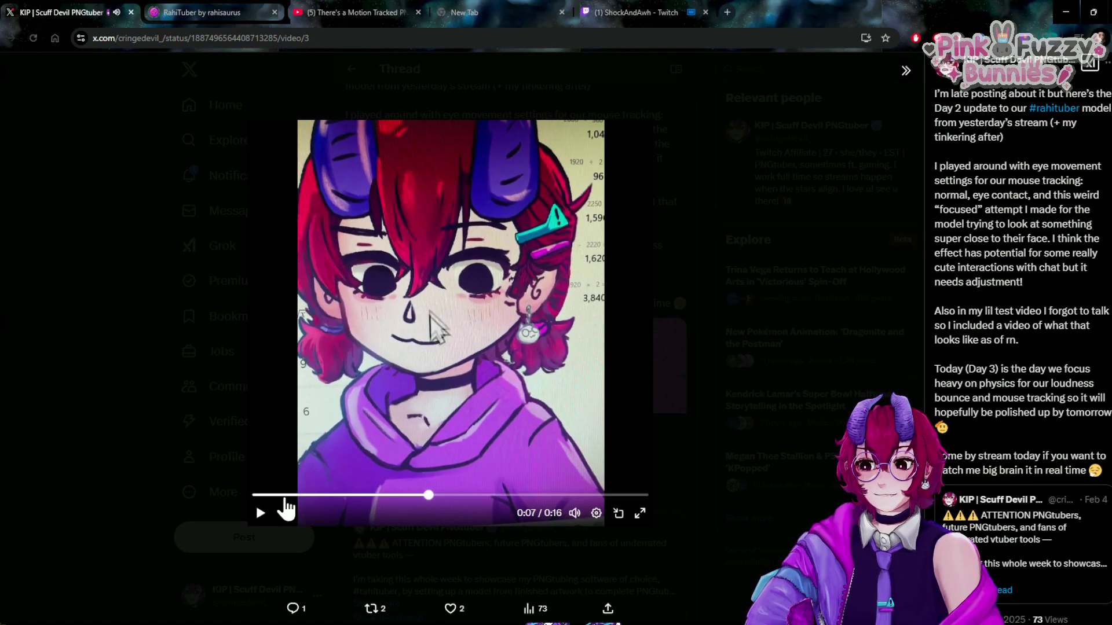
click(746, 418)
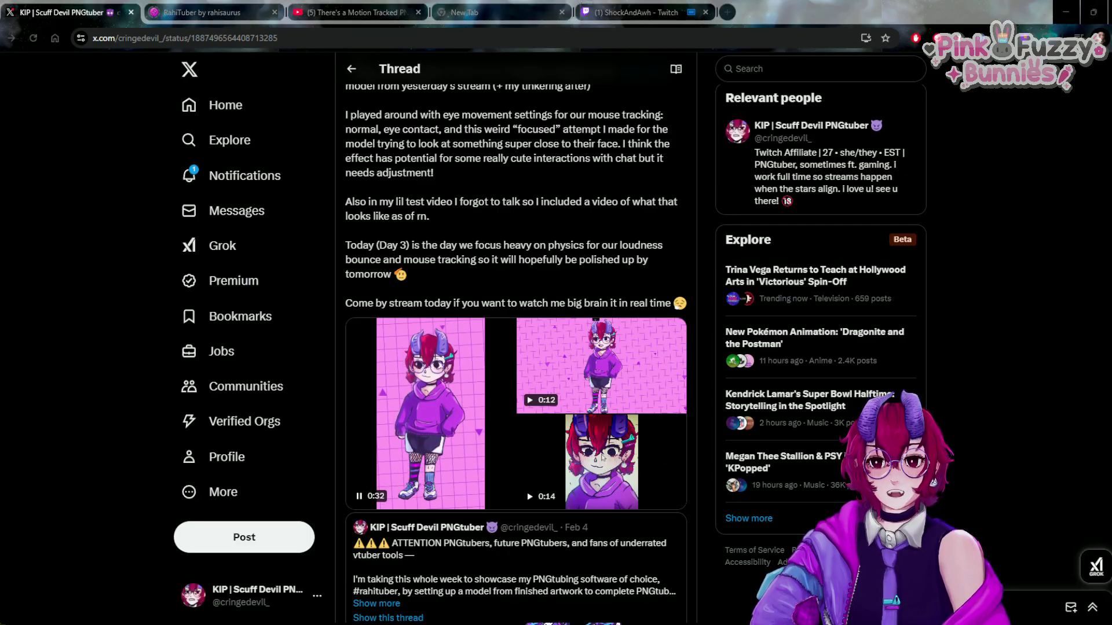
Switch to RahiTuber, set the whole avatar's vertical position to about 46.376, and hide the menu.
key(alt+Tab)
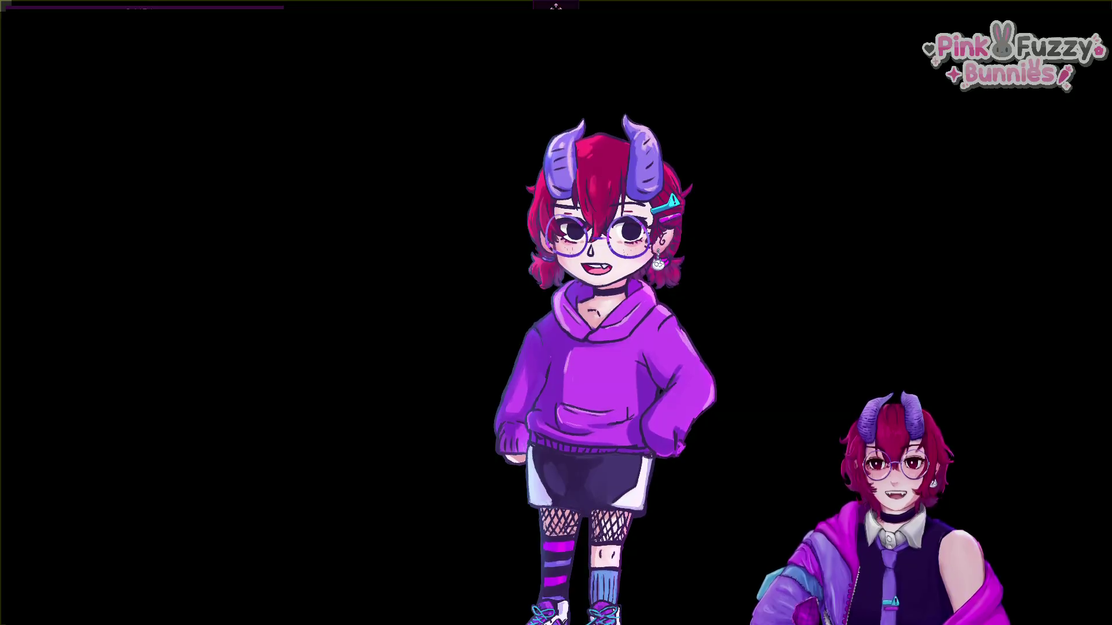
right_click(856, 315)
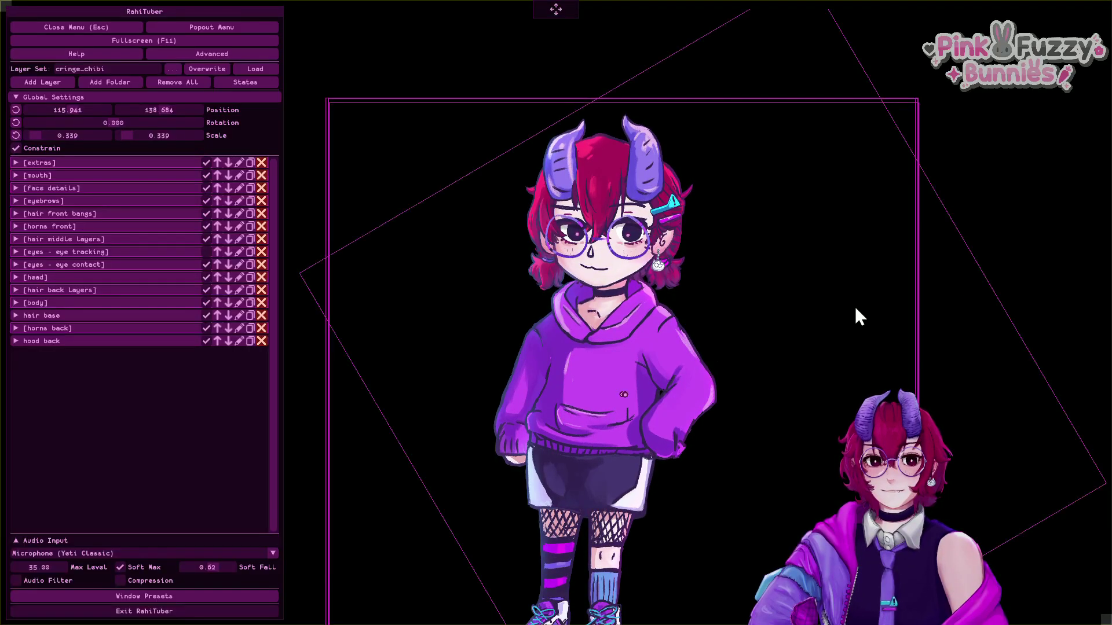
mouse_move(171, 114)
mouse_down()
mouse_move(161, 110)
mouse_move(189, 120)
mouse_up()
key(Escape)
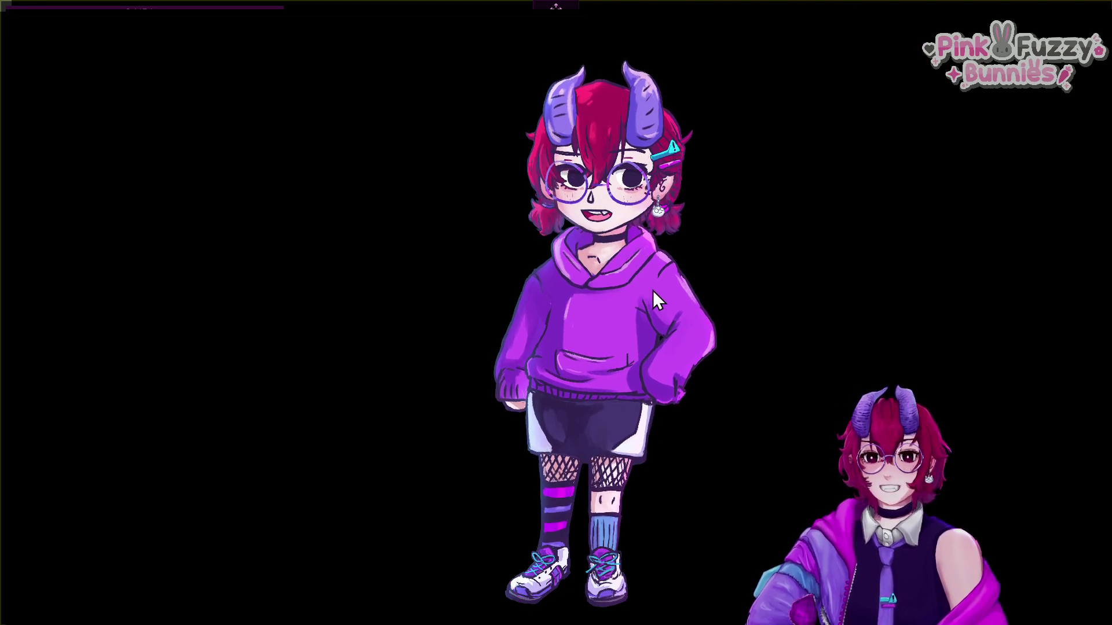
Examine the transform and mouse-tracking settings of the "eye tracking - iris R" layer in the eye tracking folder.
key(Escape)
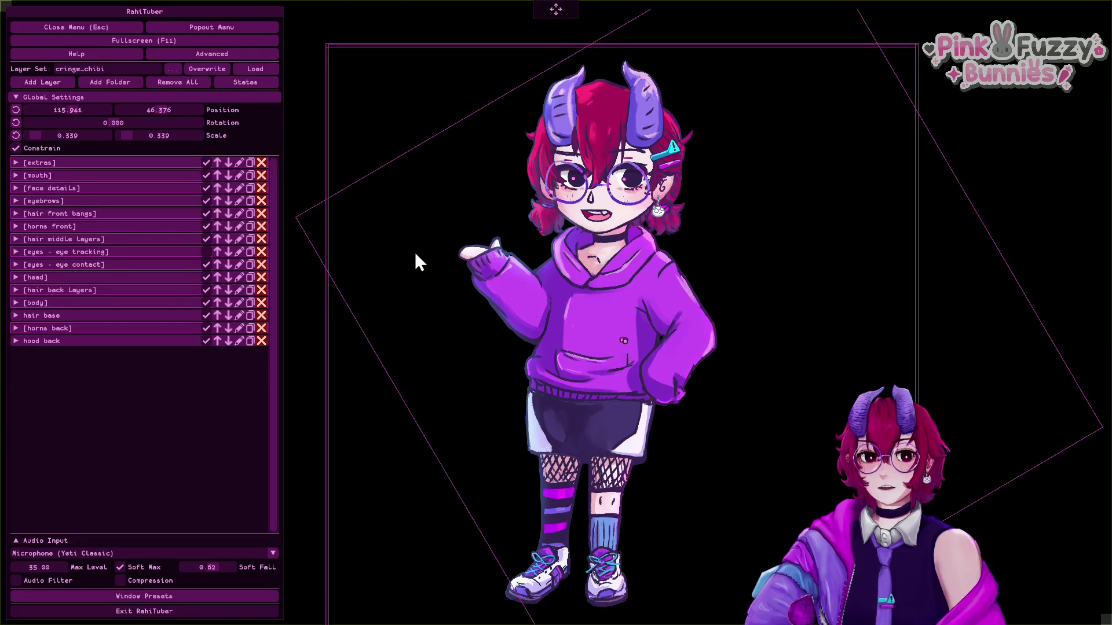
click(84, 250)
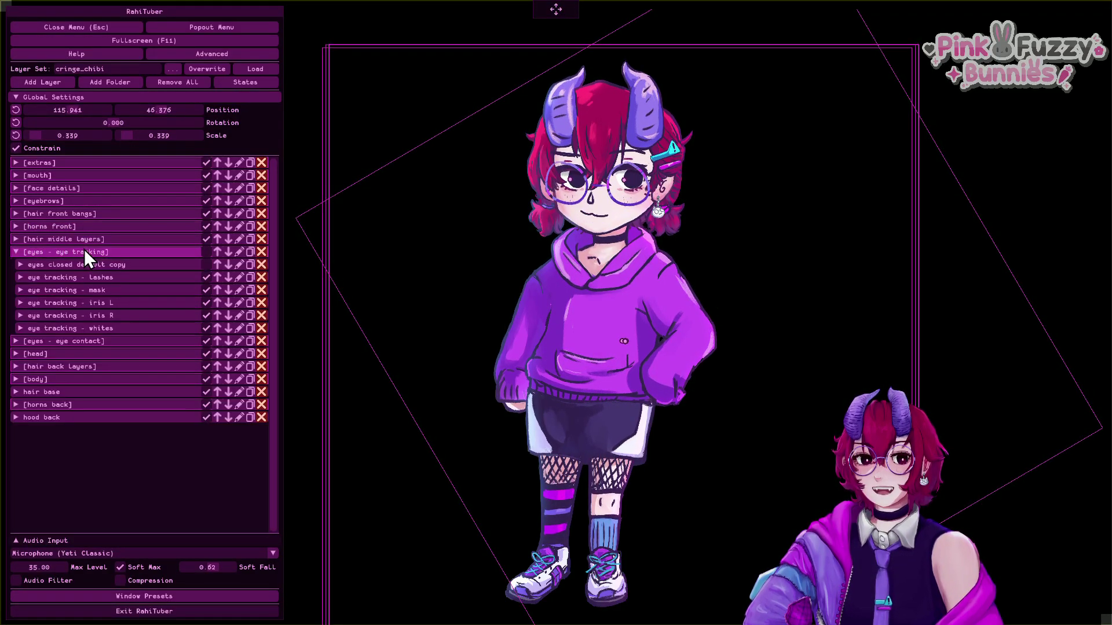
click(107, 317)
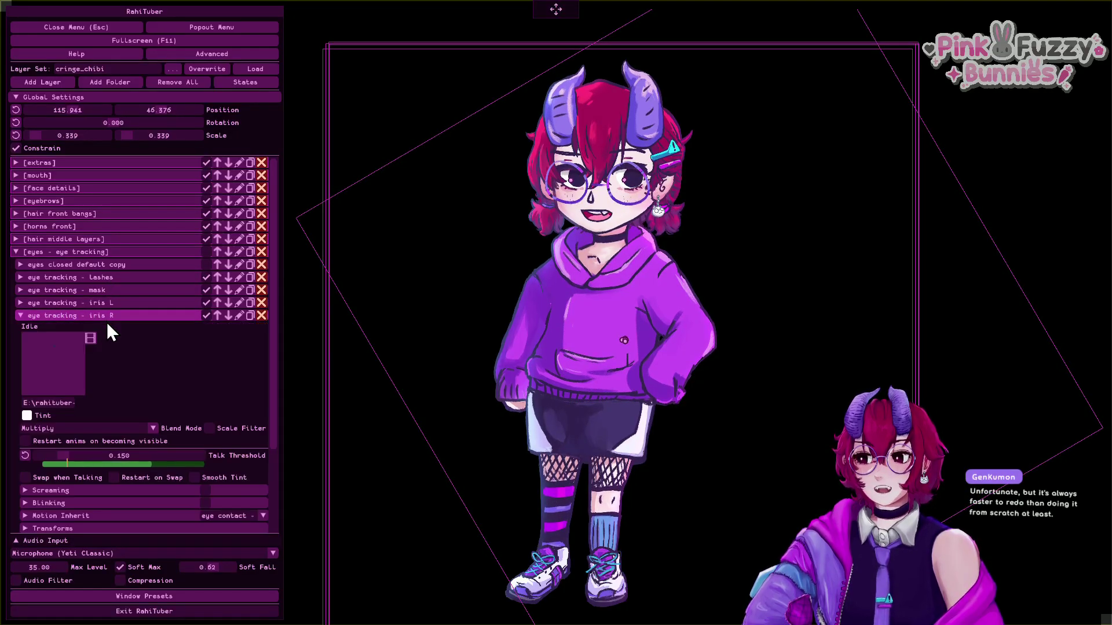
scroll(110, 330, down, 3)
click(83, 423)
scroll(144, 324, down, 3)
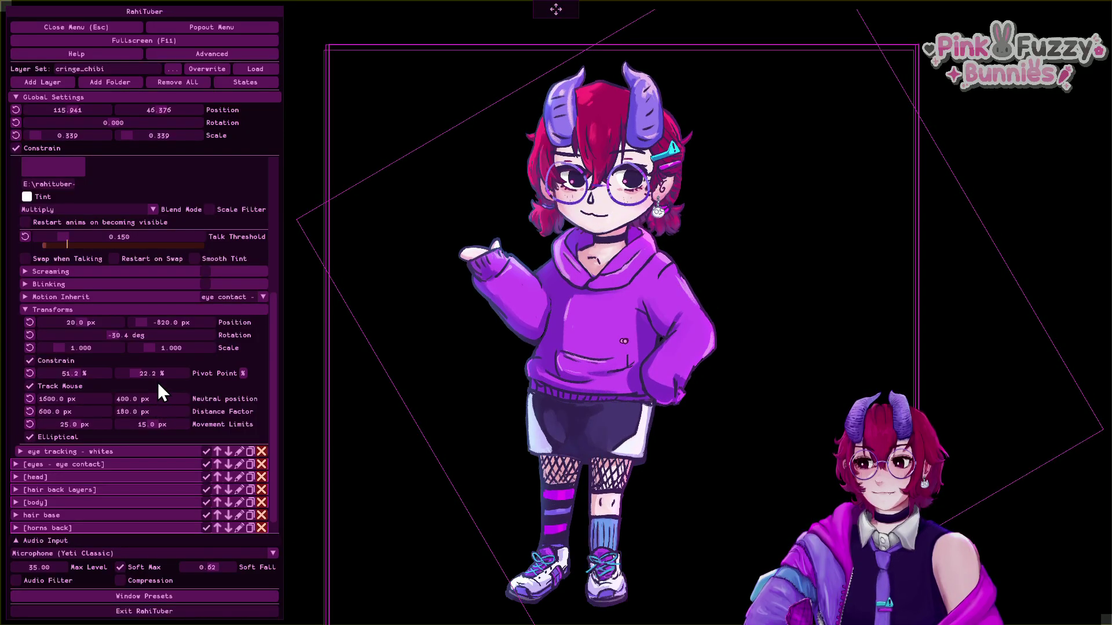
scroll(159, 389, up, 5)
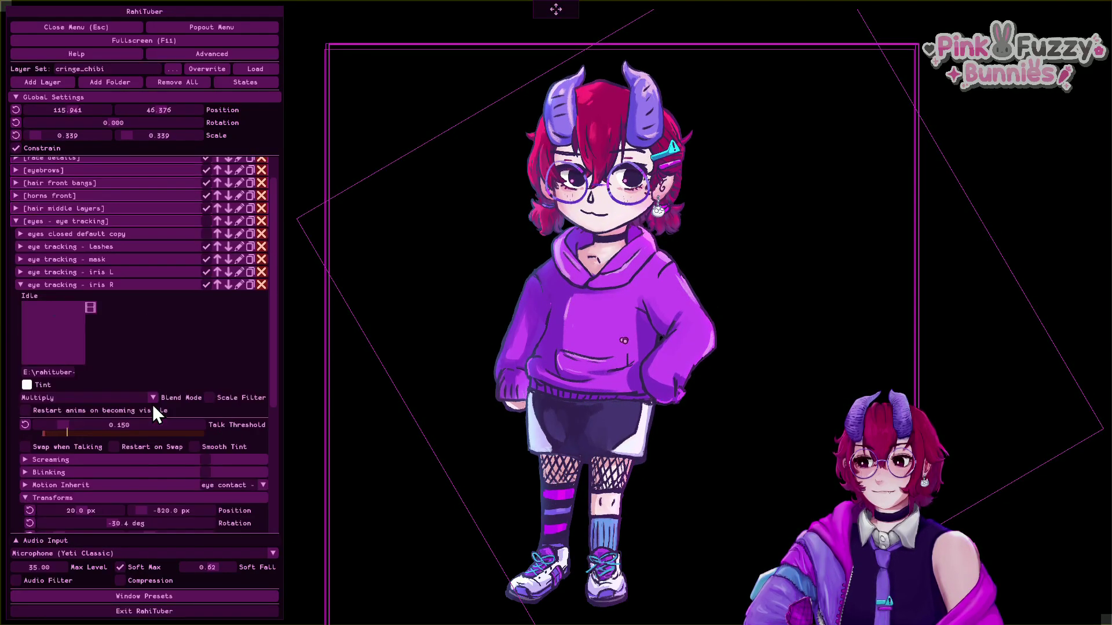
scroll(162, 385, down, 3)
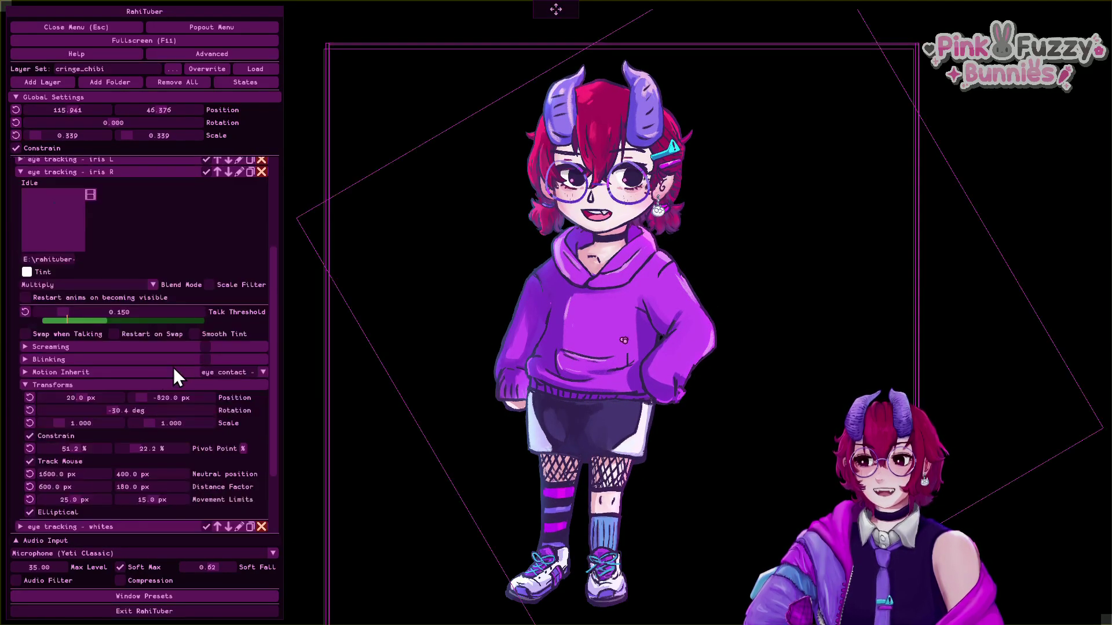
click(235, 372)
scroll(197, 368, up, 4)
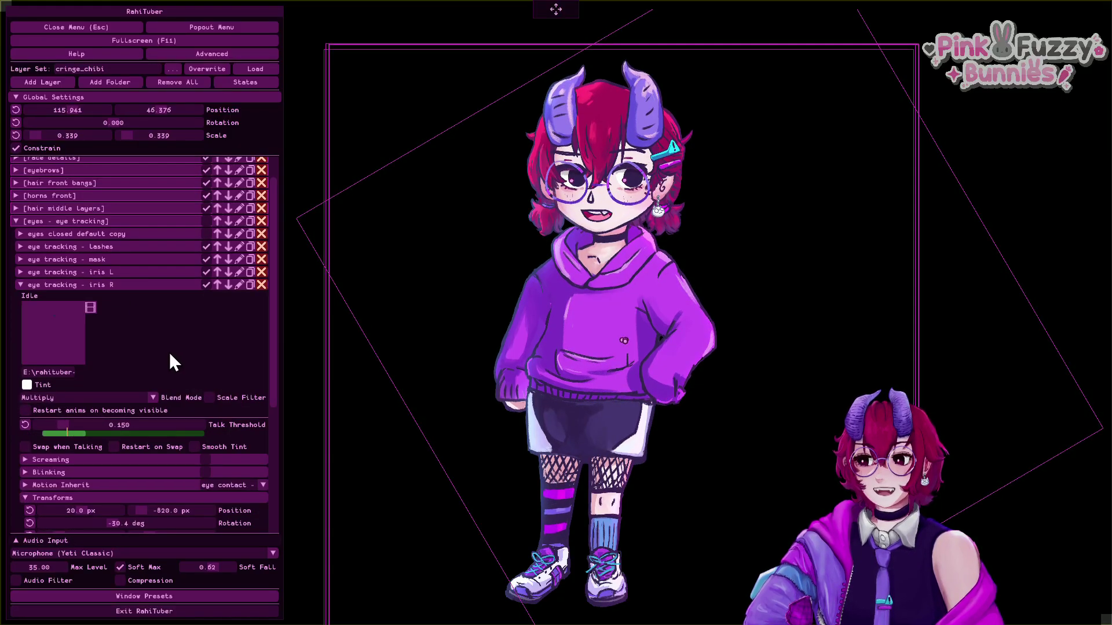
scroll(169, 352, down, 2)
scroll(134, 424, down, 3)
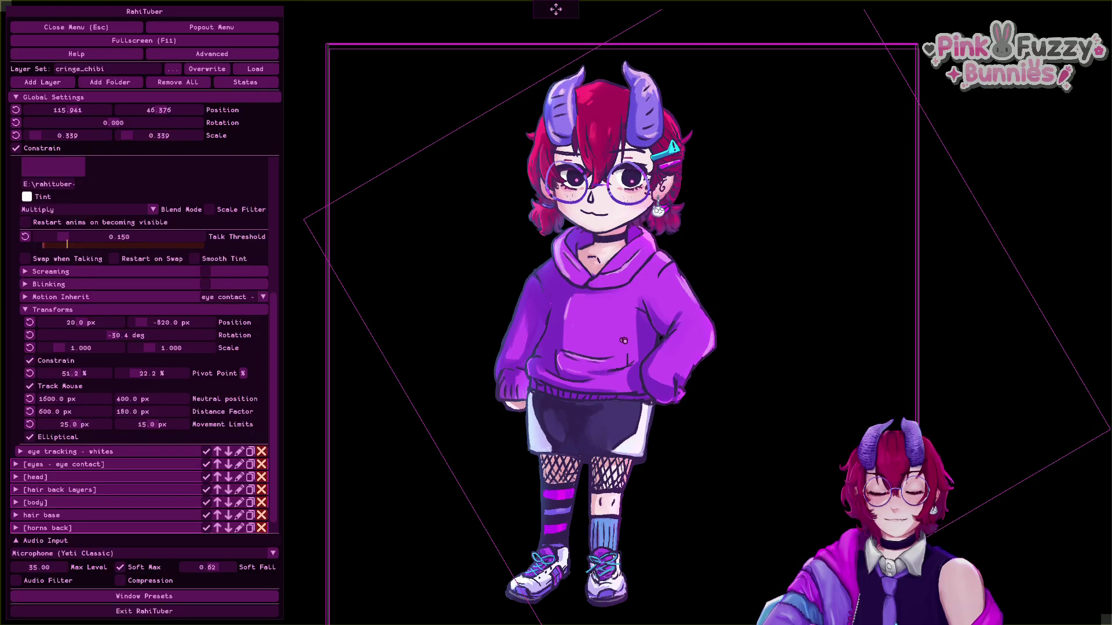
key(super+shift+m)
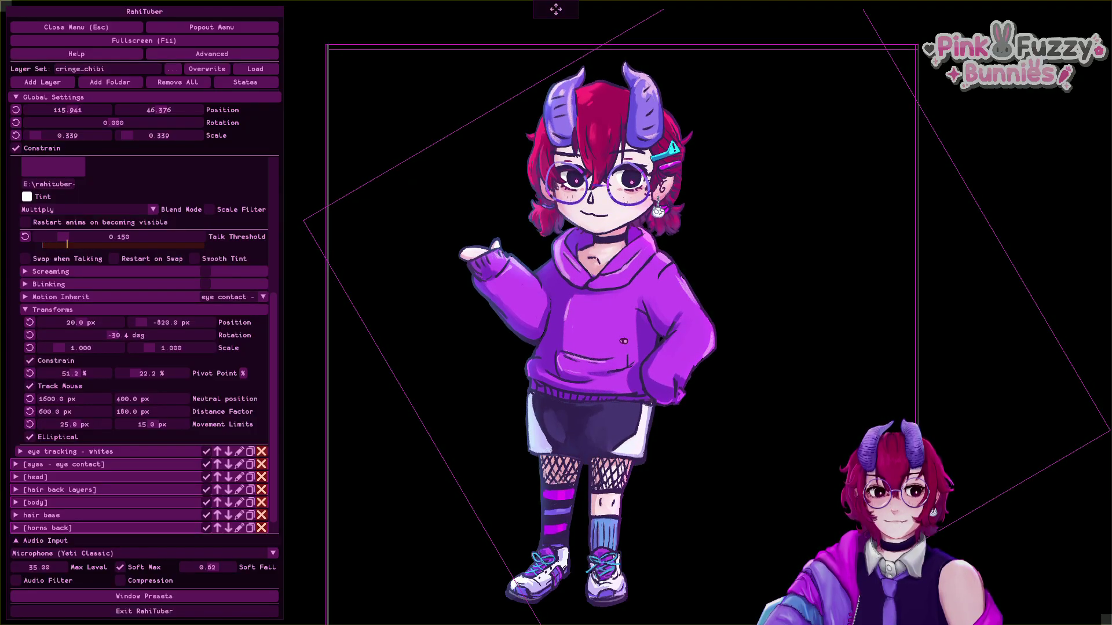
click(205, 451)
click(206, 451)
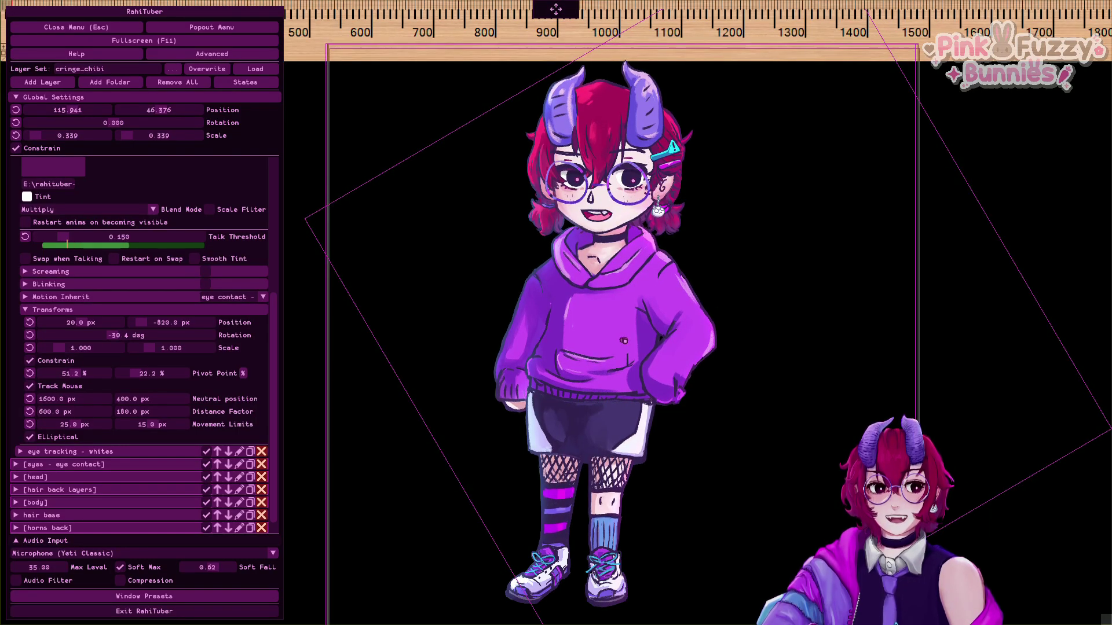
key(alt+F4)
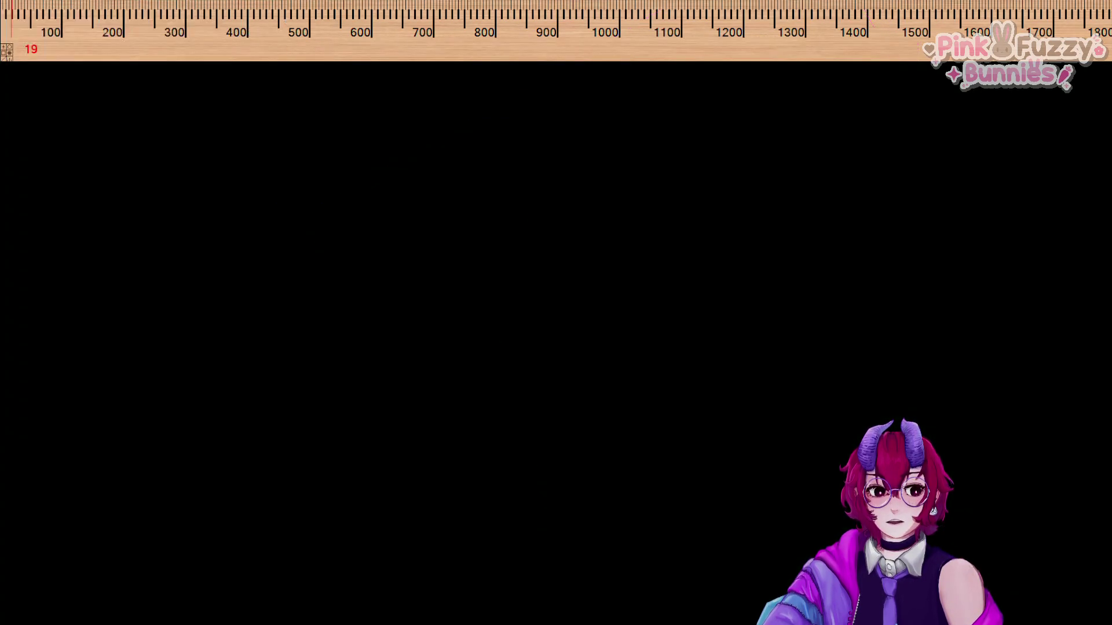
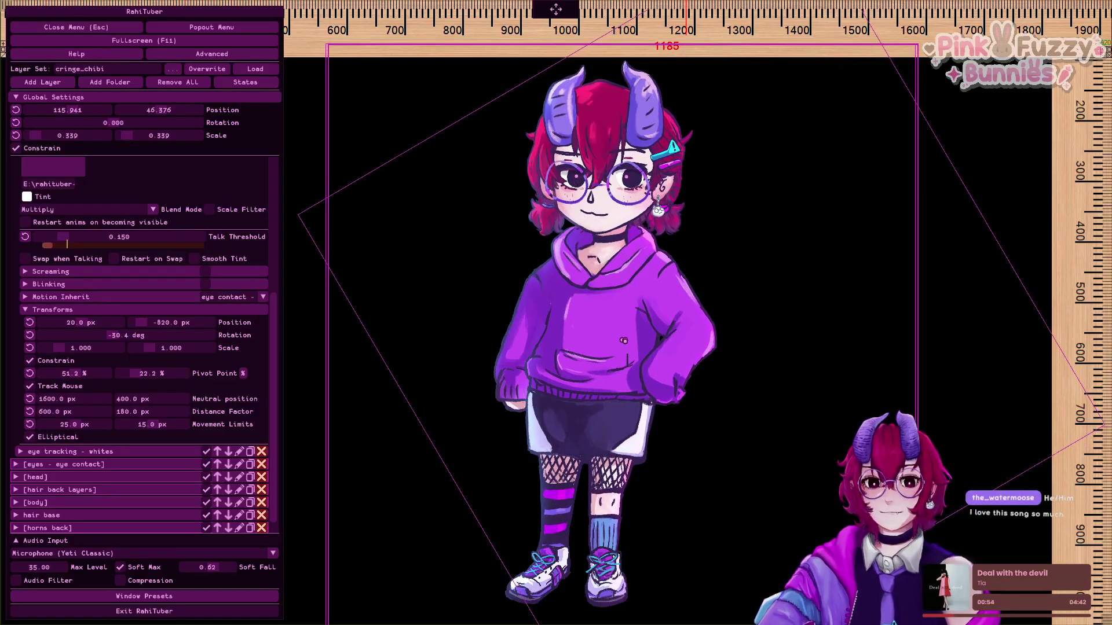
Hide the avatar menu and cycle the on-screen ruler through its yellow, wood and metal skins, ending on grey metal.
key(Escape)
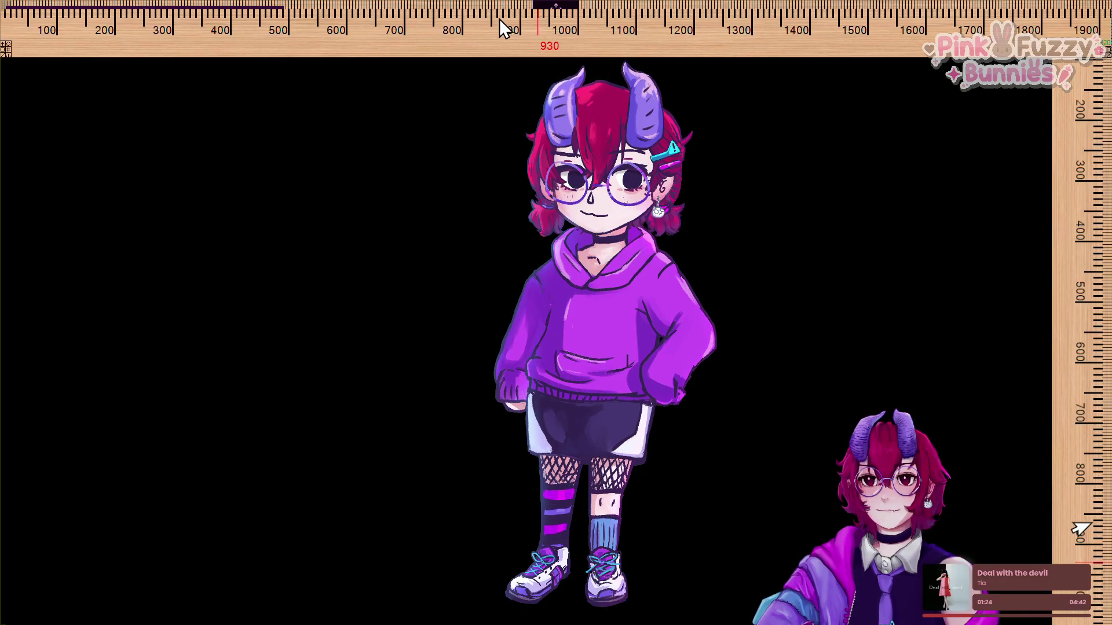
click(8, 45)
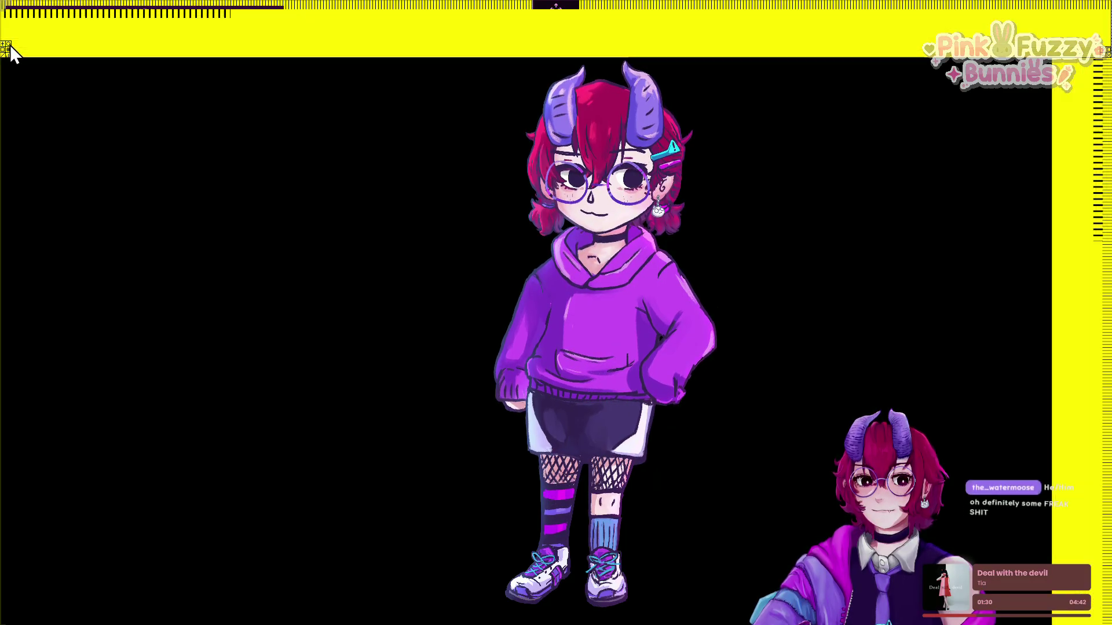
click(10, 45)
click(10, 45)
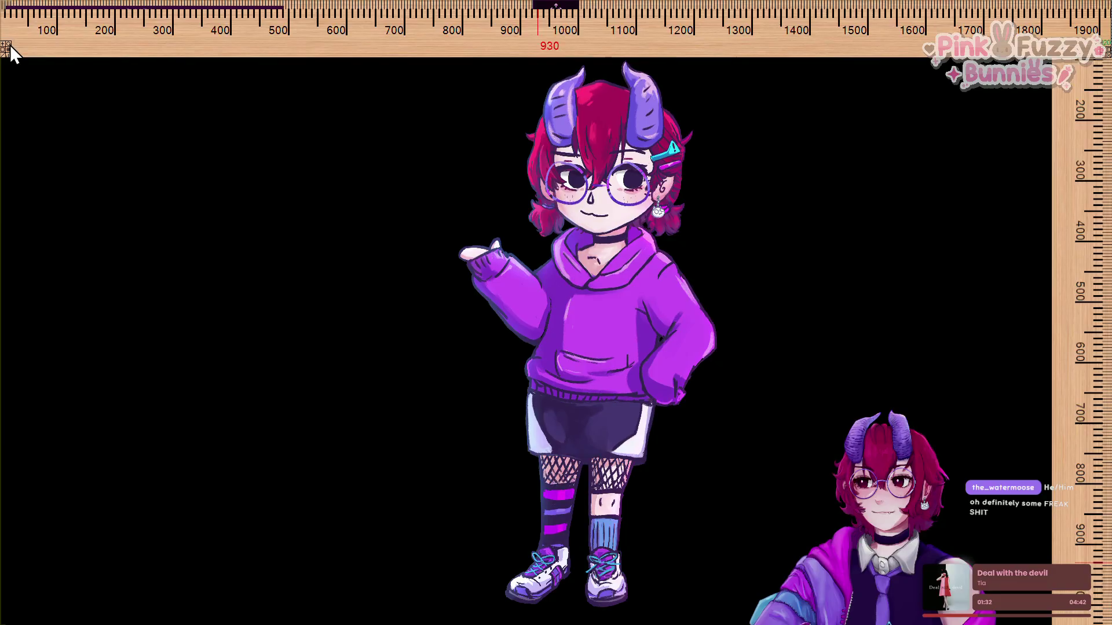
click(9, 45)
click(9, 46)
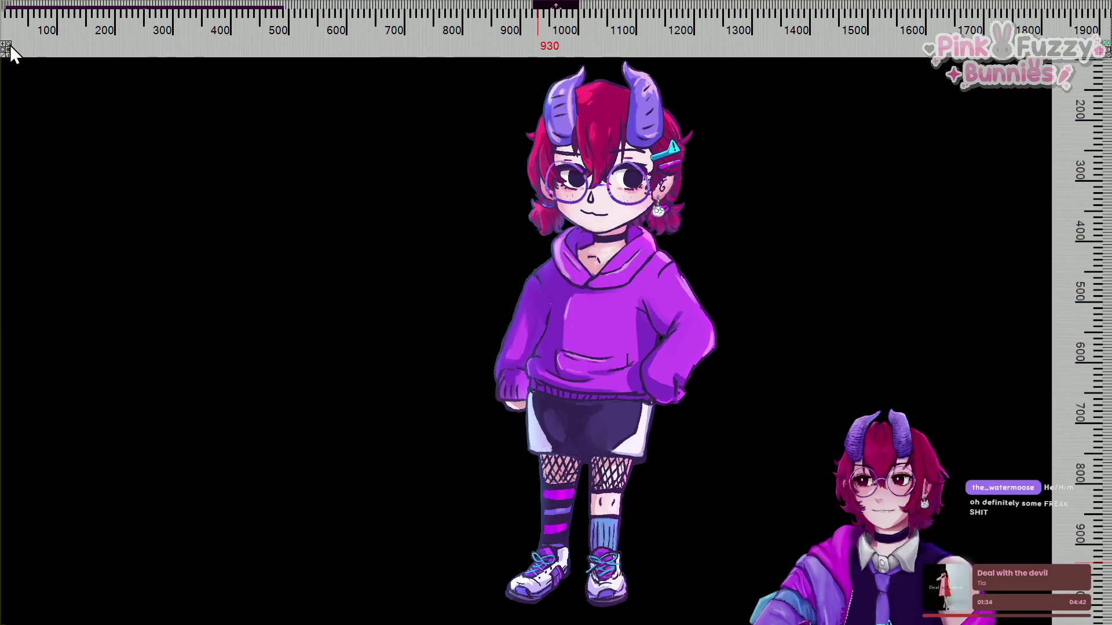
click(9, 45)
click(9, 45)
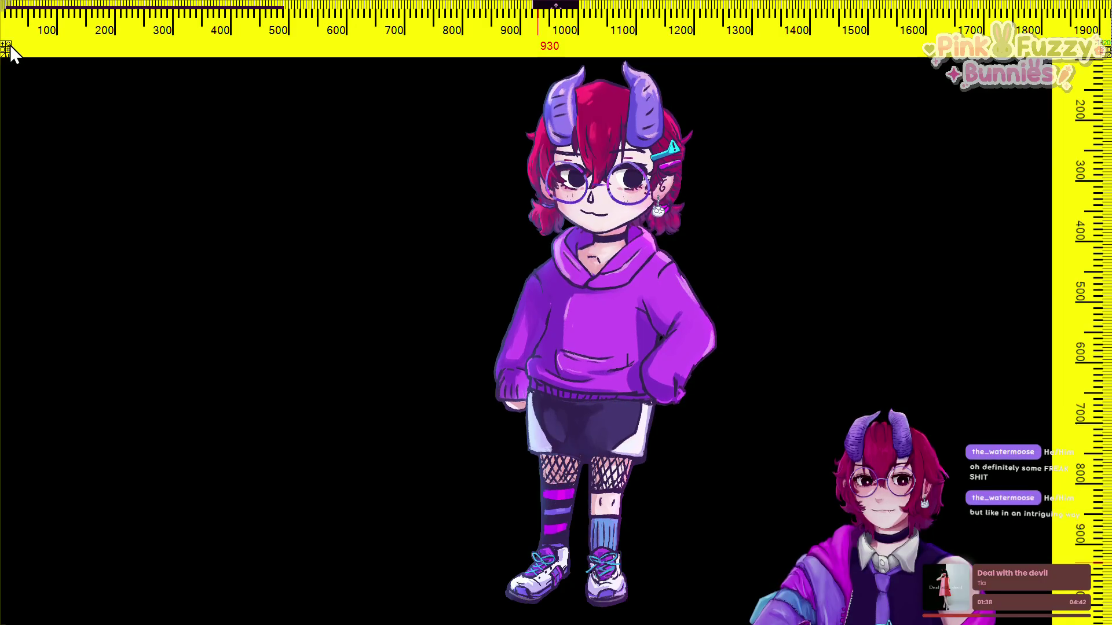
click(9, 45)
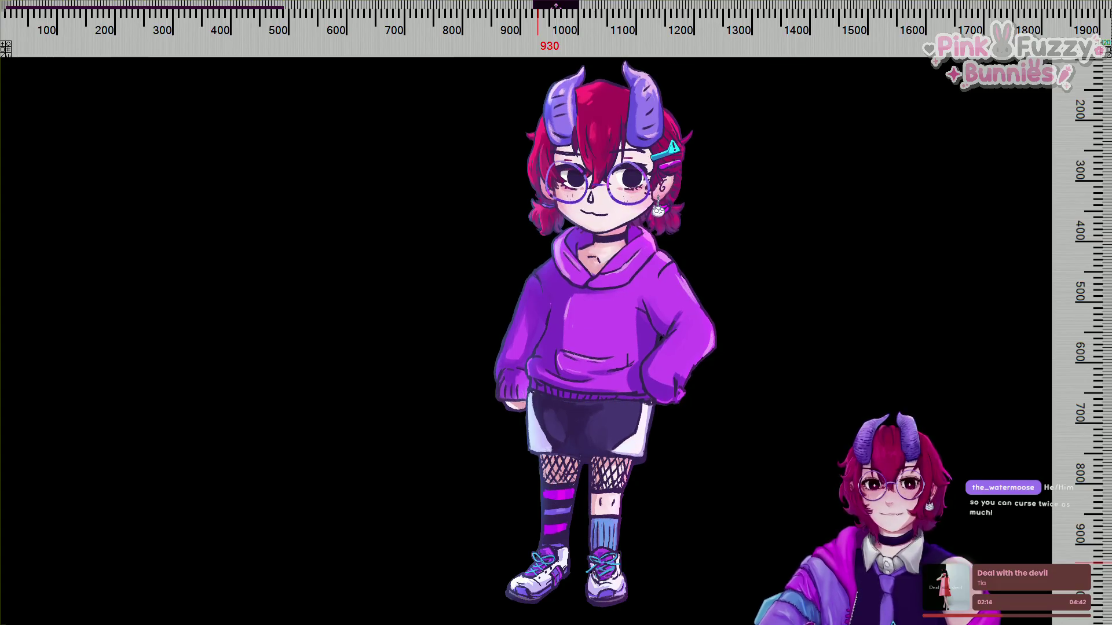
Reopen the avatar menu, collapse the iris R layer and duplicate the "eyes - eye tracking" folder.
right_click(632, 325)
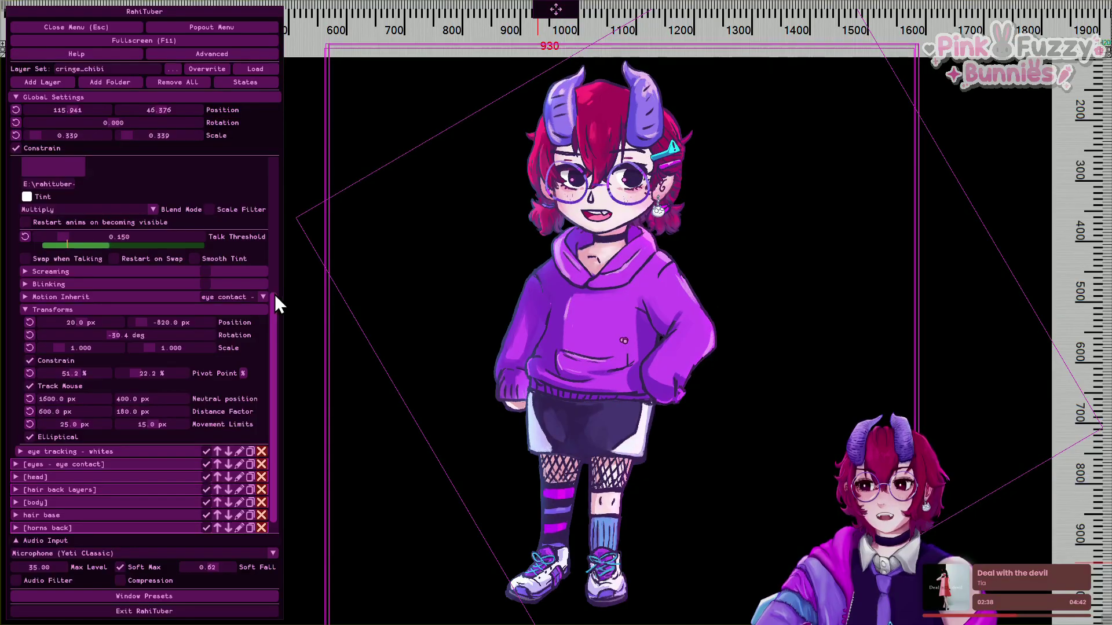
scroll(220, 353, up, 5)
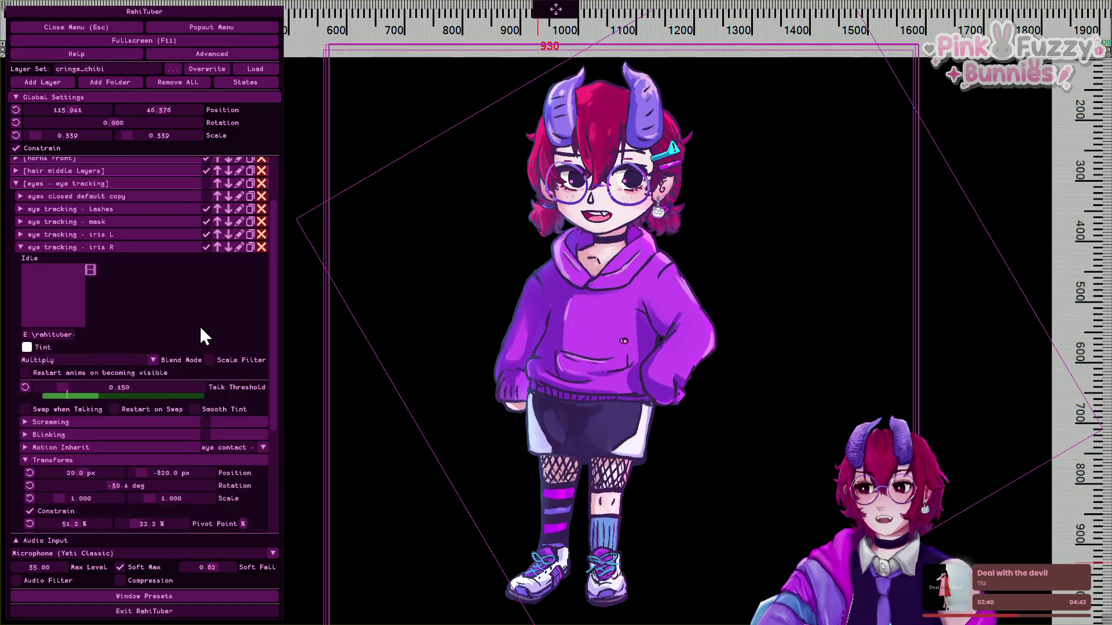
click(138, 315)
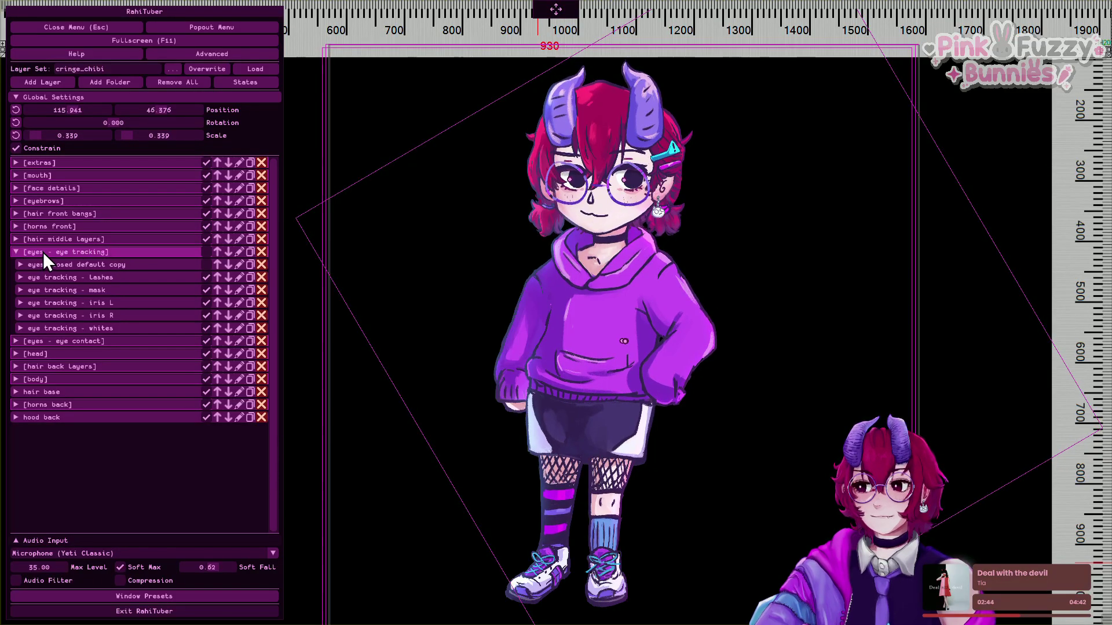
click(248, 251)
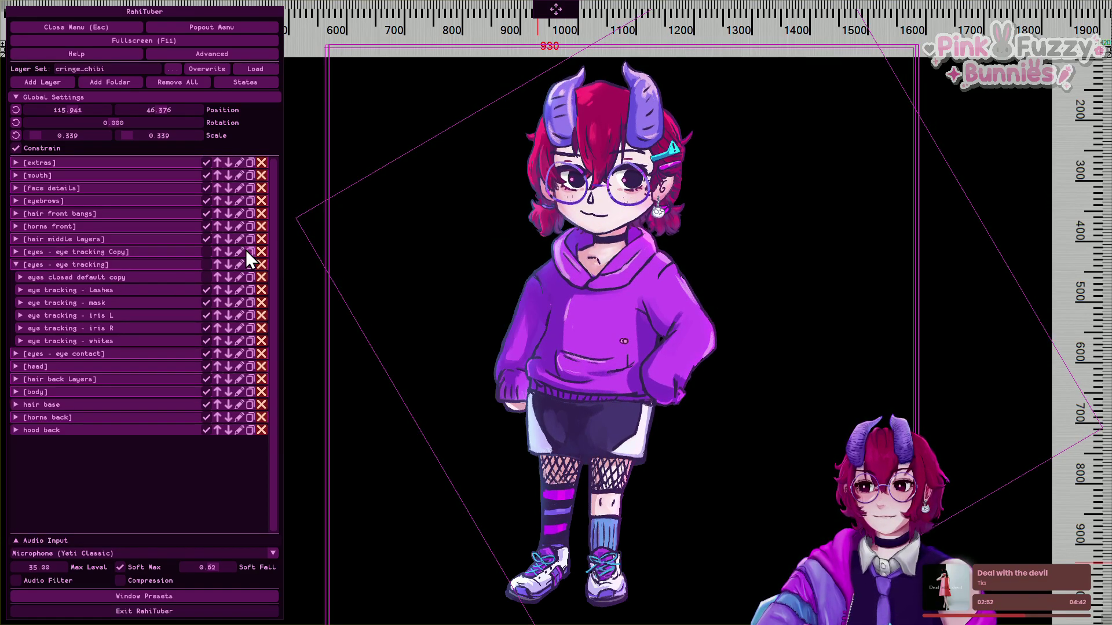
Rename the duplicated eye tracking folder as "eyes - eye focus".
click(241, 252)
click(168, 176)
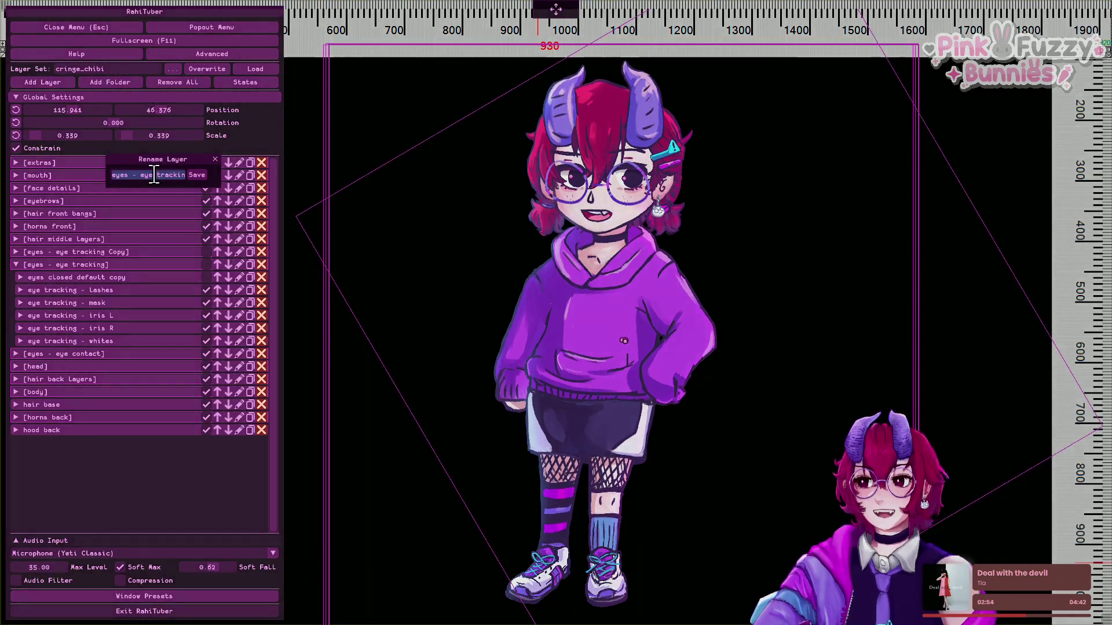
key(ctrl+a)
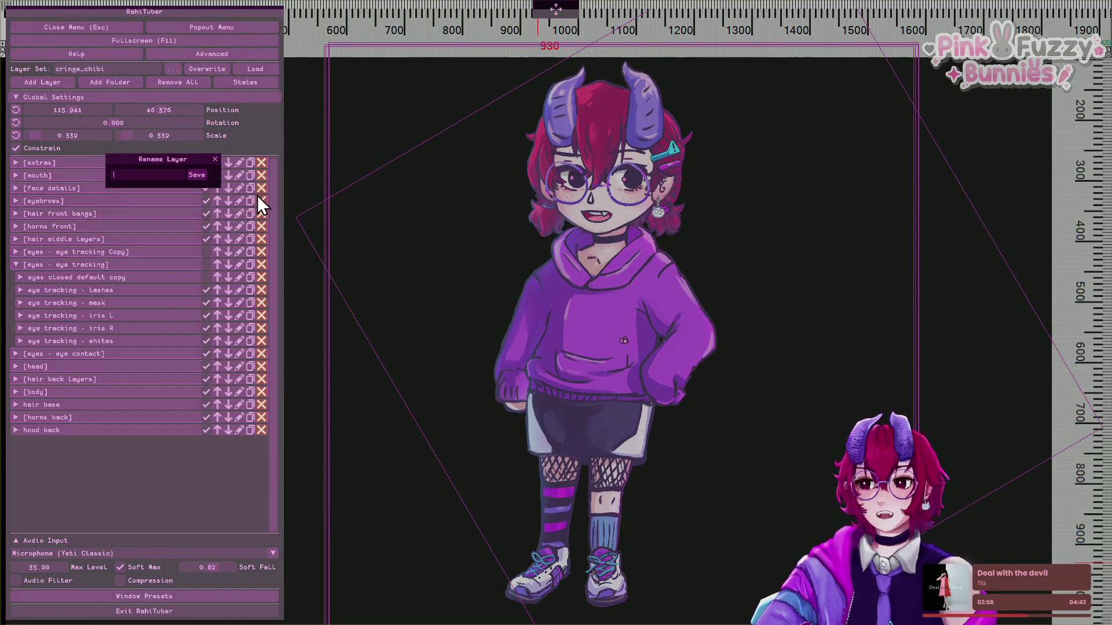
text(focus)
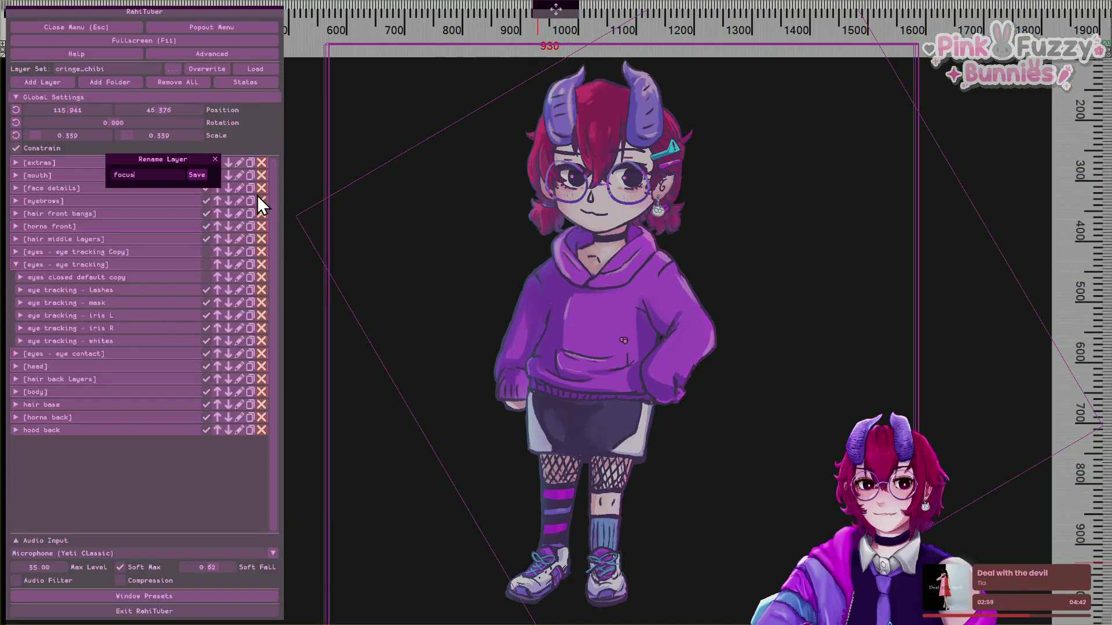
click(201, 173)
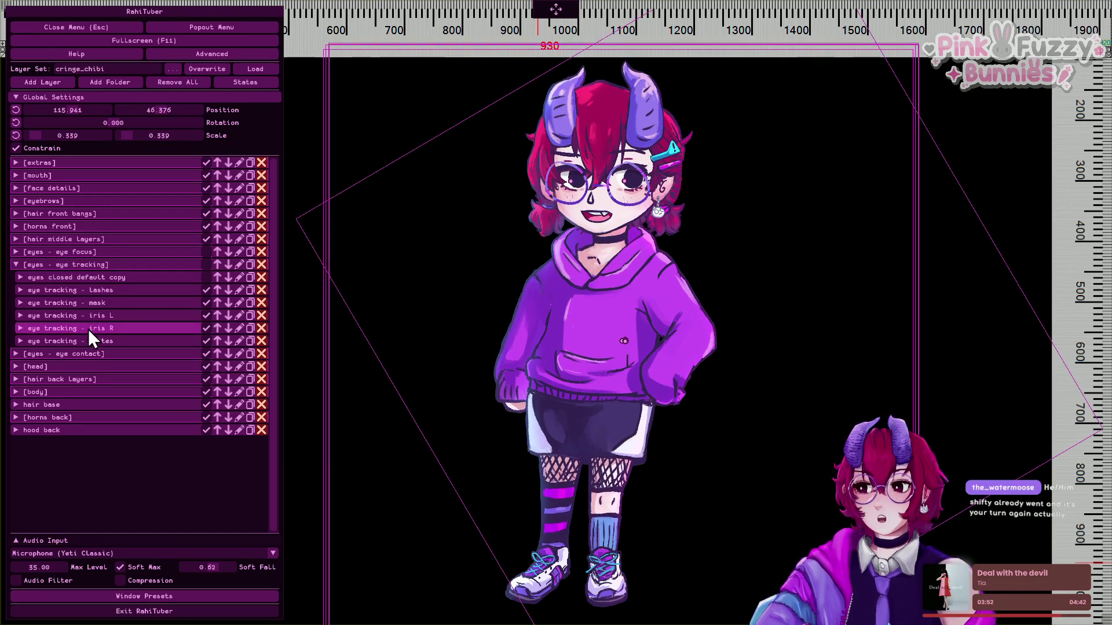
click(102, 249)
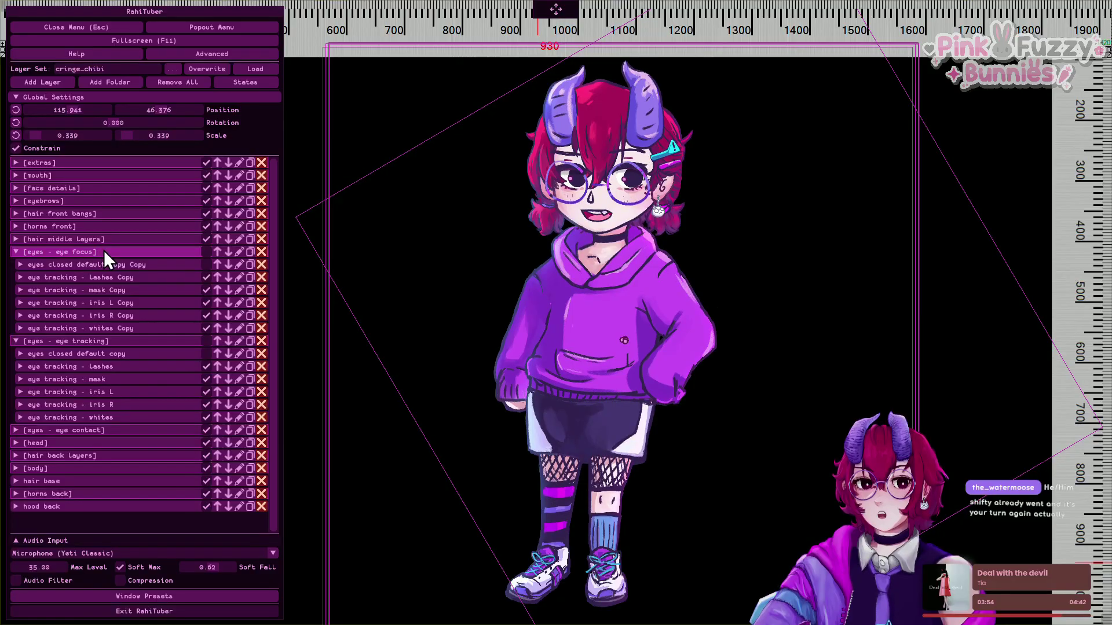
click(239, 329)
click(165, 176)
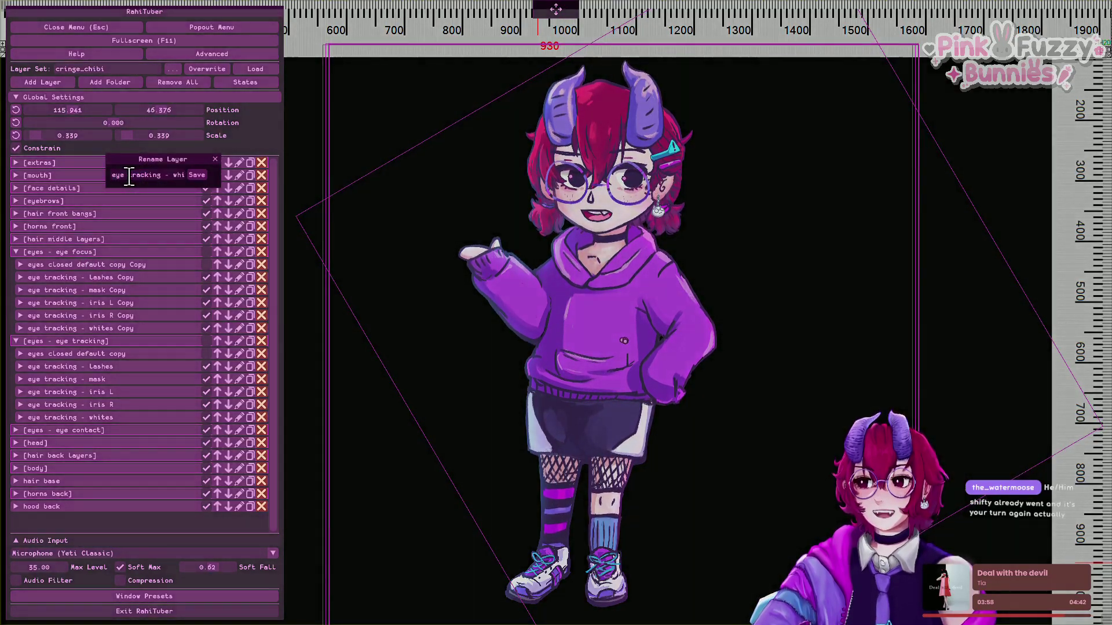
text(eye focu)
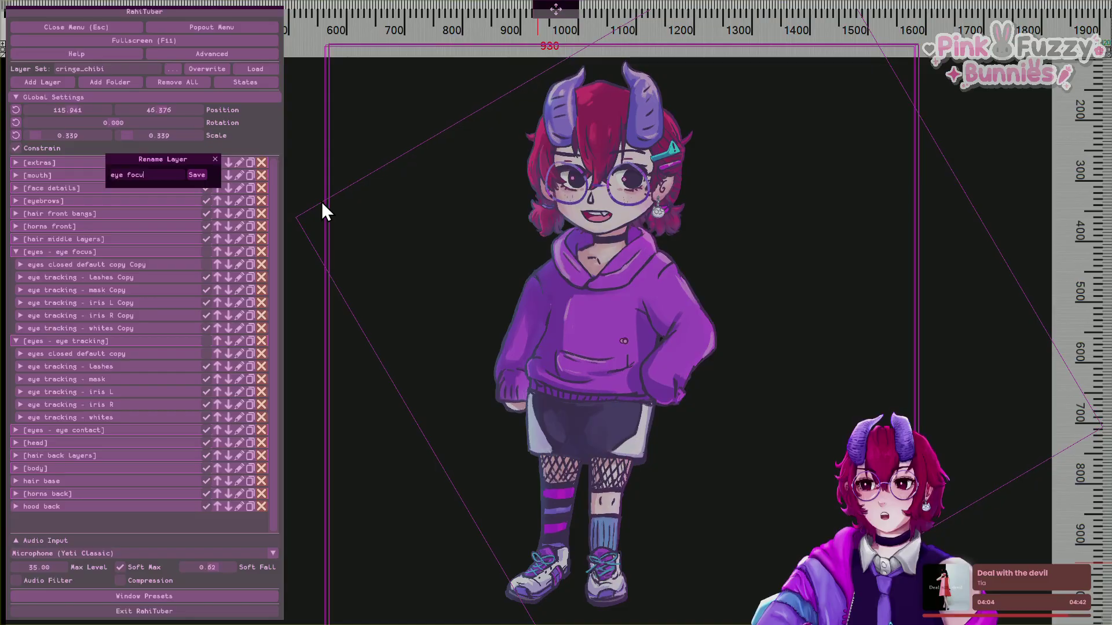
click(217, 157)
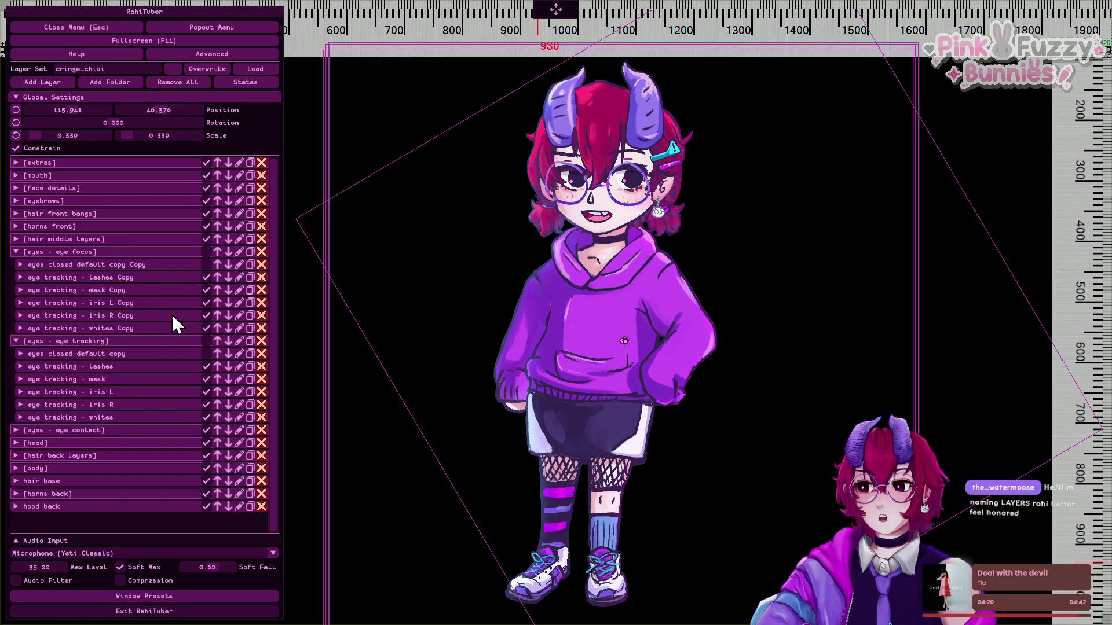
key(2)
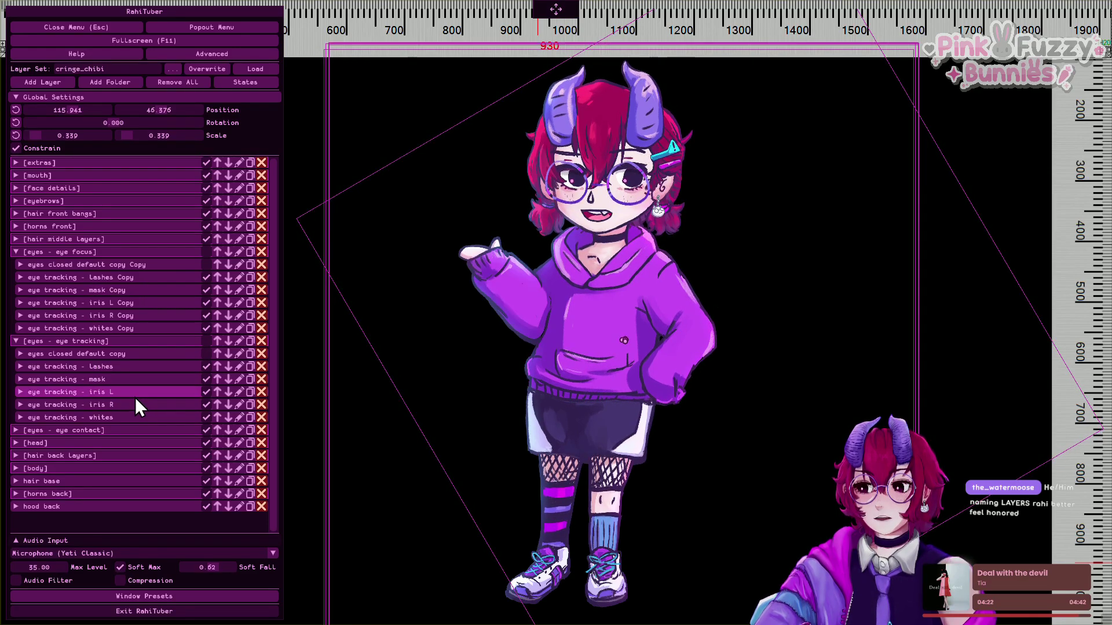
key(1)
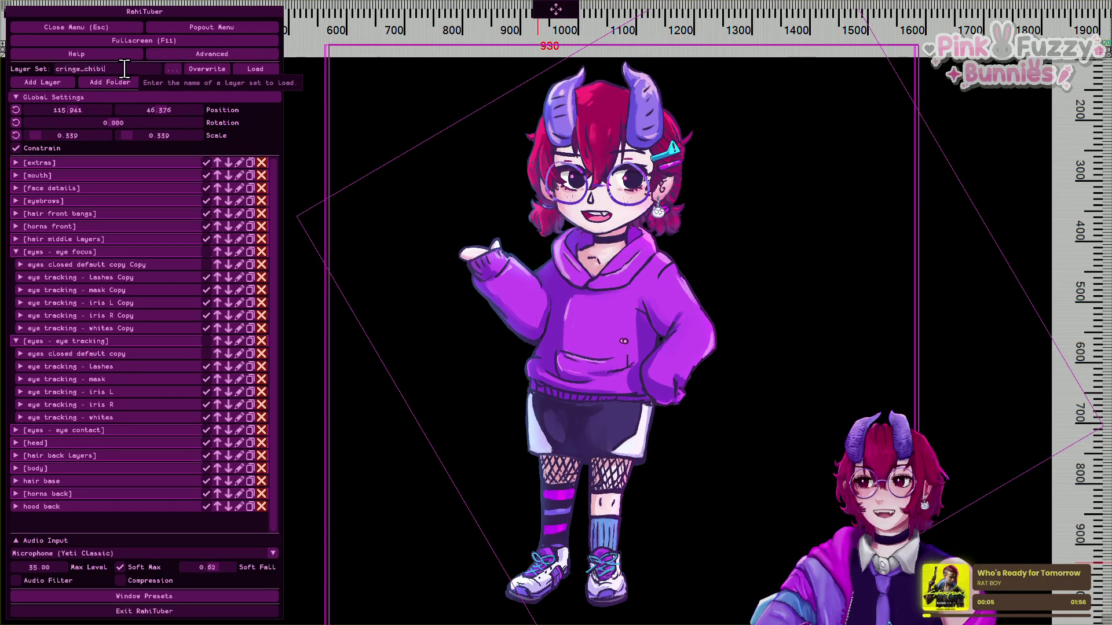
Save the layer set under the new name cringe_chibi_0206.
key(BackSpace)
key(BackSpace)
key(BackSpace)
key(BackSpace)
key(BackSpace)
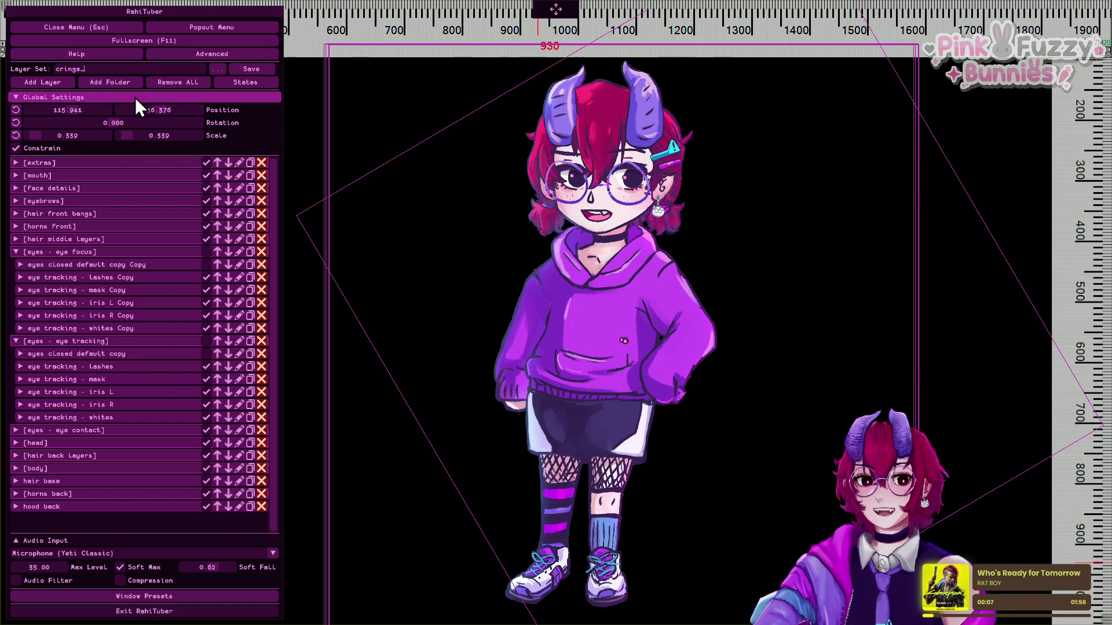
text(chibi)
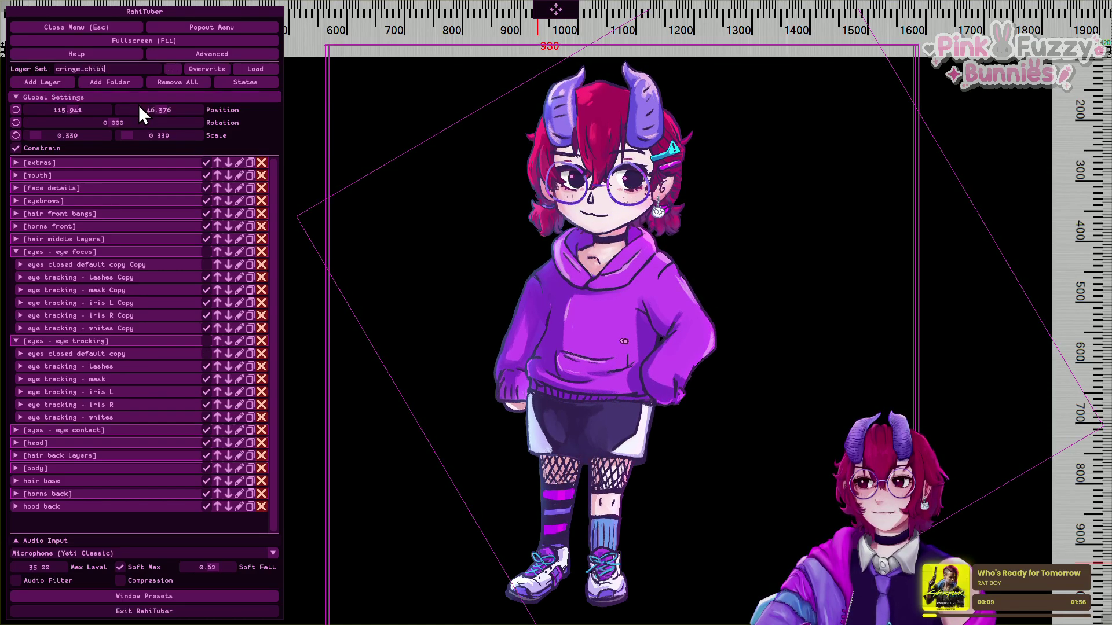
text(_)
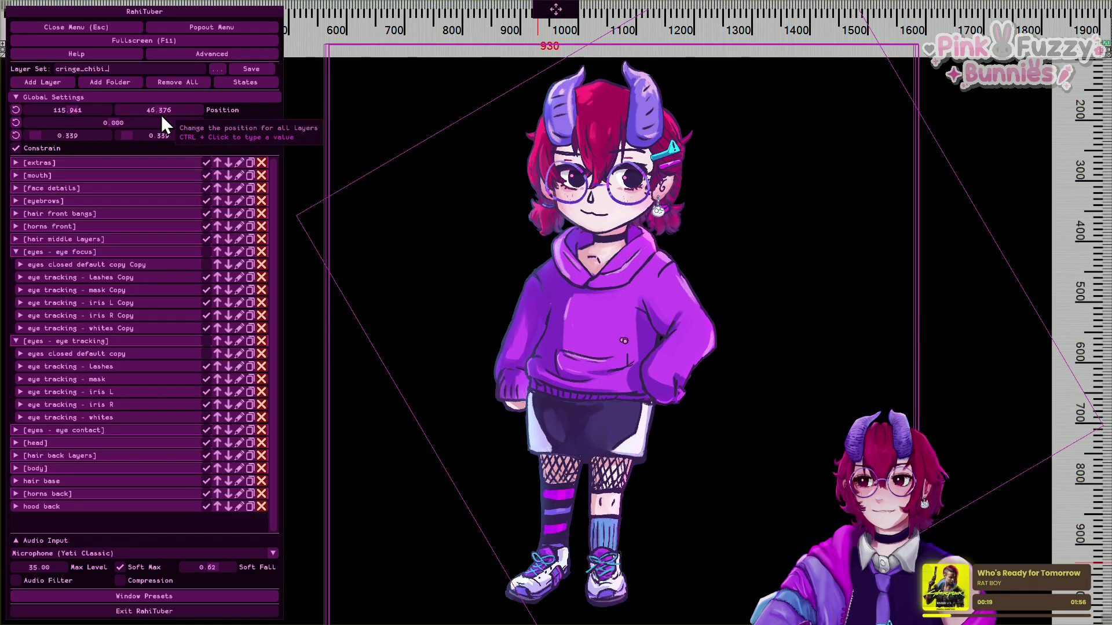
text(02)
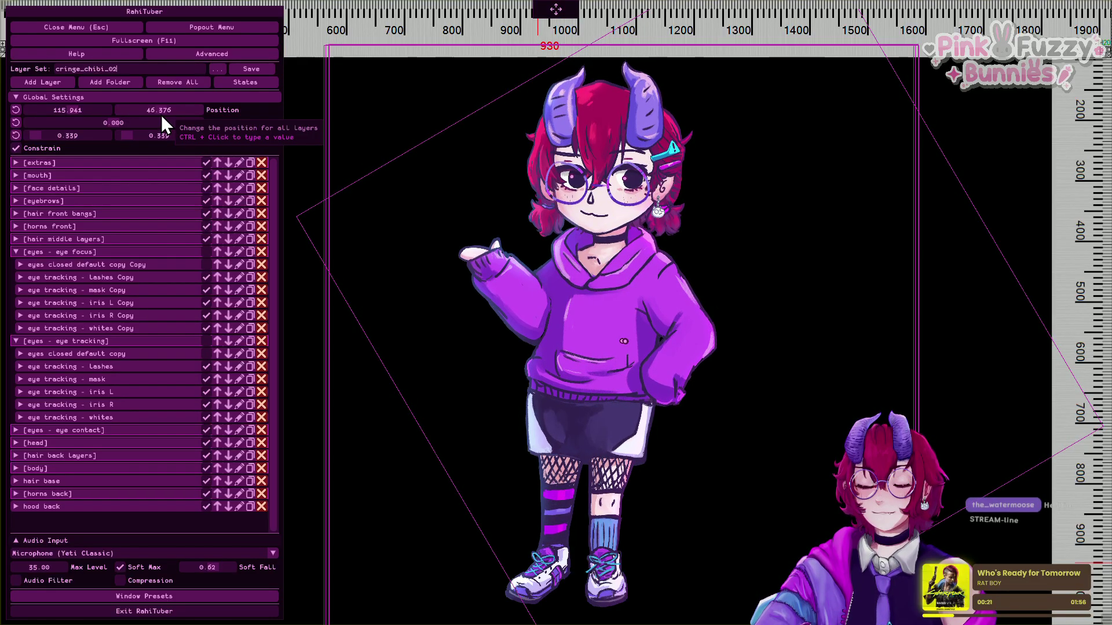
text(06)
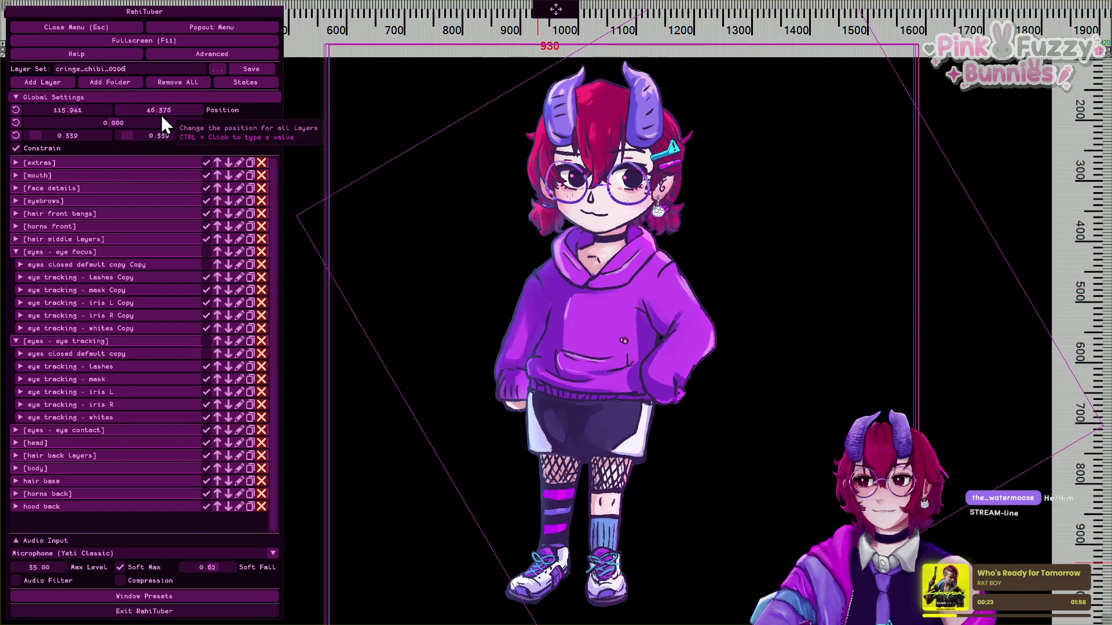
click(248, 72)
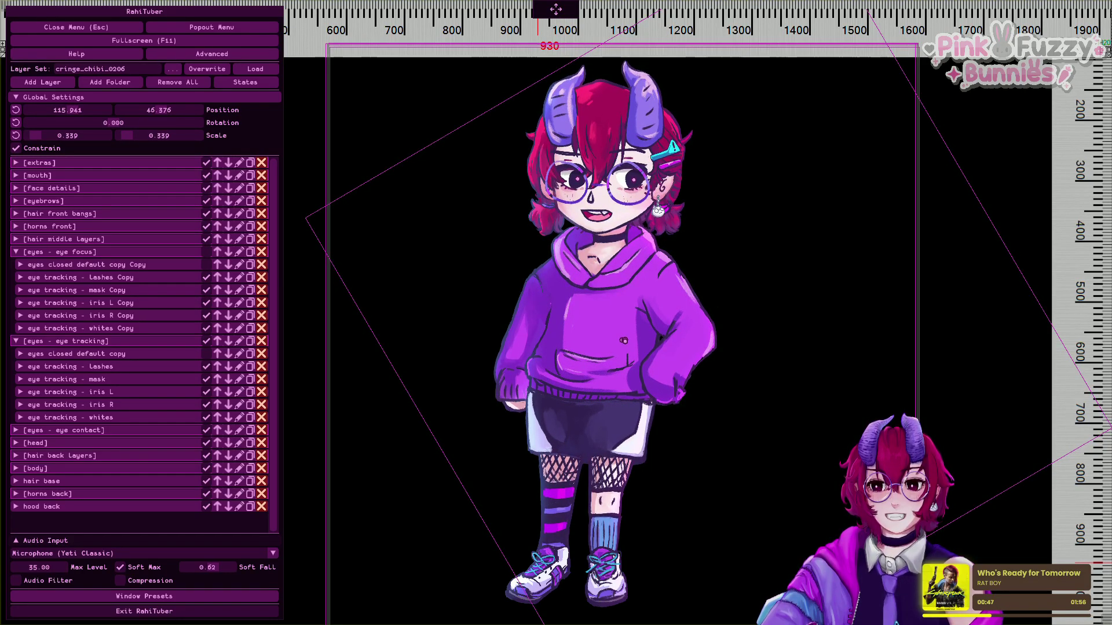
Set the talking motion type of the legs layer in the body folder to None, and collapse the layer again.
click(62, 469)
click(73, 360)
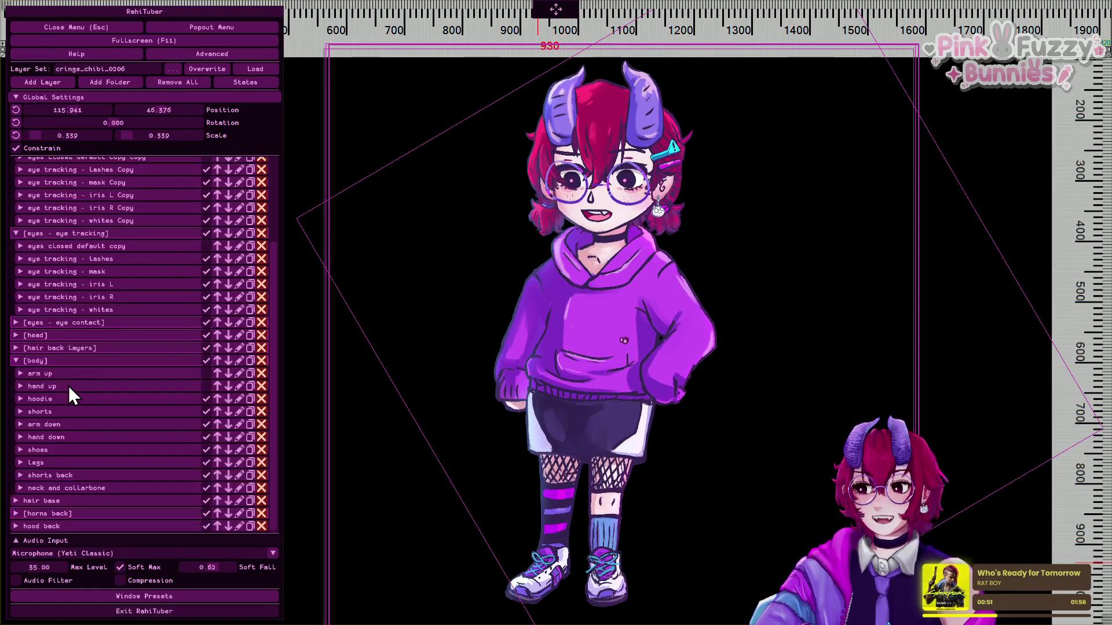
click(61, 463)
scroll(70, 419, down, 3)
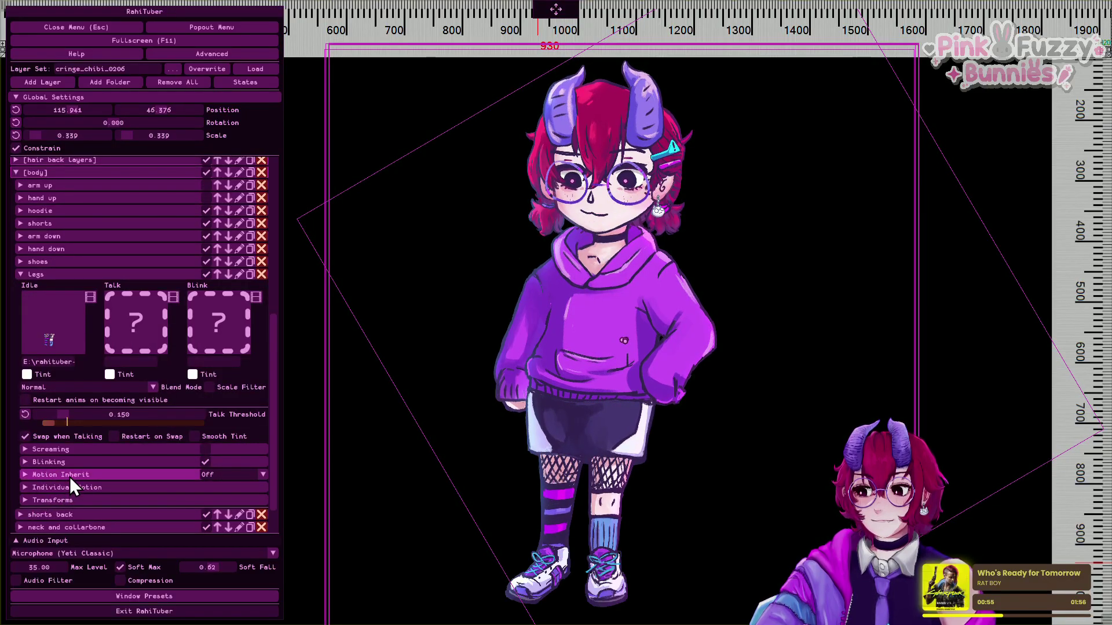
scroll(70, 477, down, 1)
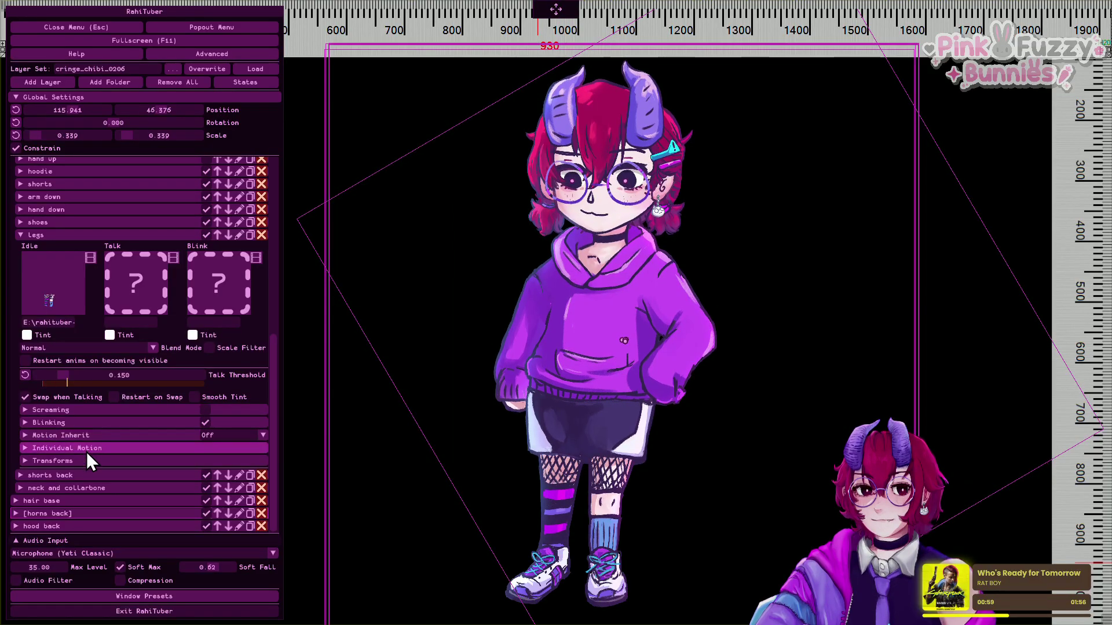
click(86, 452)
click(85, 475)
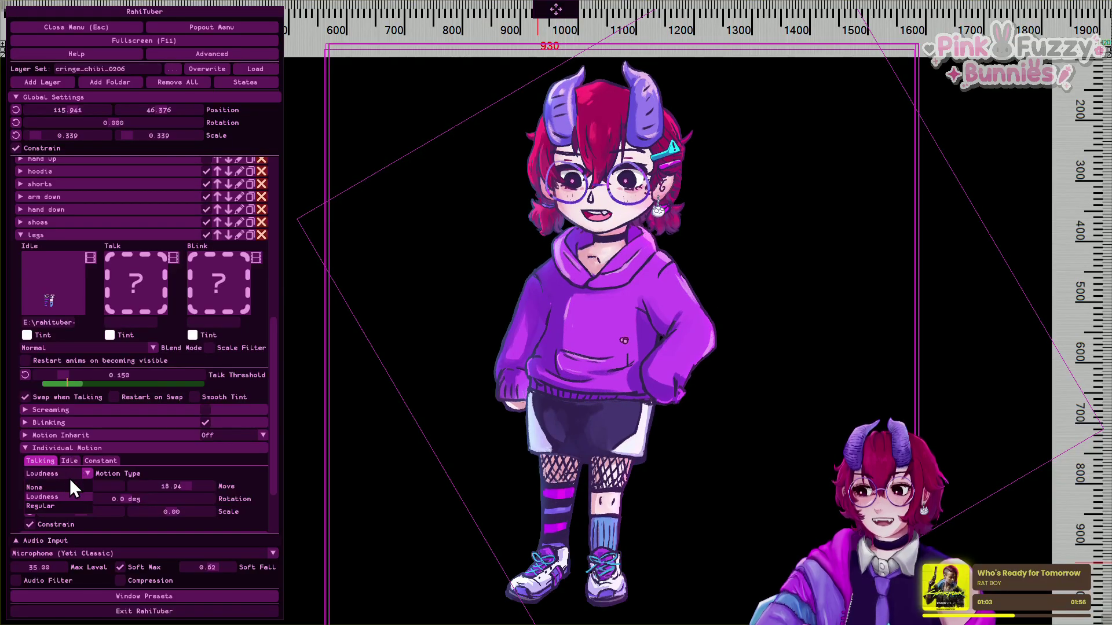
click(66, 486)
click(90, 449)
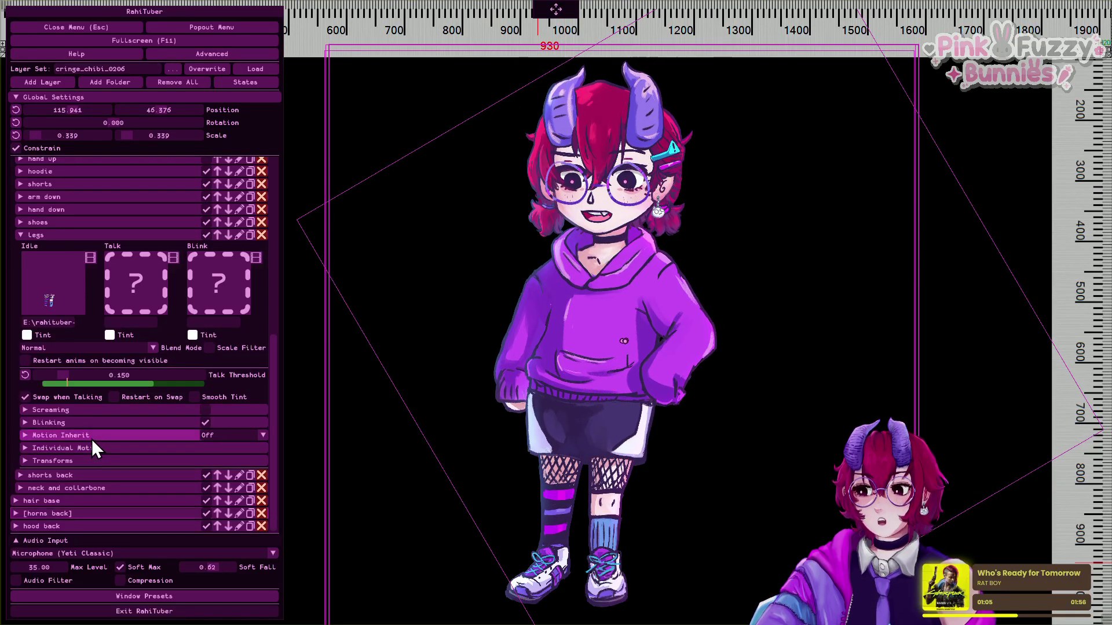
scroll(91, 439, up, 5)
click(85, 420)
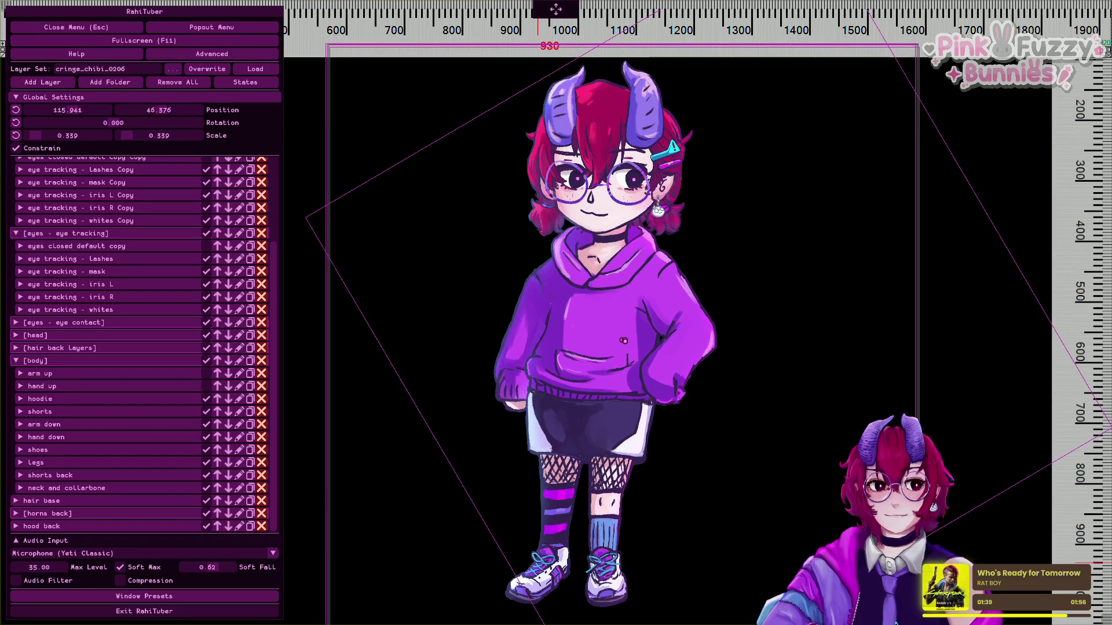
key(1)
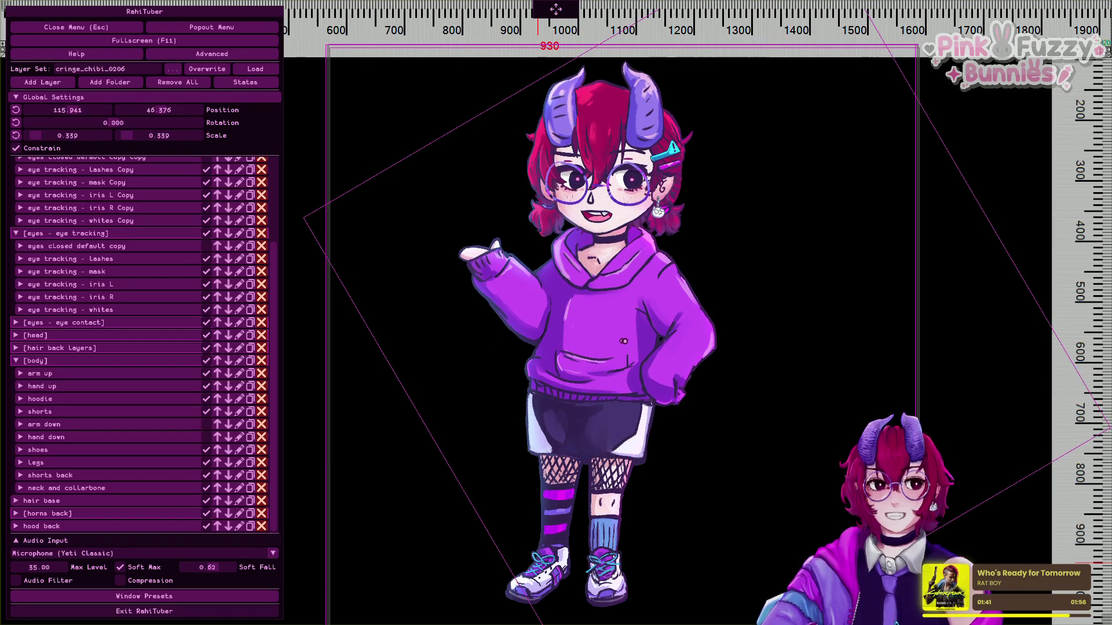
key(1)
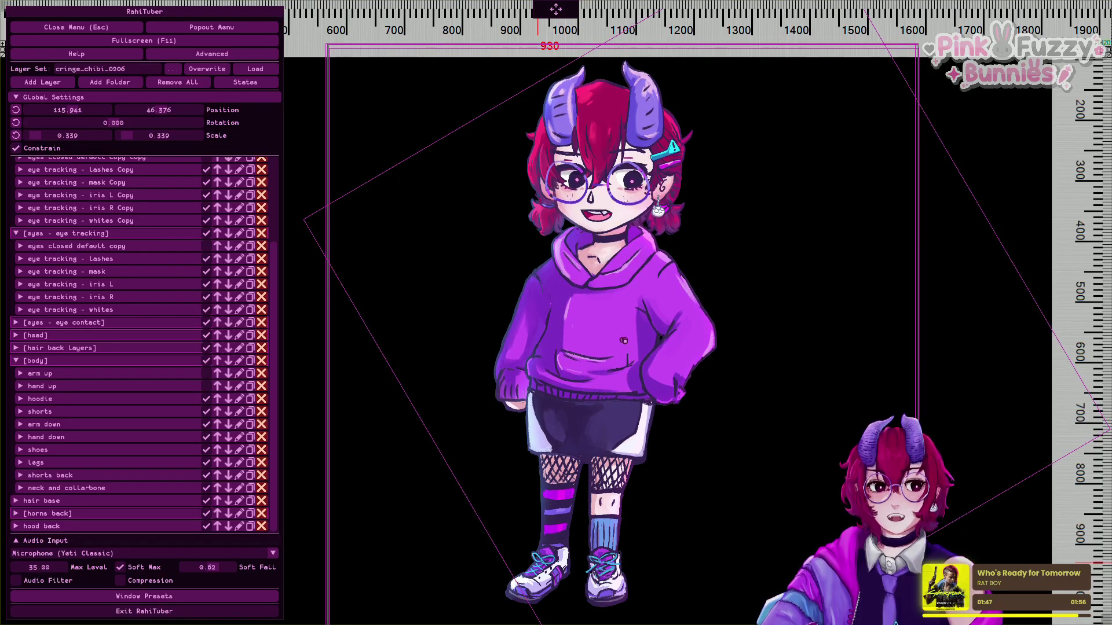
key(1)
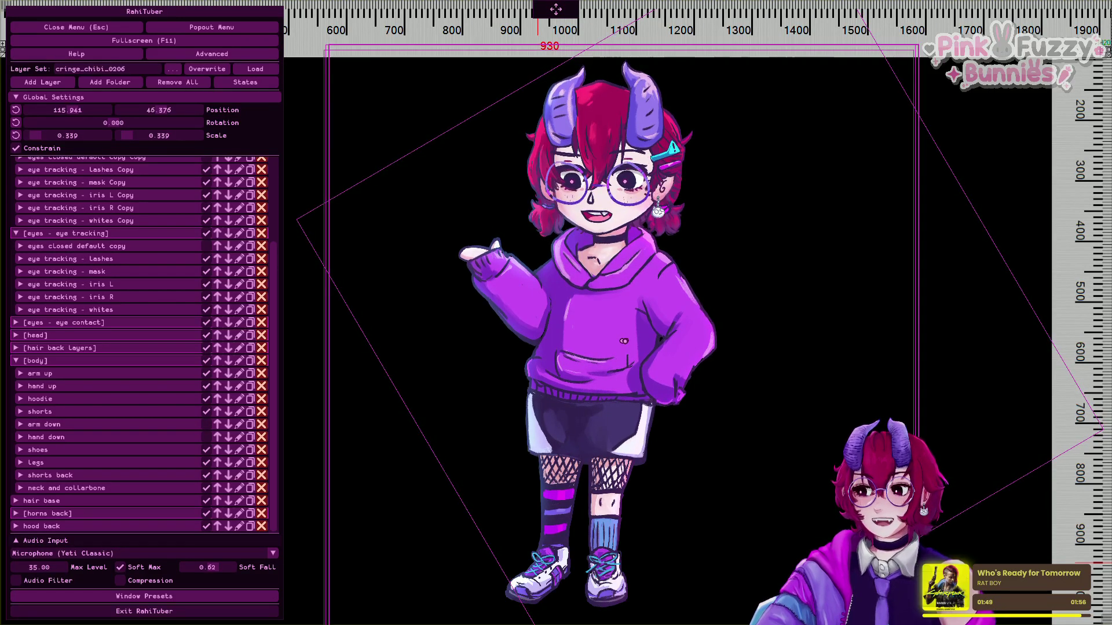
key(1)
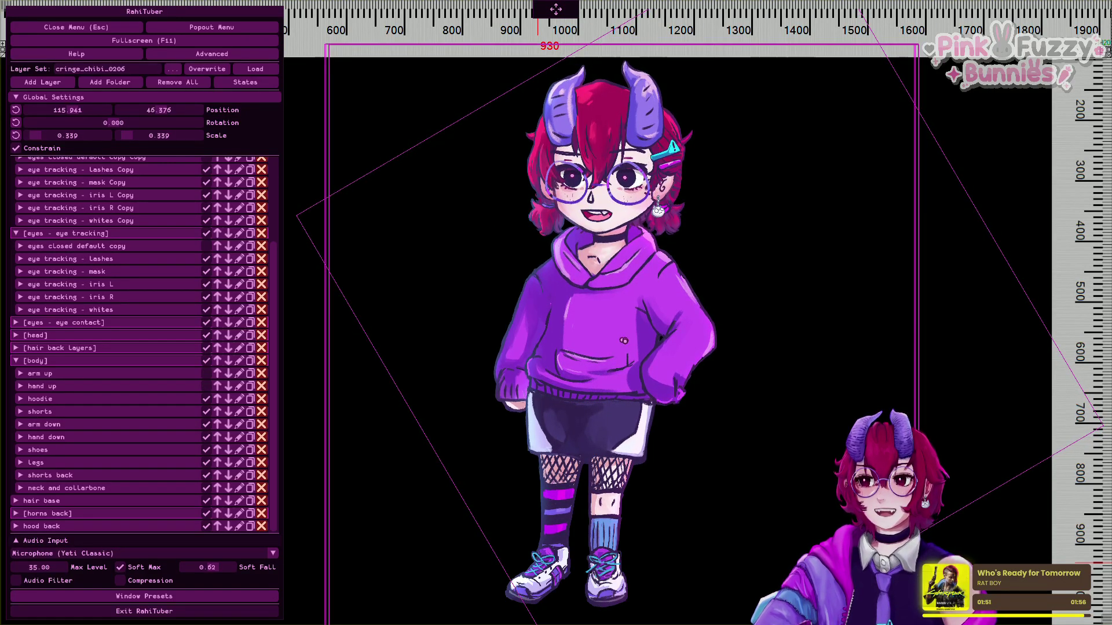
Open the eye contact state's settings in the states setup, move the window off the avatar's face and toggle that state.
click(249, 83)
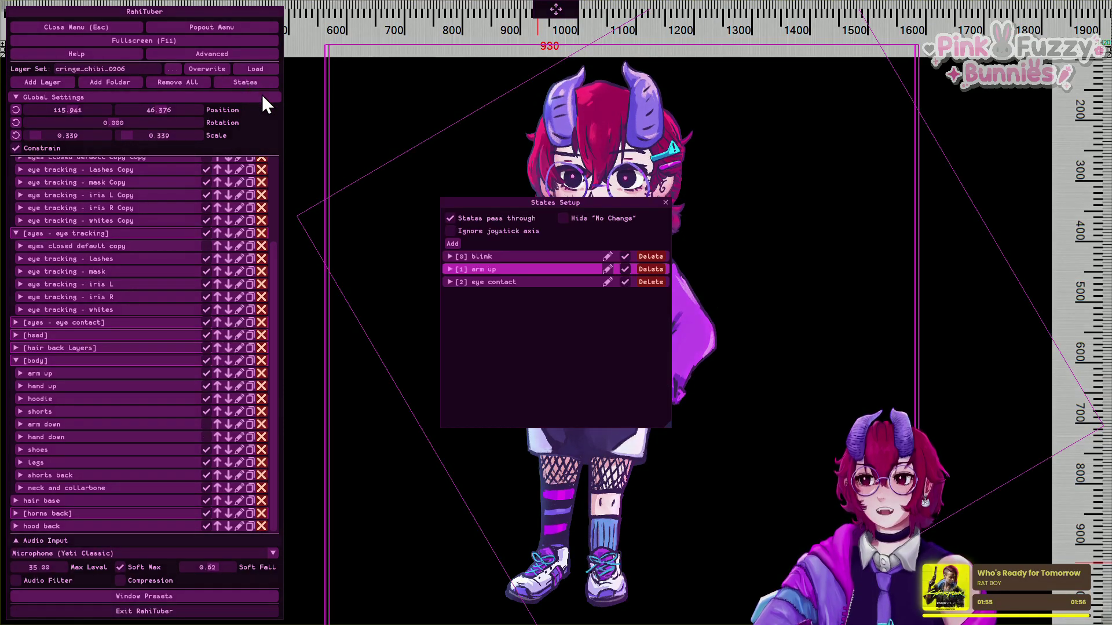
click(504, 282)
click(504, 282)
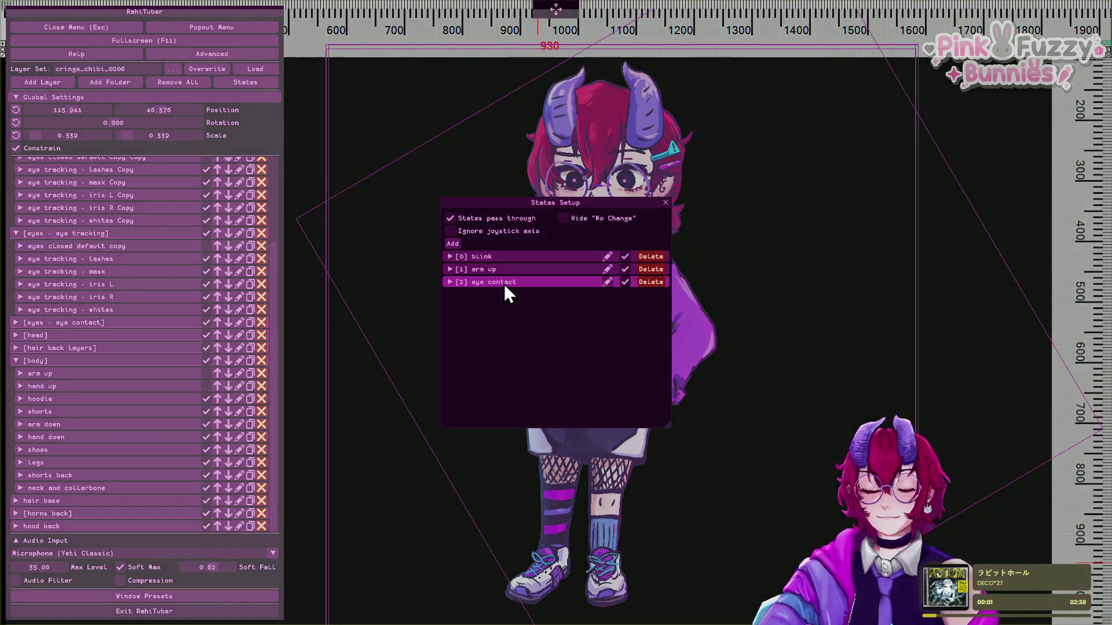
click(504, 283)
scroll(579, 333, down, 3)
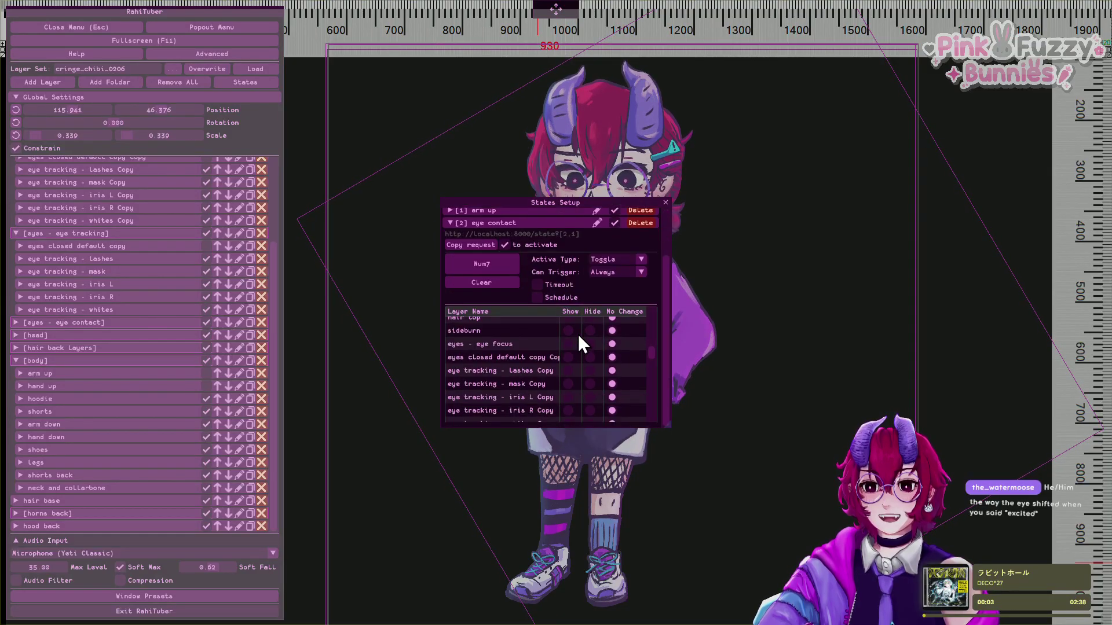
scroll(609, 315, up, 2)
drag(585, 202, 382, 184)
key(KP_7)
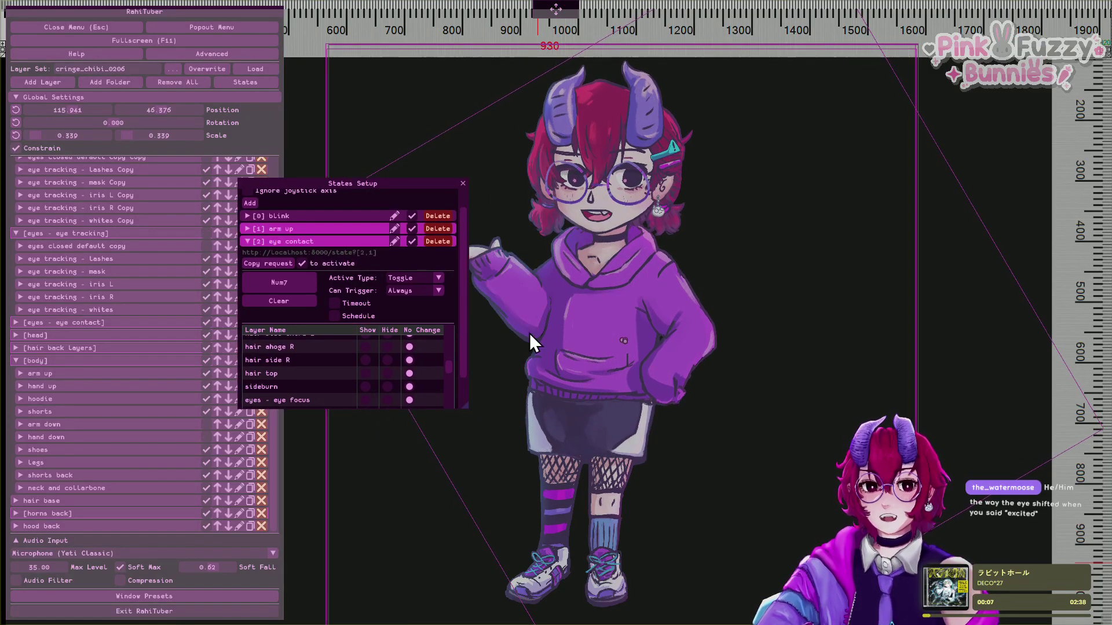
Examine the eye contact state's activation options and its Show, Hide and No Change layer settings.
scroll(363, 303, down, 2)
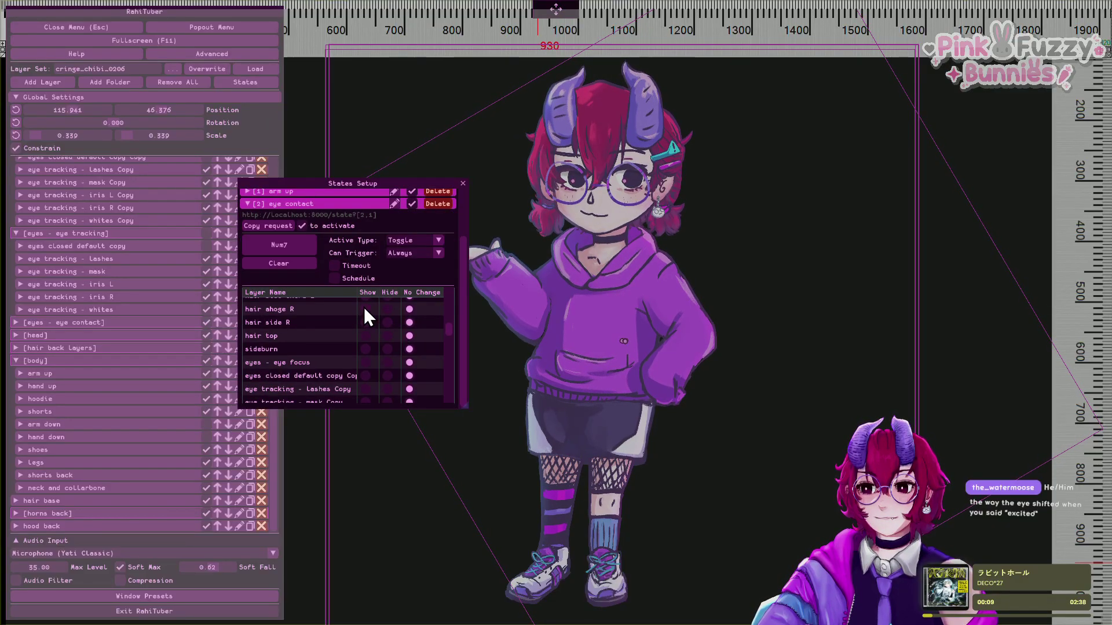
key(KP_8)
mouse_move(441, 328)
mouse_down()
mouse_move(443, 377)
mouse_move(447, 306)
mouse_up()
scroll(428, 282, up, 2)
click(336, 263)
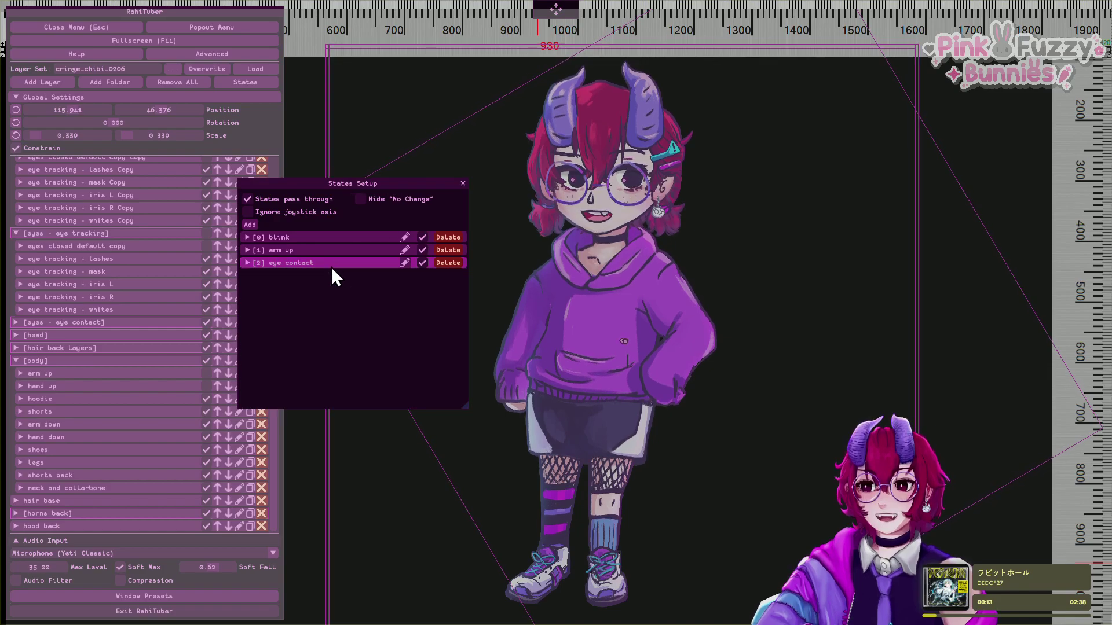
click(312, 264)
key(KP_8)
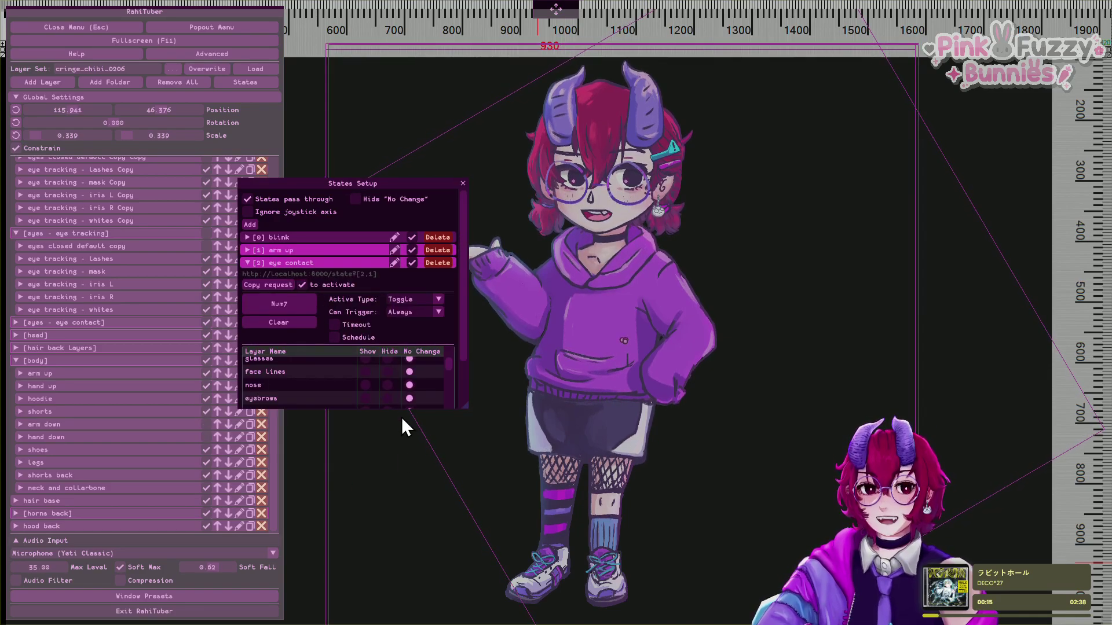
key(KP_8)
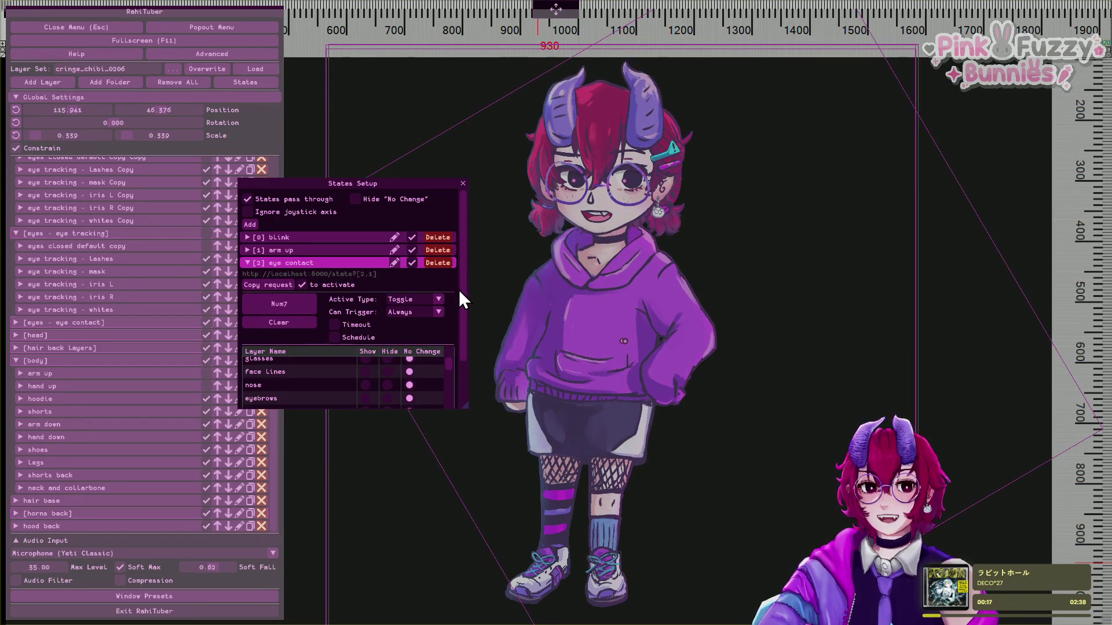
drag(461, 286, 392, 270)
Expand the arm up state and examine its trigger, timeout, schedule and layer visibility settings.
click(307, 249)
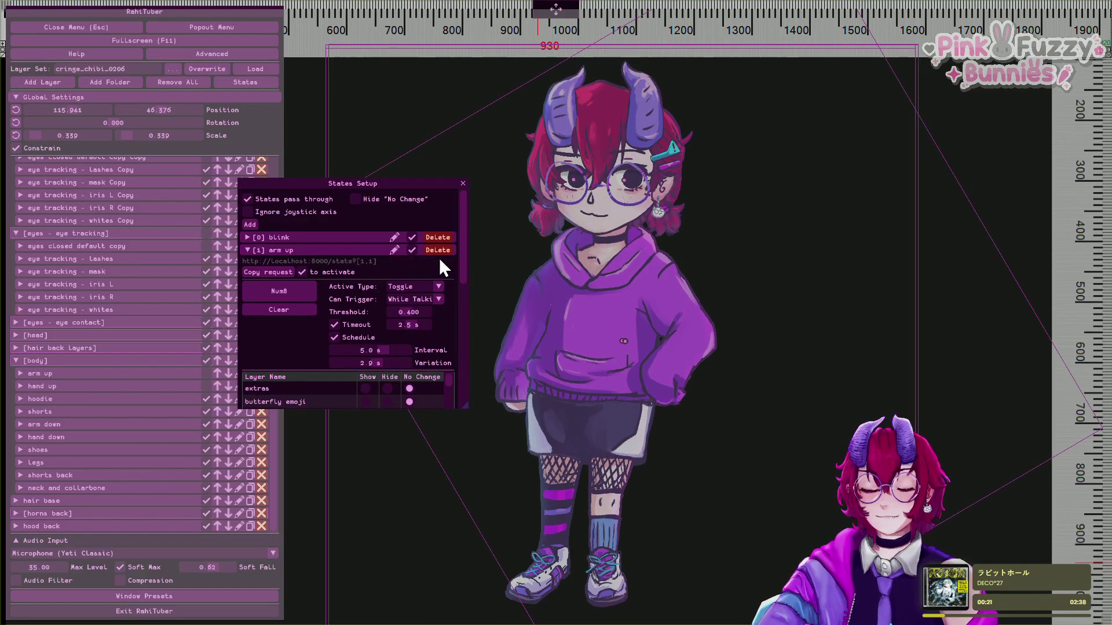
drag(463, 261, 451, 315)
key(KP_8)
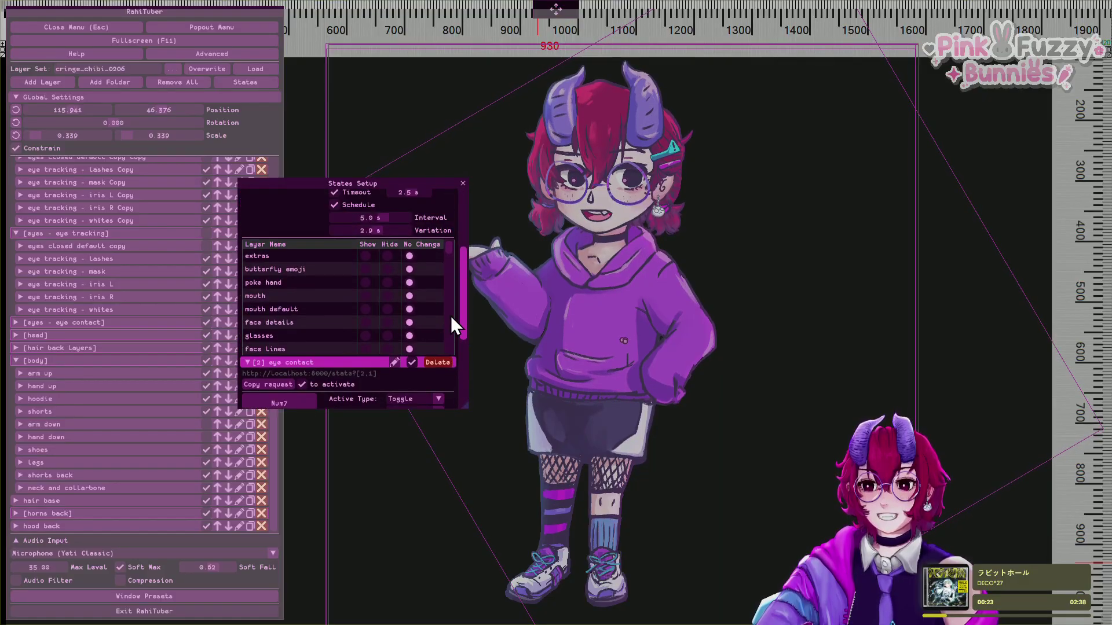
scroll(360, 295, down, 5)
scroll(360, 297, up, 6)
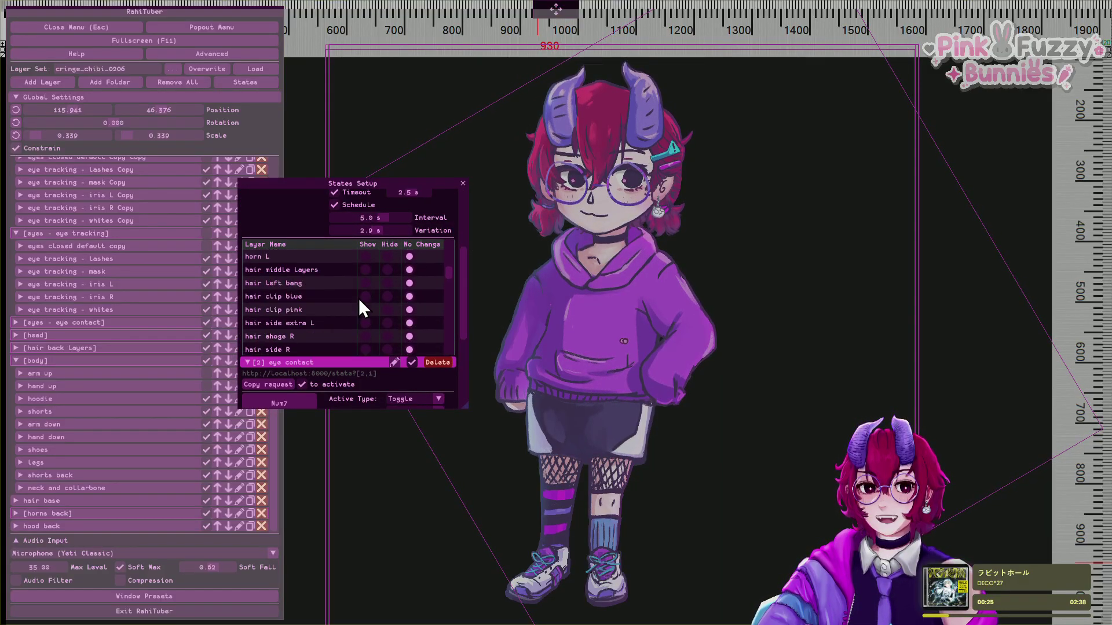
scroll(299, 260, up, 4)
scroll(315, 298, down, 5)
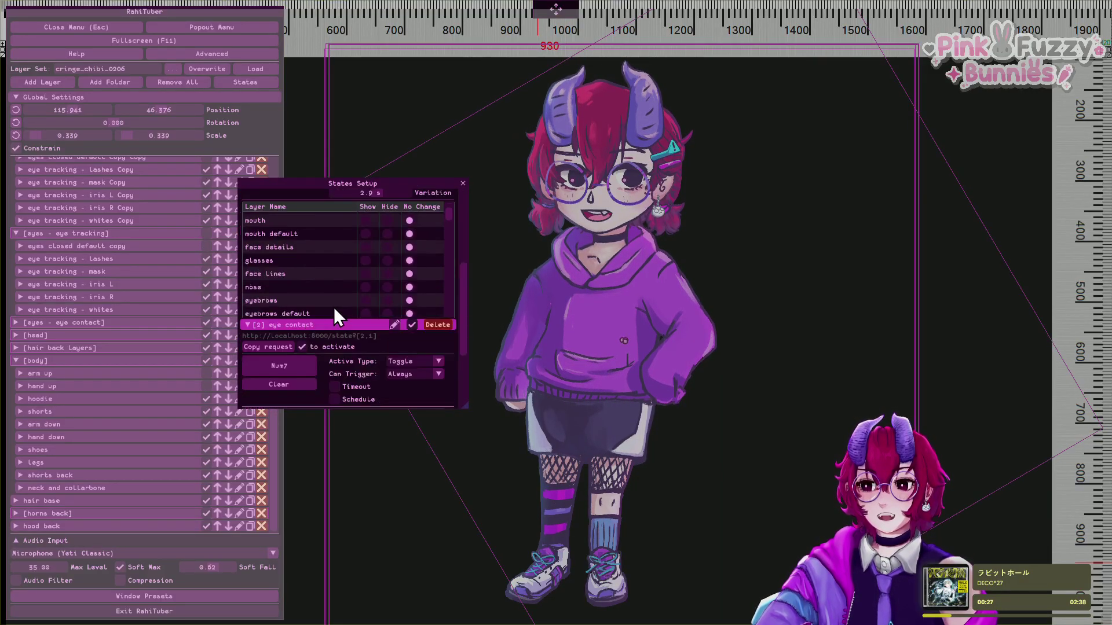
drag(467, 280, 462, 247)
scroll(463, 253, up, 4)
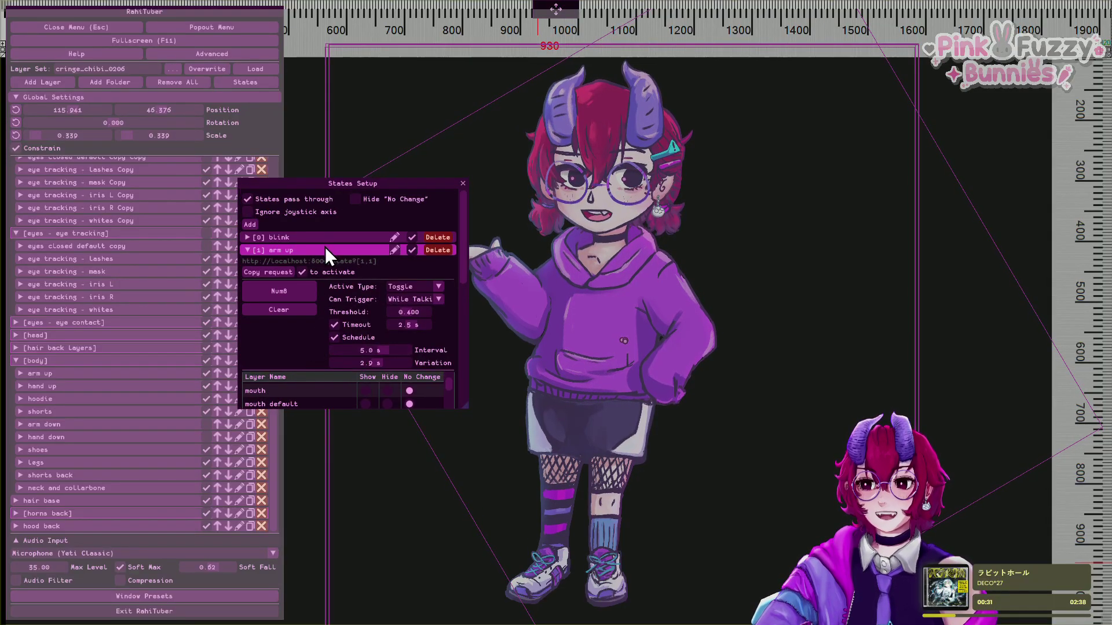
Enlarge the States Setup window and expand the arm up and eye contact states to view their settings together.
click(325, 249)
click(322, 263)
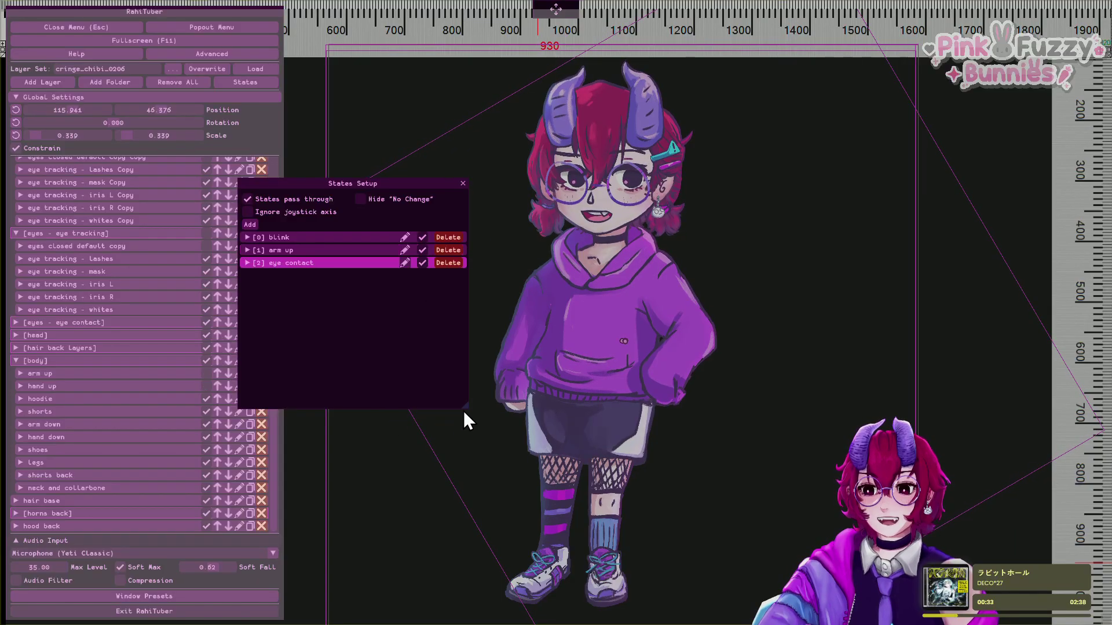
drag(466, 409, 496, 564)
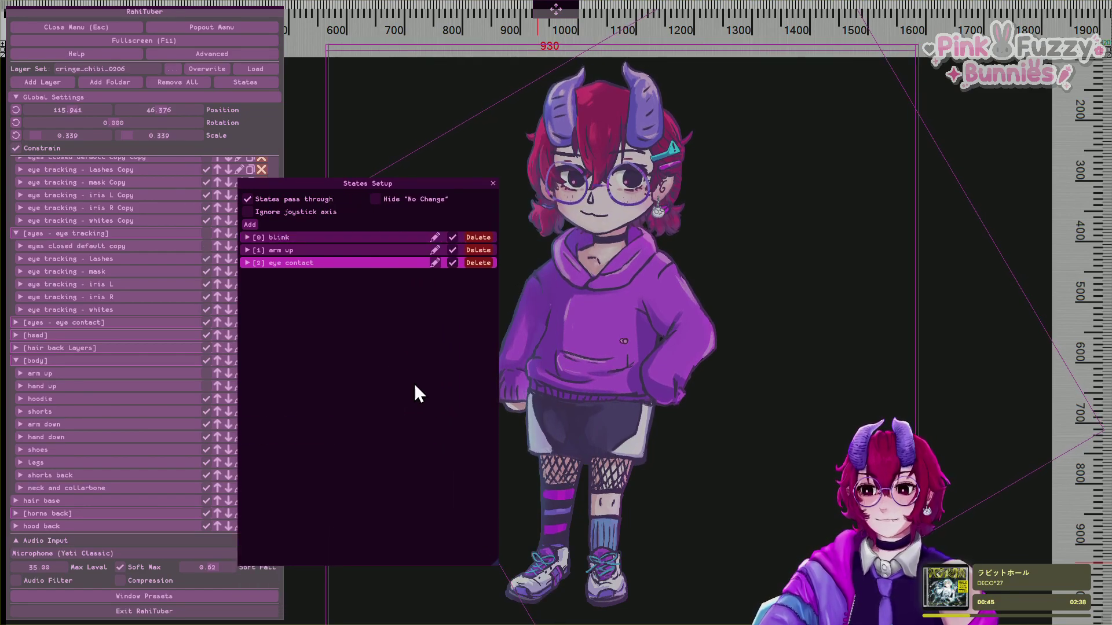
click(325, 263)
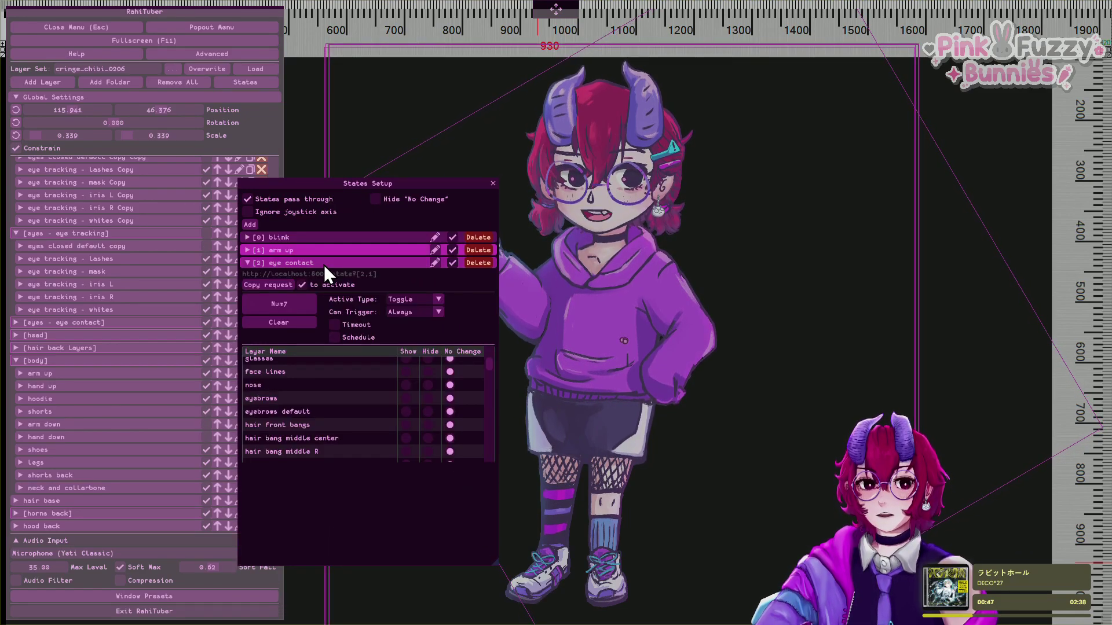
click(321, 248)
click(321, 245)
click(319, 245)
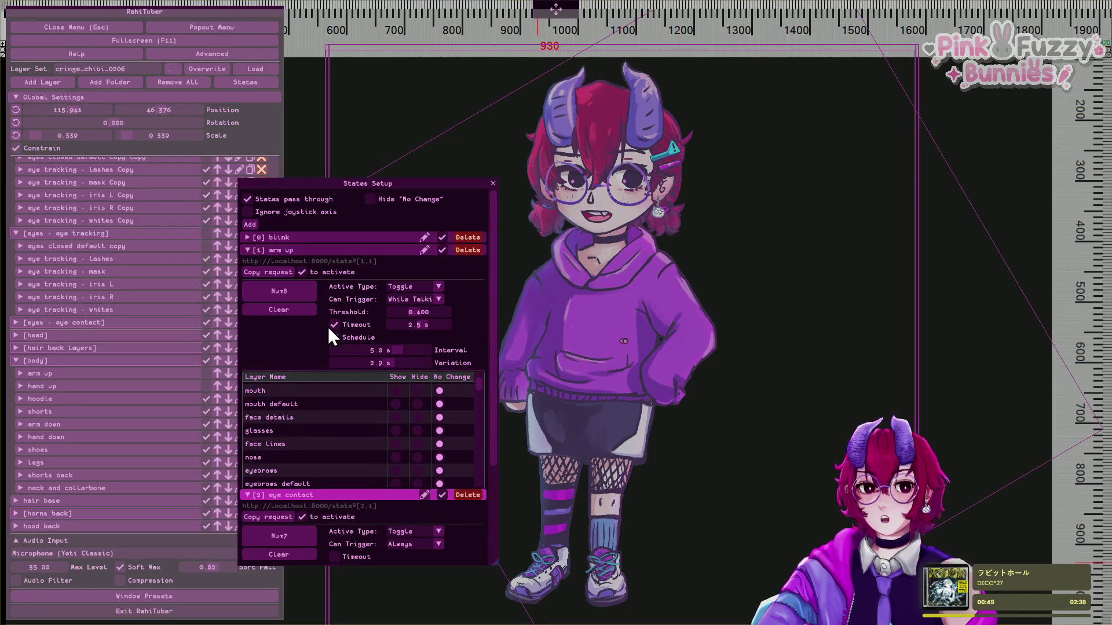
Collapse the arm up and eye contact states and shrink the States Setup window.
scroll(326, 333, down, 2)
scroll(325, 338, up, 2)
click(324, 252)
click(322, 264)
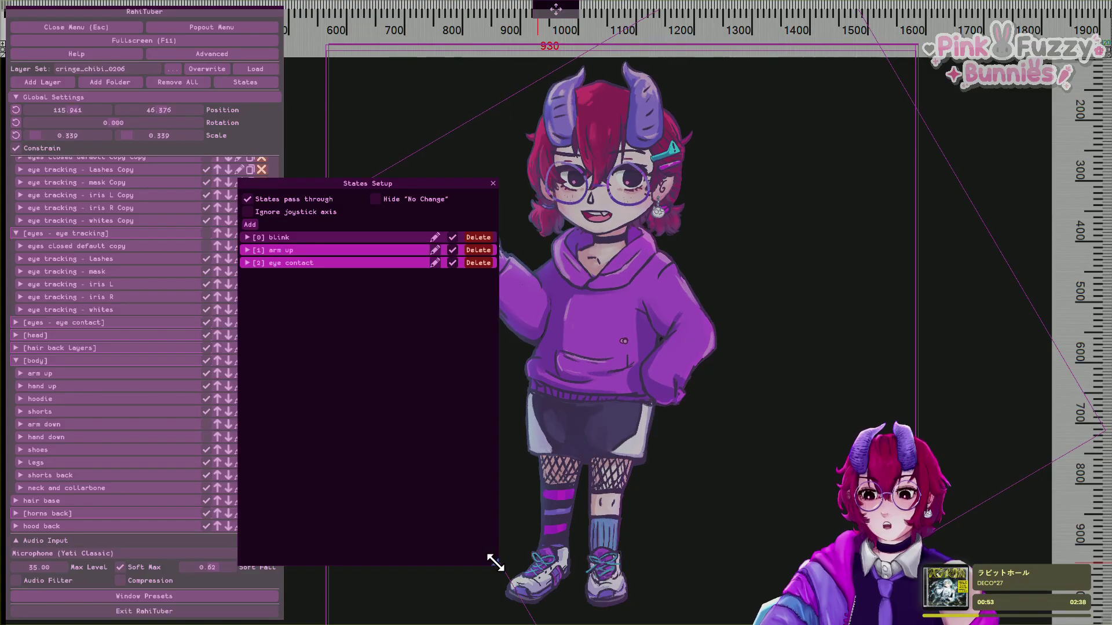
drag(491, 561, 413, 412)
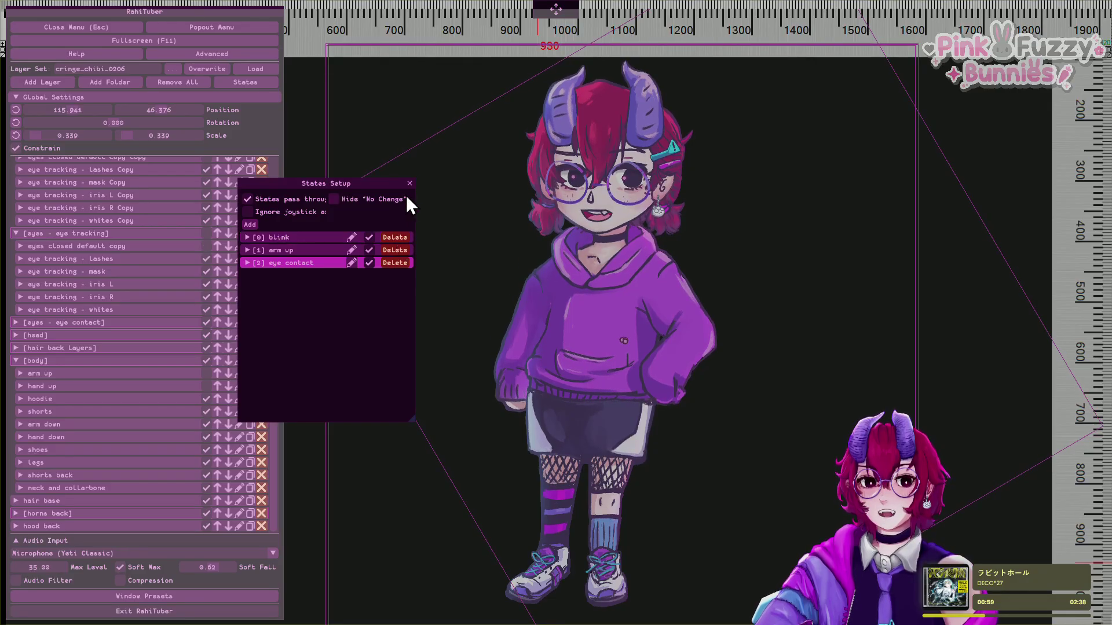
Toggle the arm up state repeatedly to demonstrate the arm pose, and close the States Setup window.
key(2)
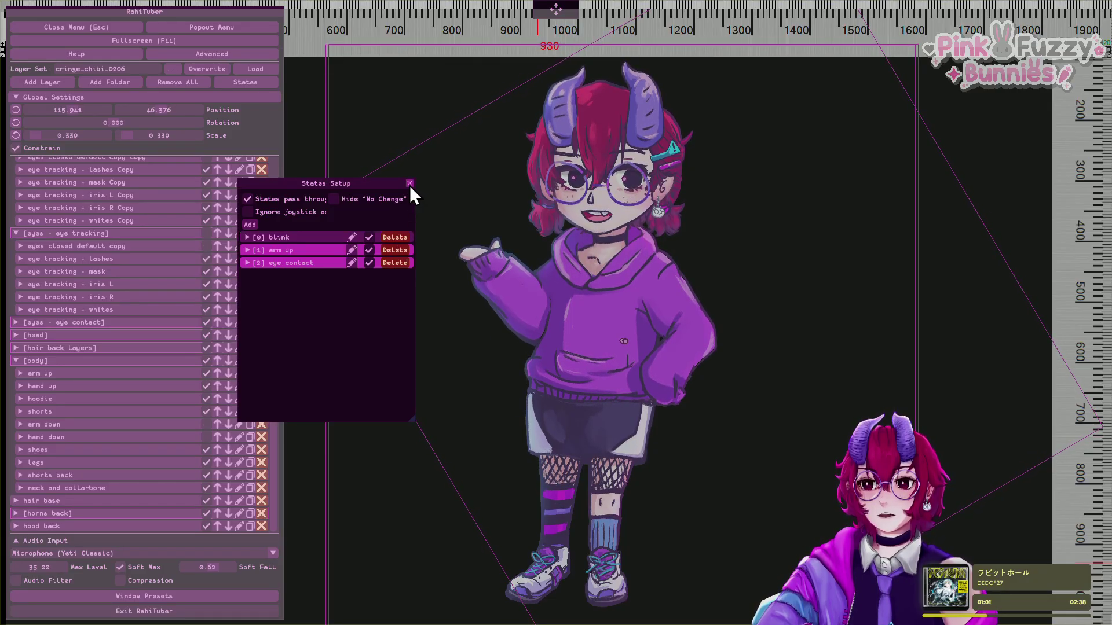
key(2)
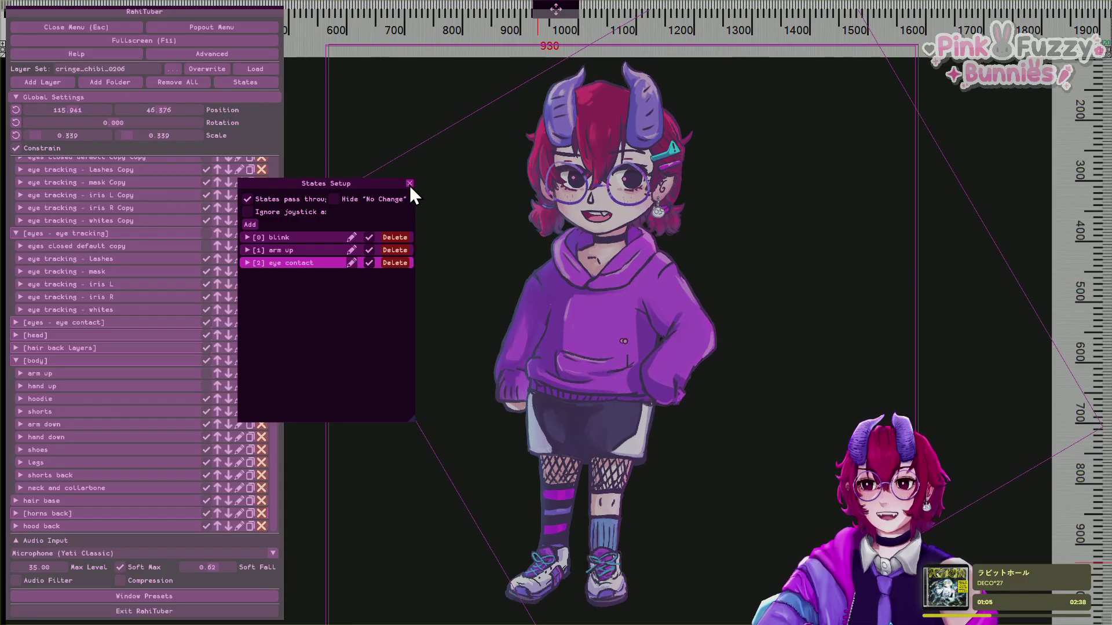
key(2)
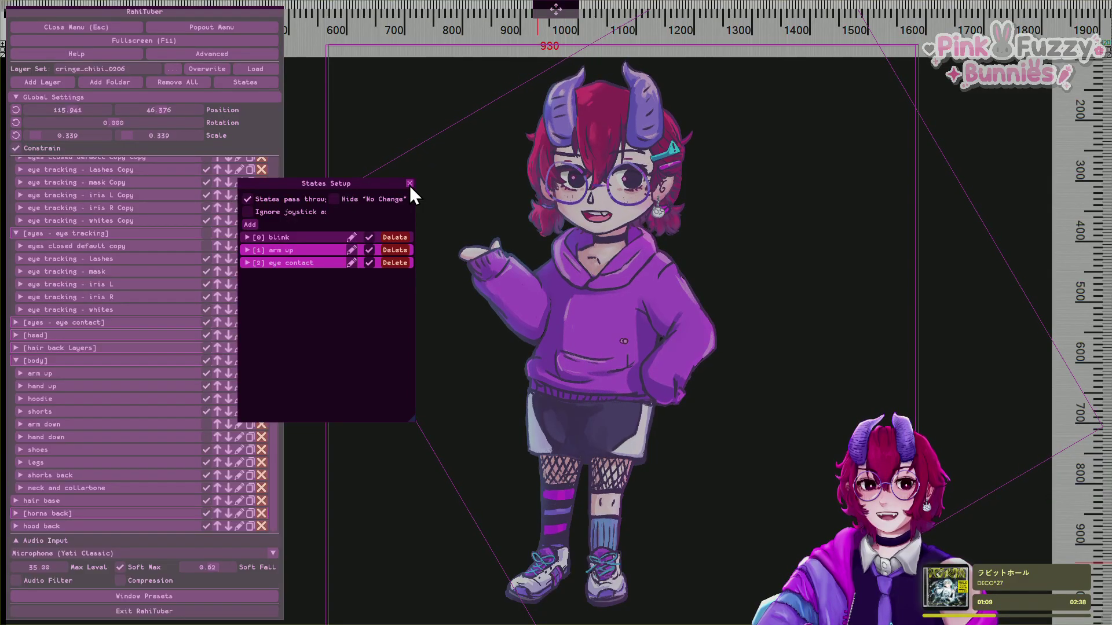
key(2)
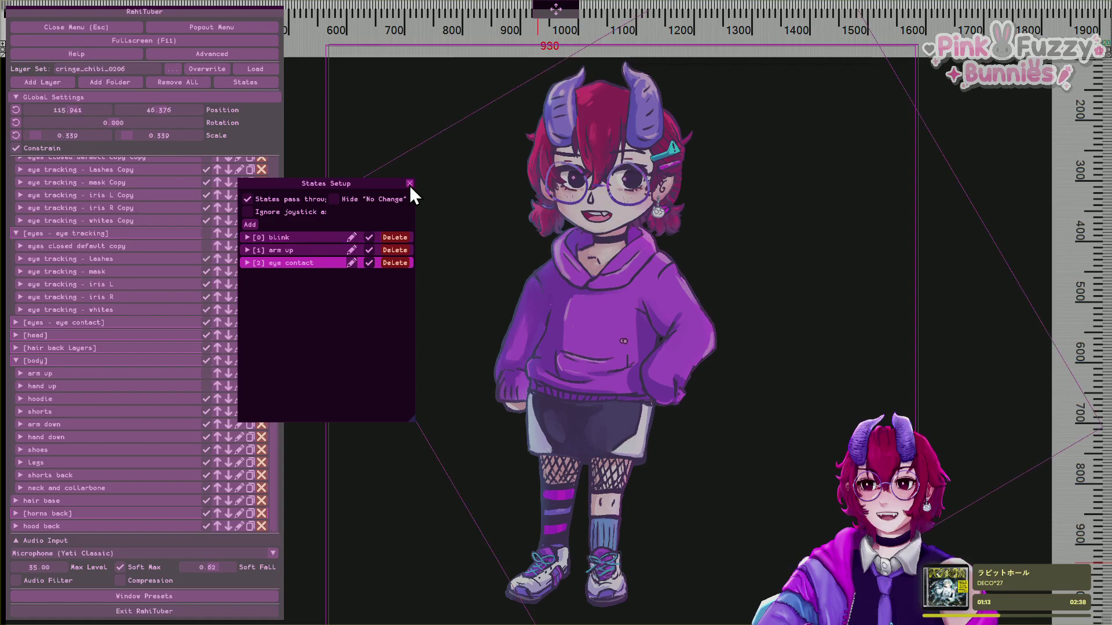
key(2)
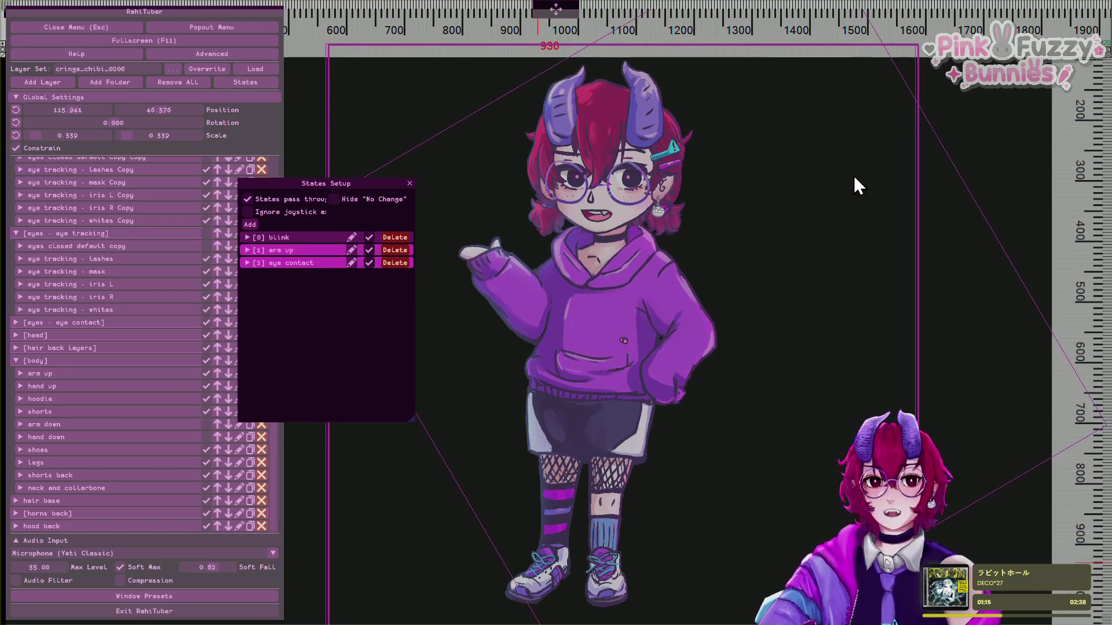
click(409, 184)
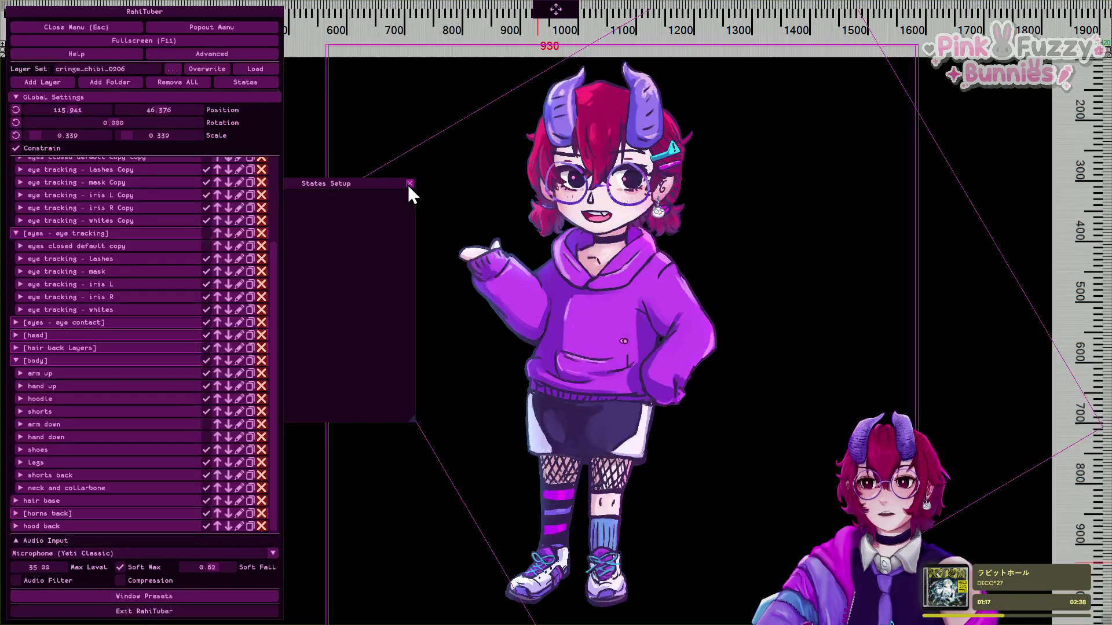
key(2)
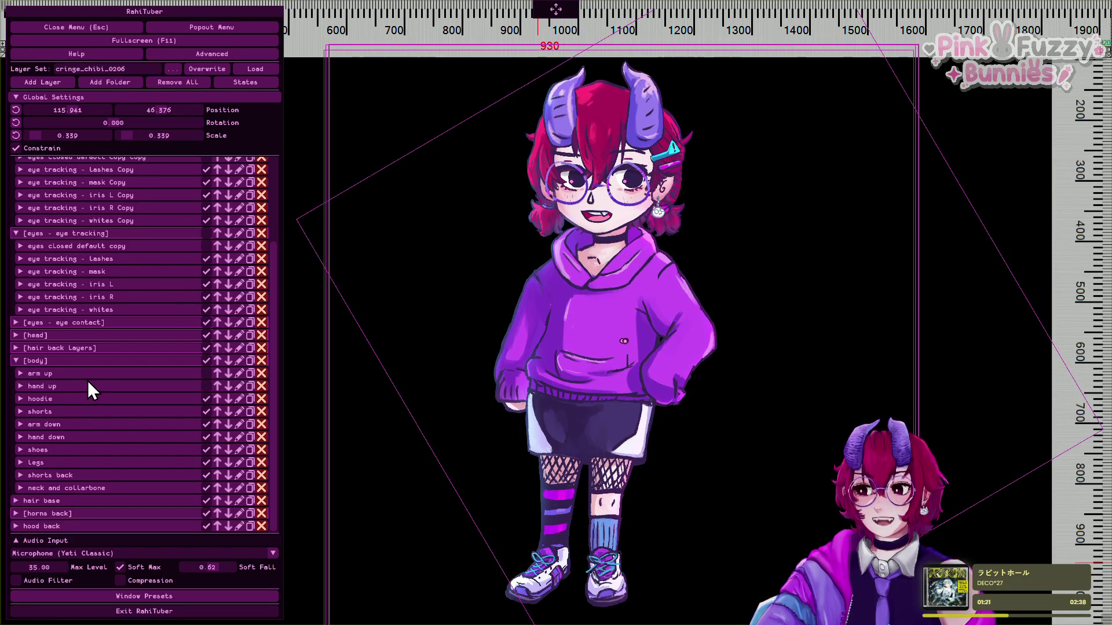
key(1)
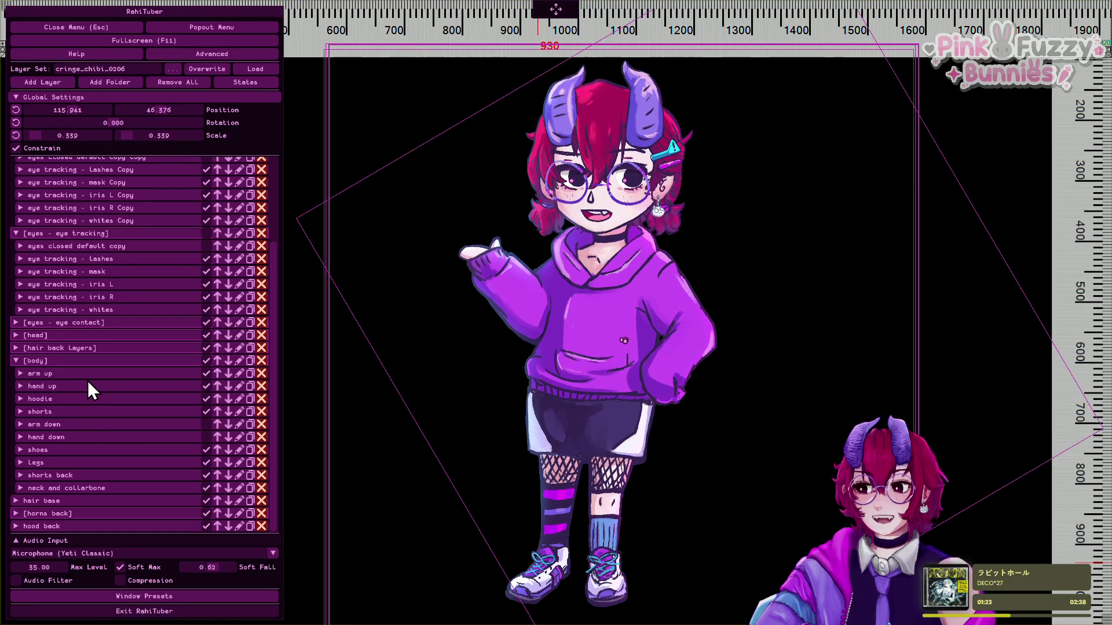
key(2)
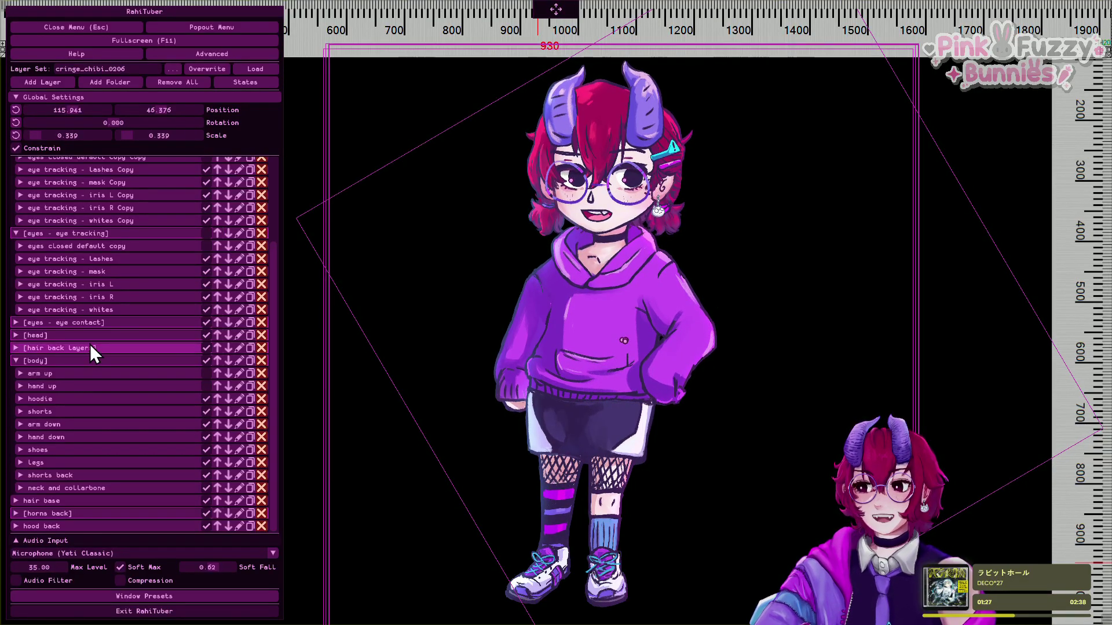
Collapse the eye focus, eye tracking and body folders in the layer list along with the Global Settings section.
scroll(89, 343, up, 3)
click(109, 251)
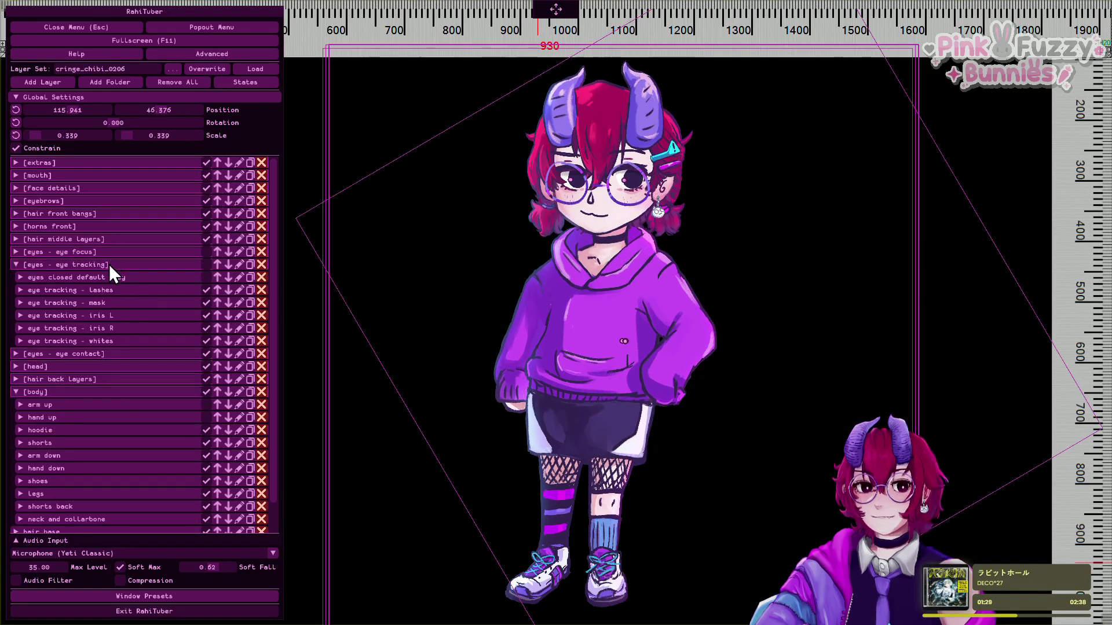
click(106, 265)
key(1)
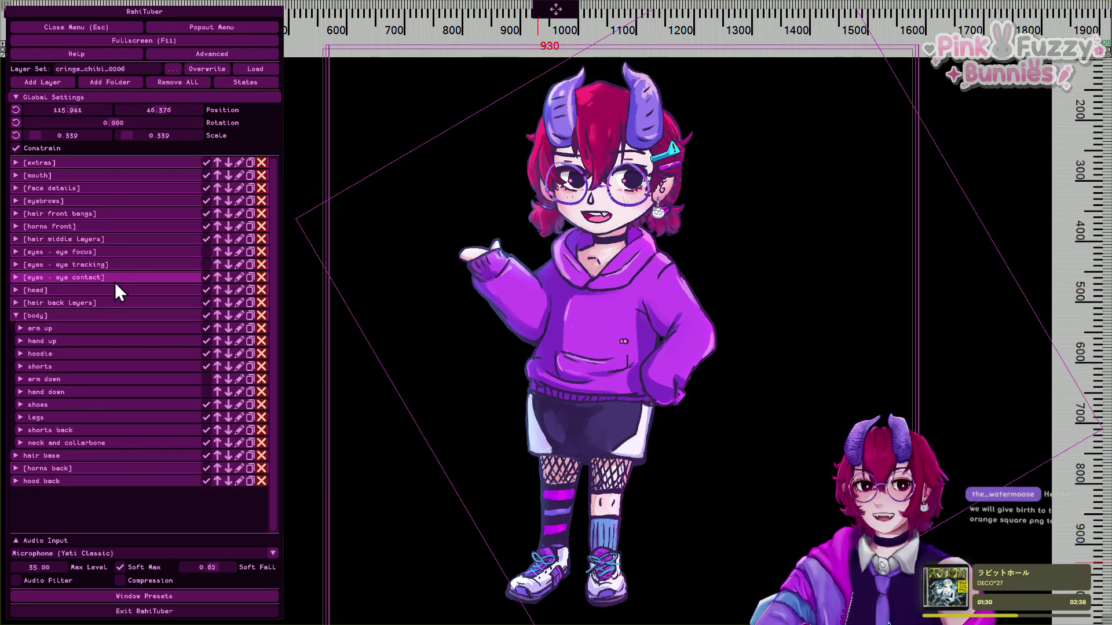
click(95, 317)
key(1)
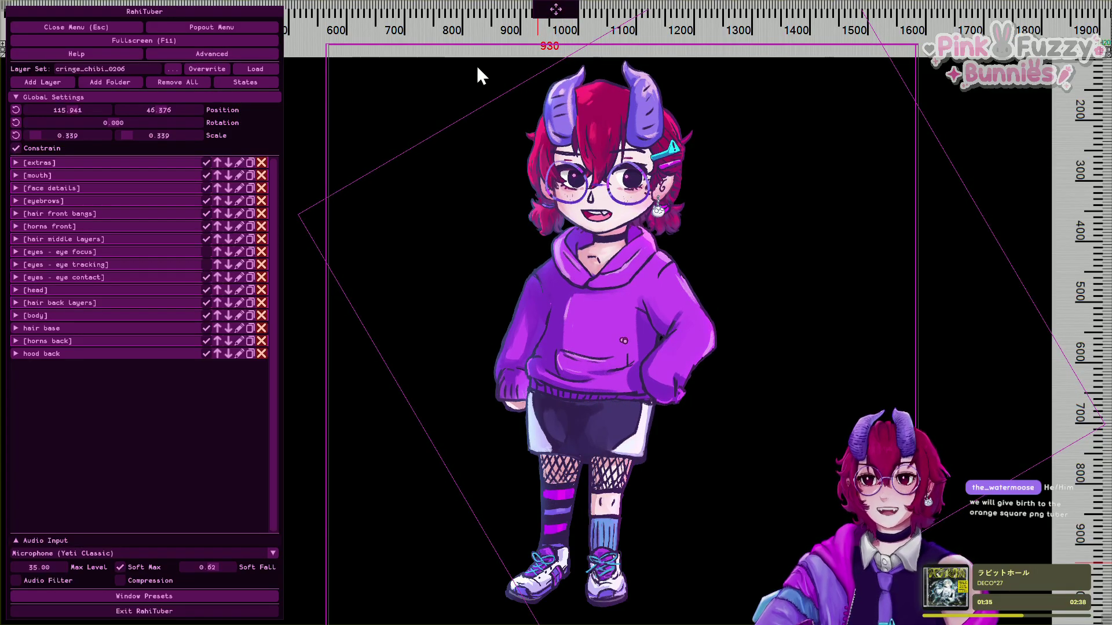
key(2)
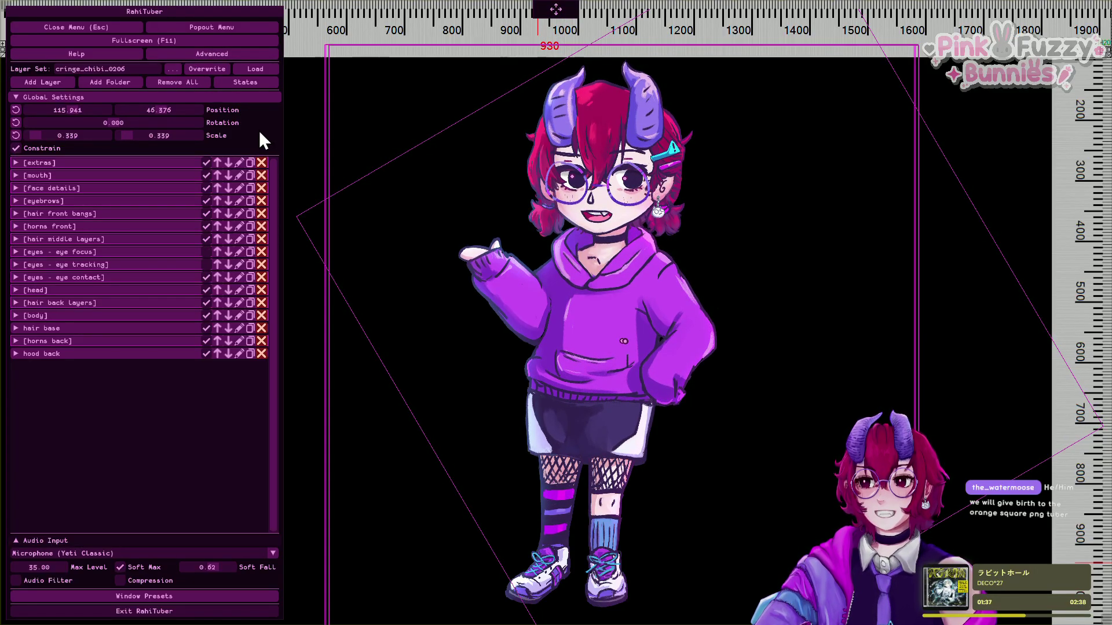
key(1)
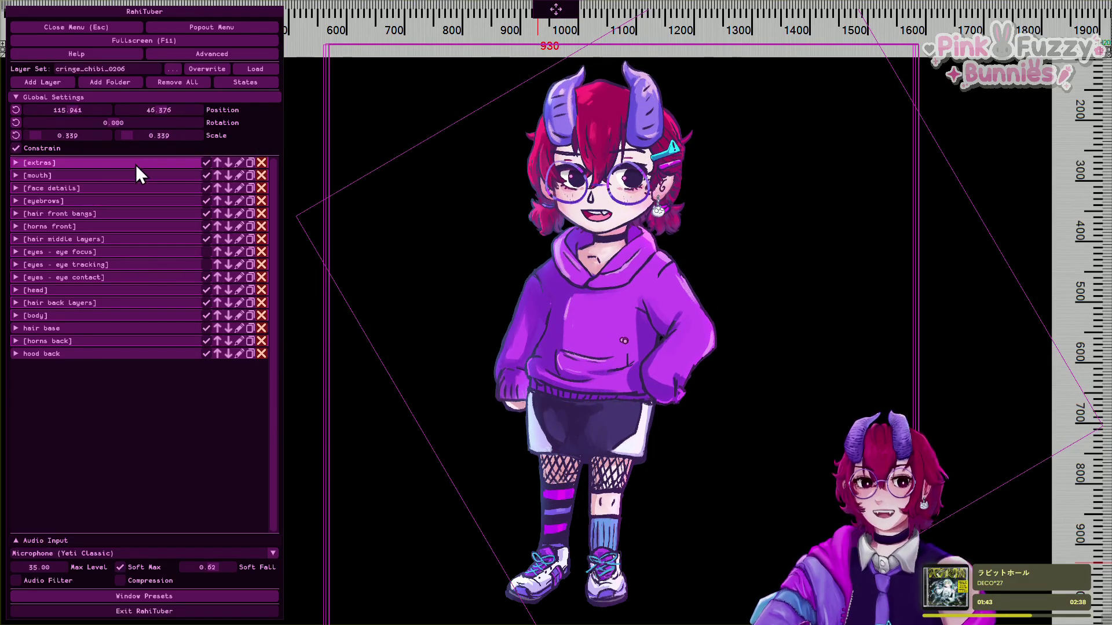
key(2)
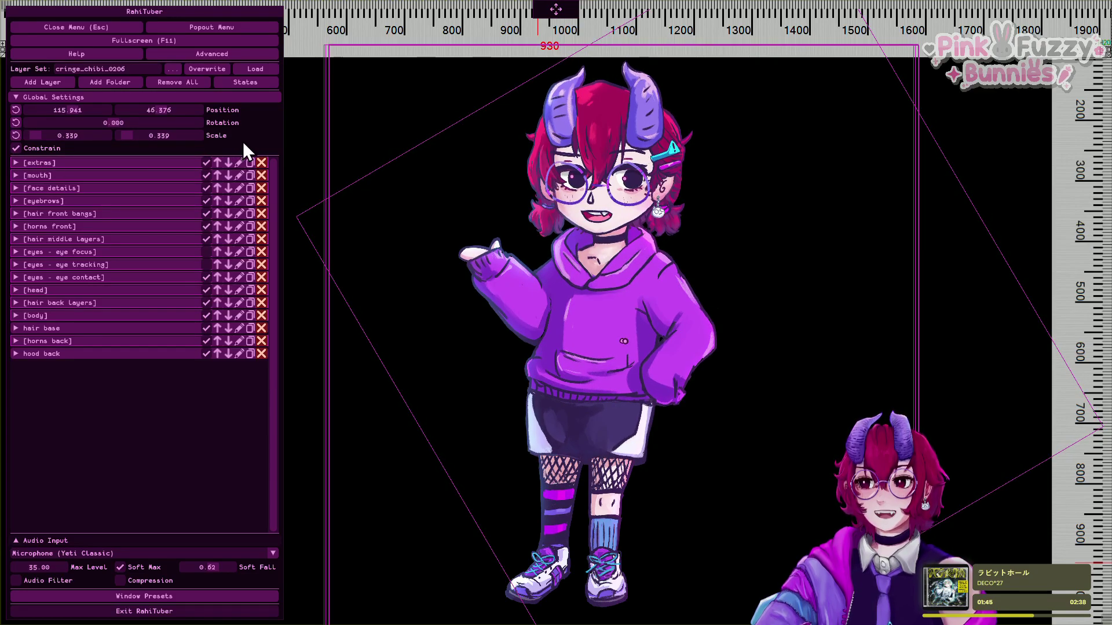
click(207, 96)
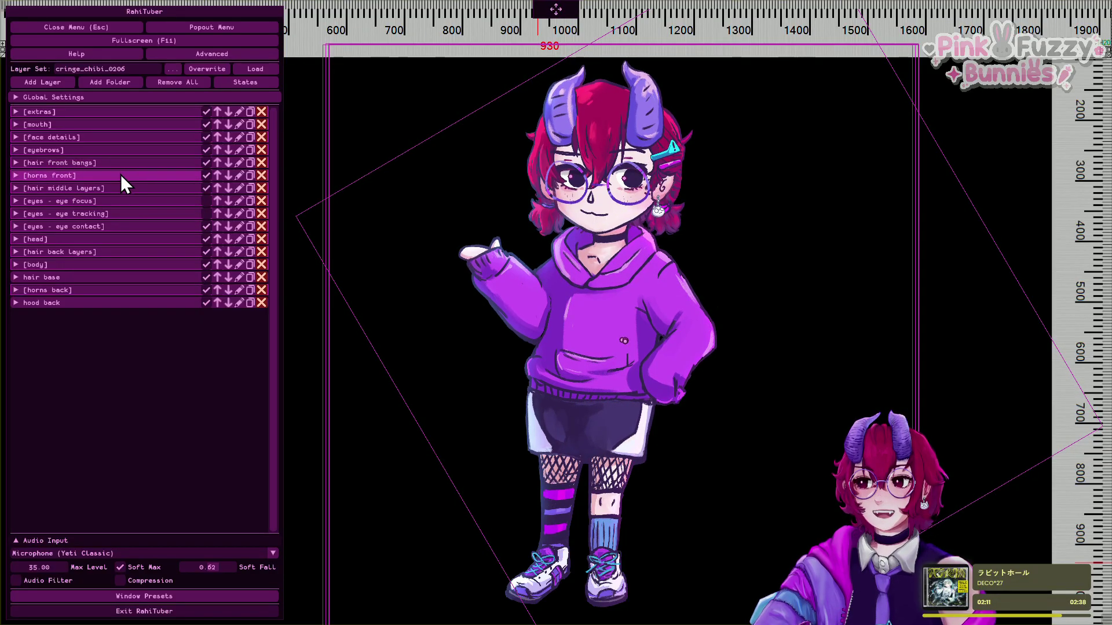
Load the layer set cringe_chibi_simple.xml from the rahituber-win folder.
click(176, 70)
scroll(89, 197, down, 5)
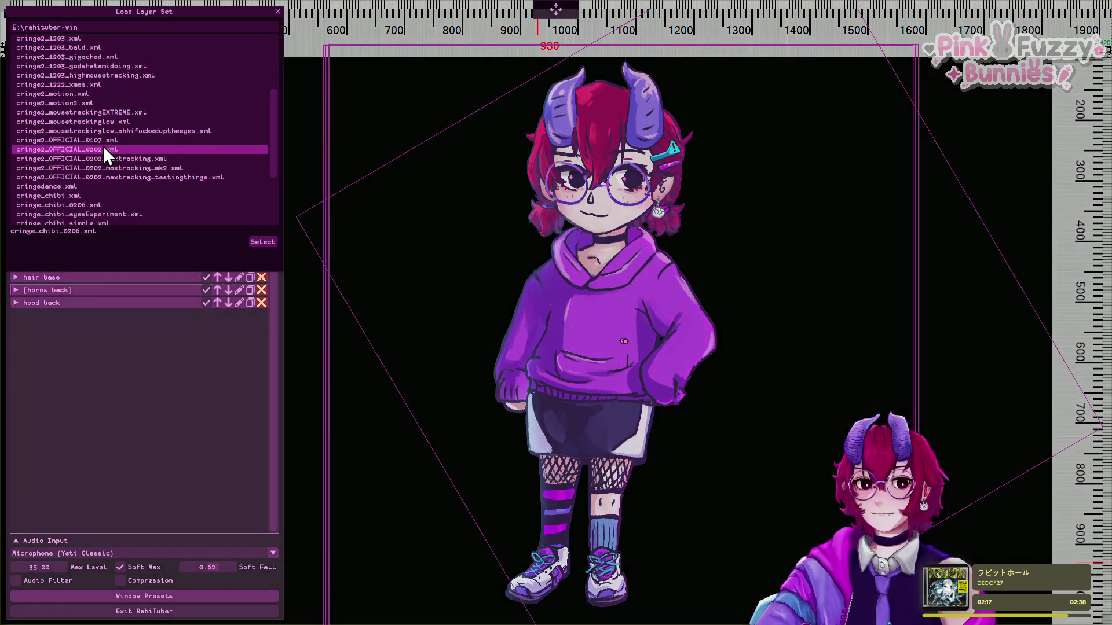
click(91, 186)
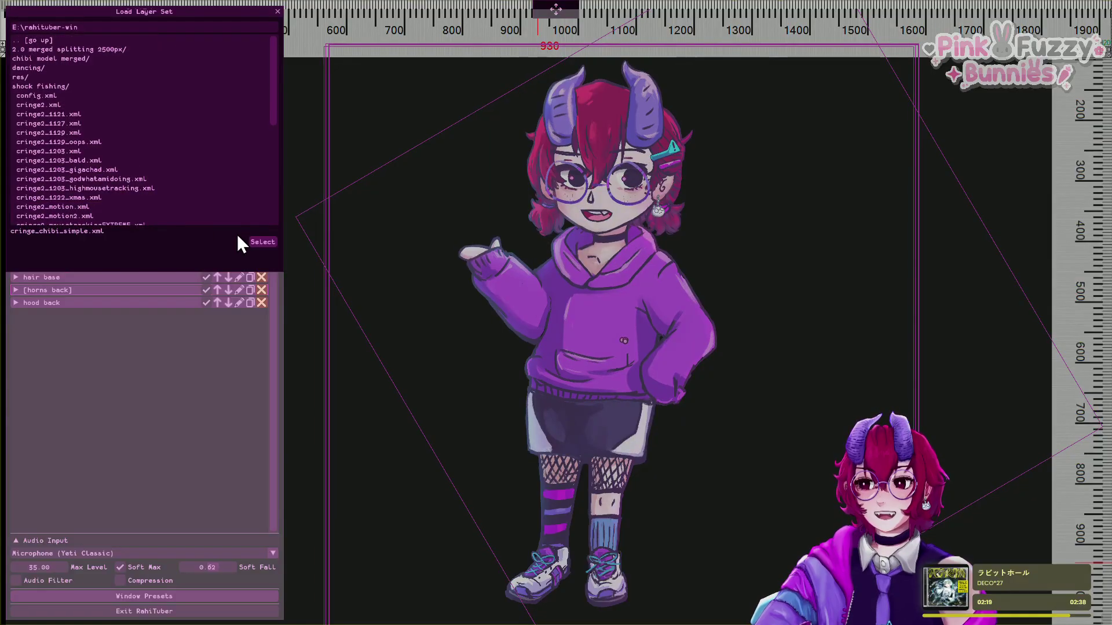
click(257, 241)
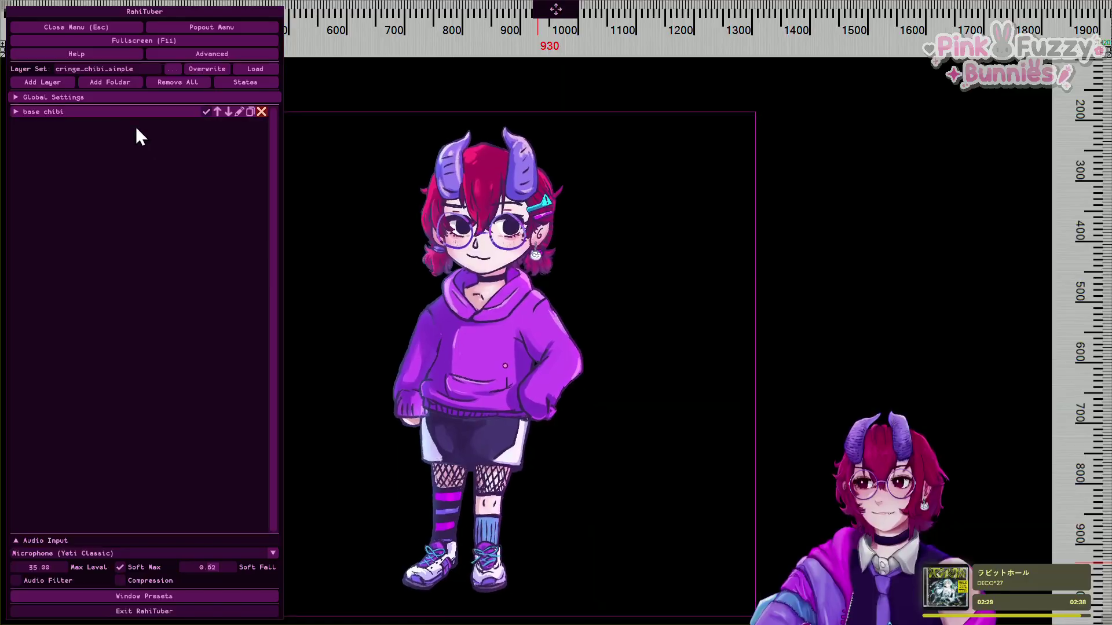
Try a constant rotation speed of 41.7 deg/s on the base chibi layer, and reset both the speed and the rotation.
click(119, 111)
click(100, 324)
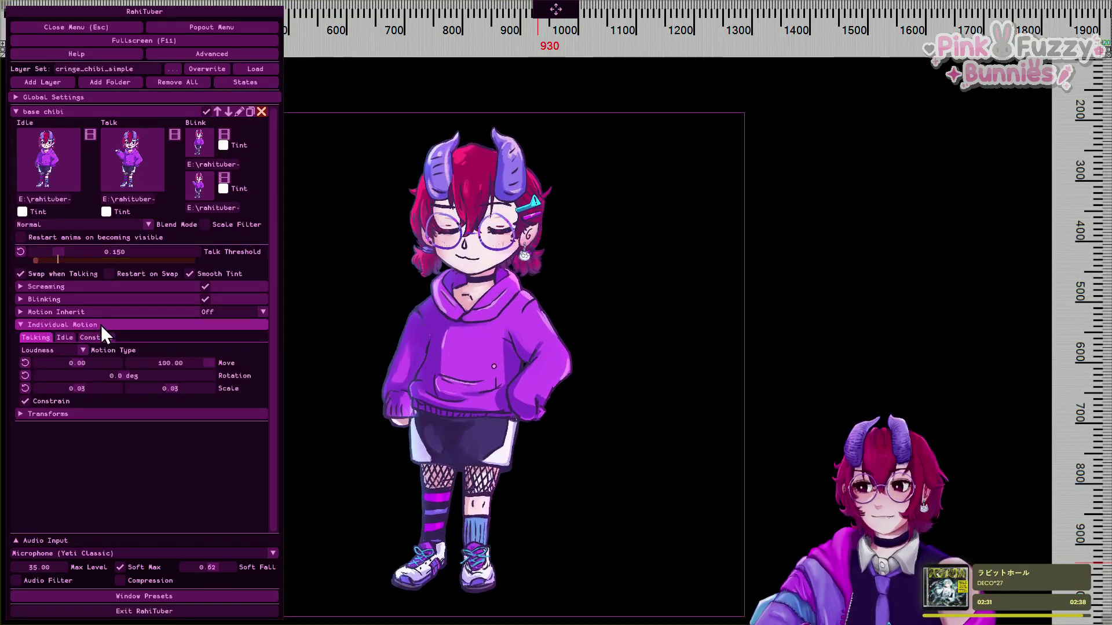
click(96, 337)
drag(91, 359, 249, 352)
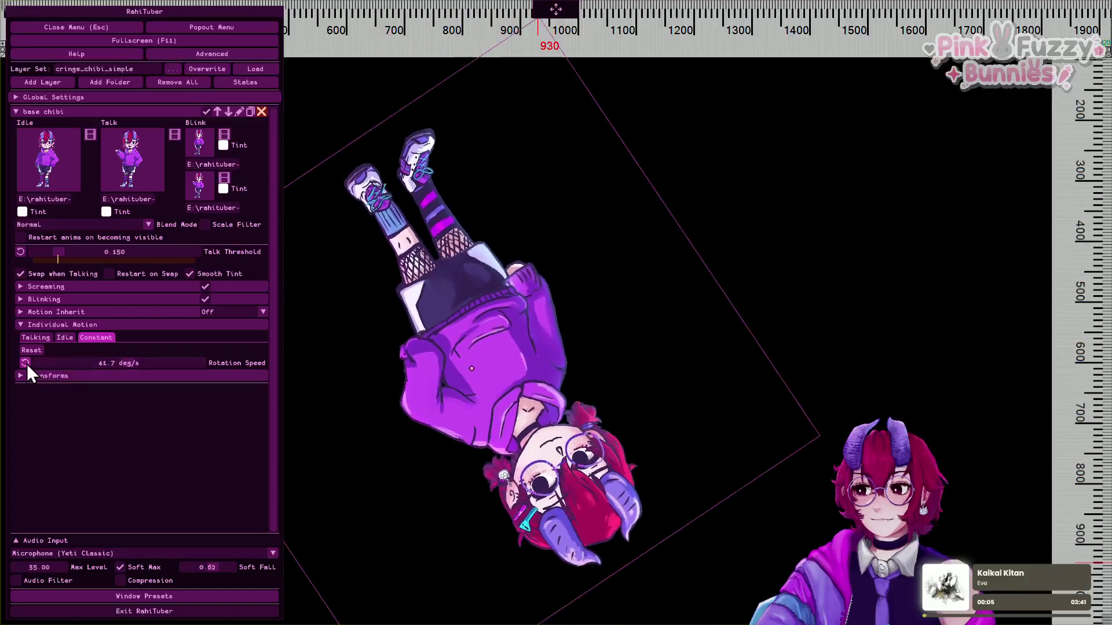
click(25, 363)
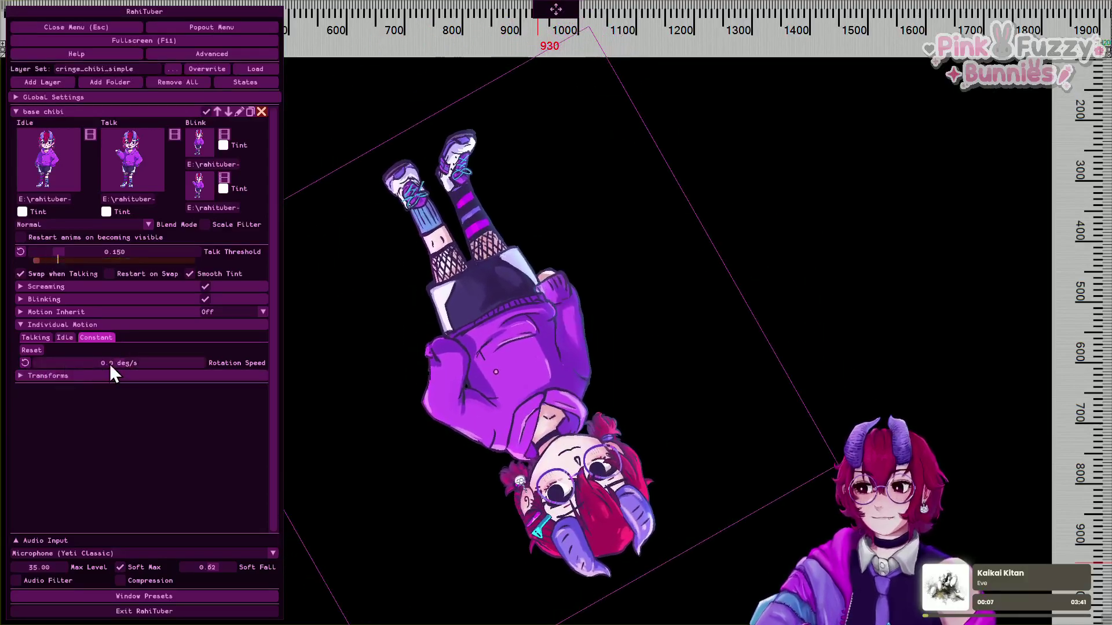
click(30, 351)
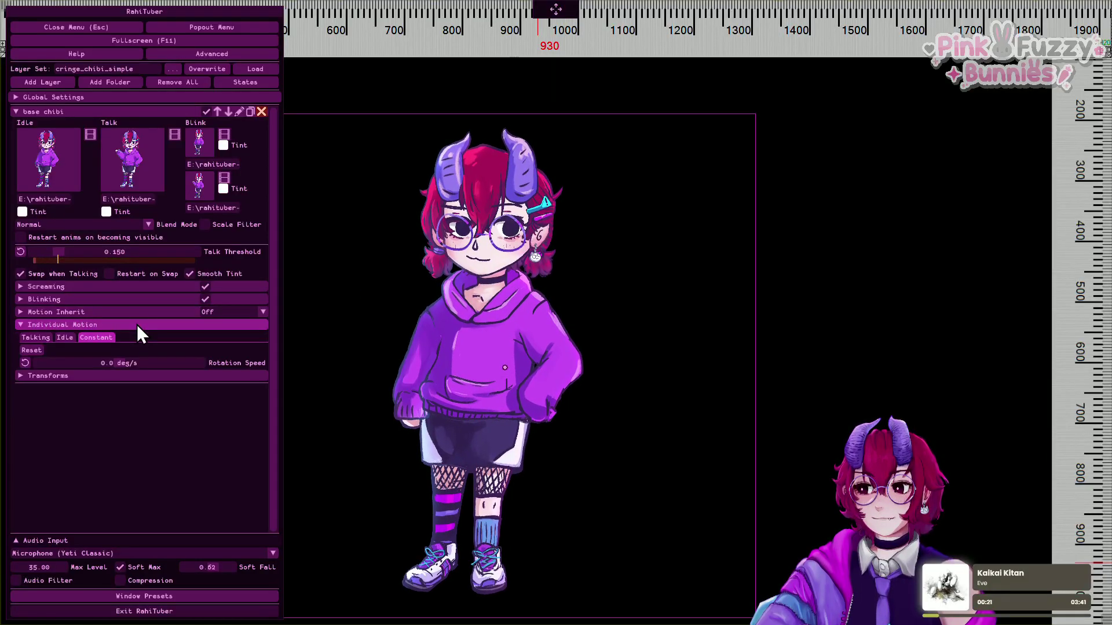
Set the base chibi layer's pivot point to 91.8 % horizontally and 100 % vertically in its transforms.
click(136, 325)
click(137, 335)
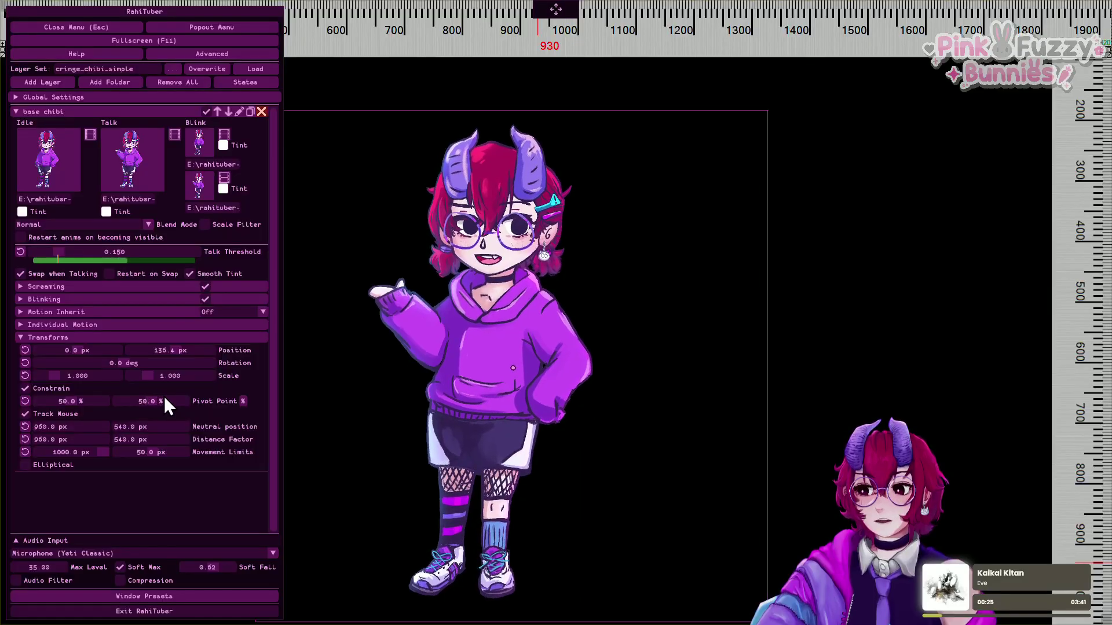
drag(153, 401, 192, 397)
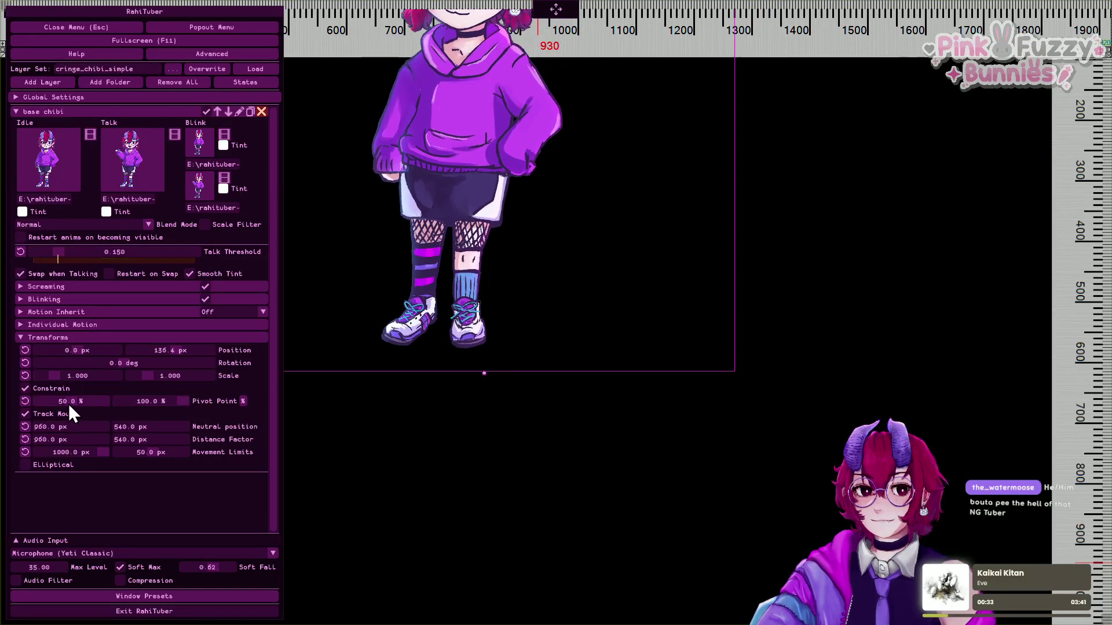
drag(69, 405, 94, 405)
Try moving the base chibi layer to 1000 px on both axes, and reset its position to 0 px.
drag(165, 354, 206, 352)
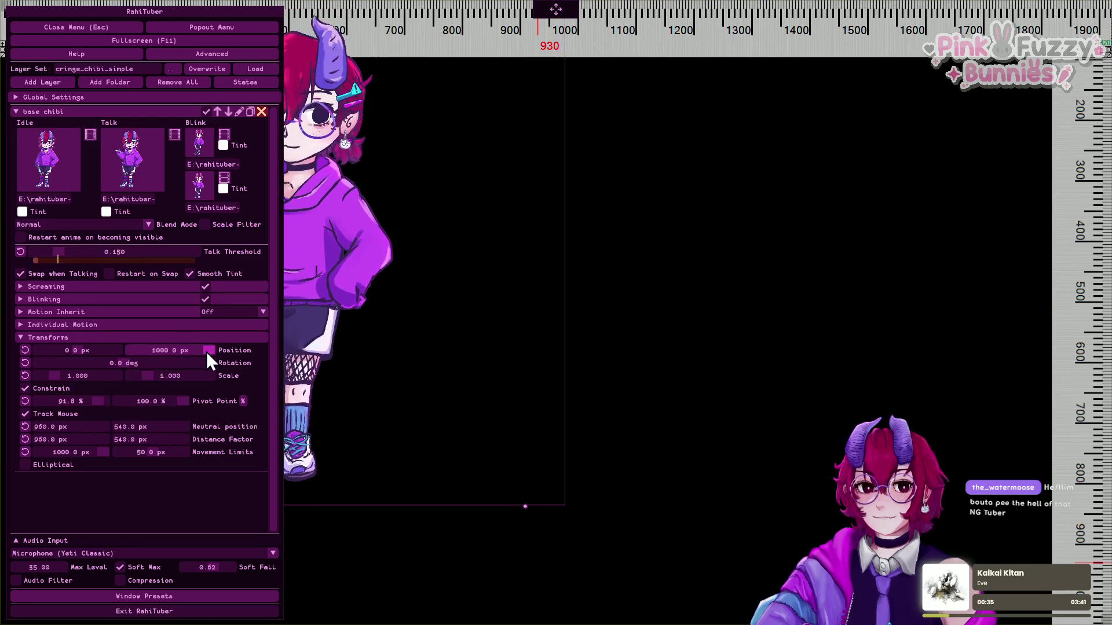
drag(85, 350, 129, 355)
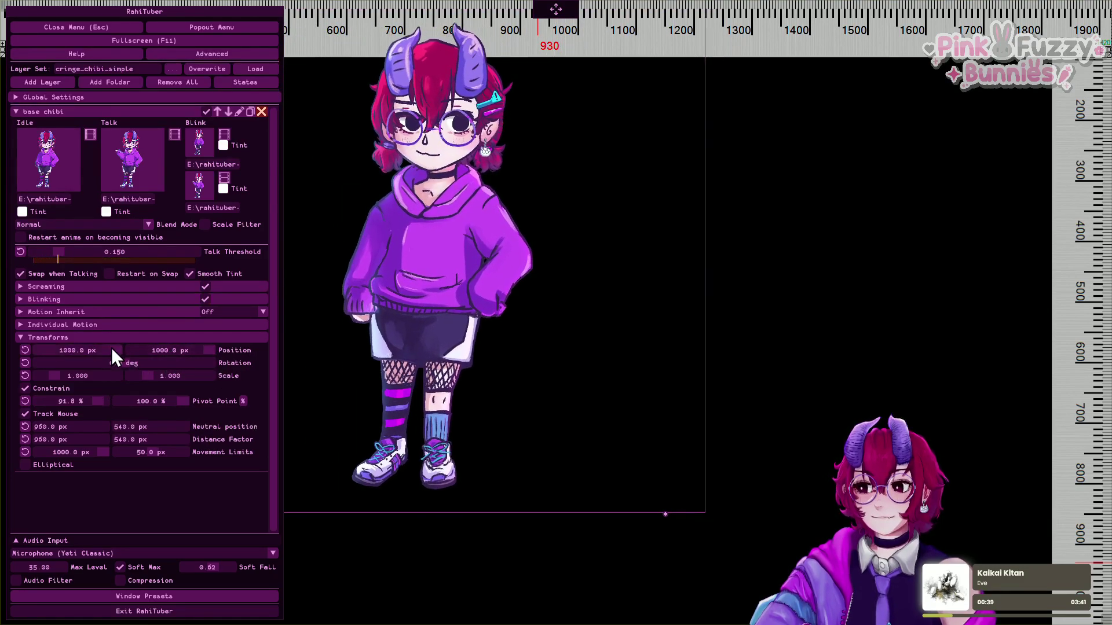
click(25, 350)
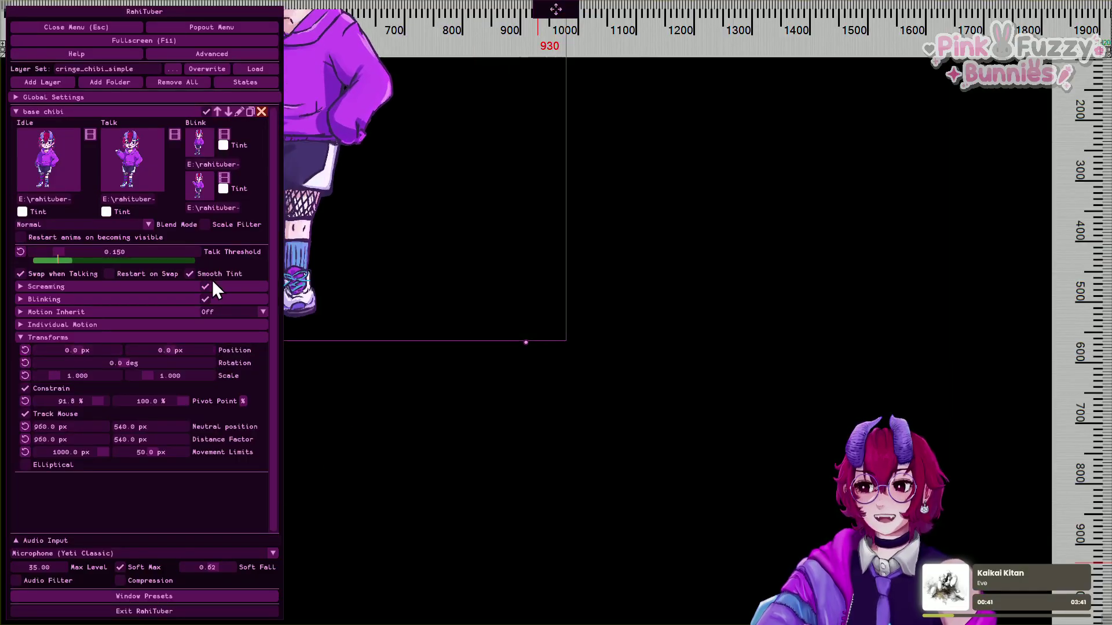
Set the model's global position to about 484.28 horizontally and 565.663 vertically.
click(115, 98)
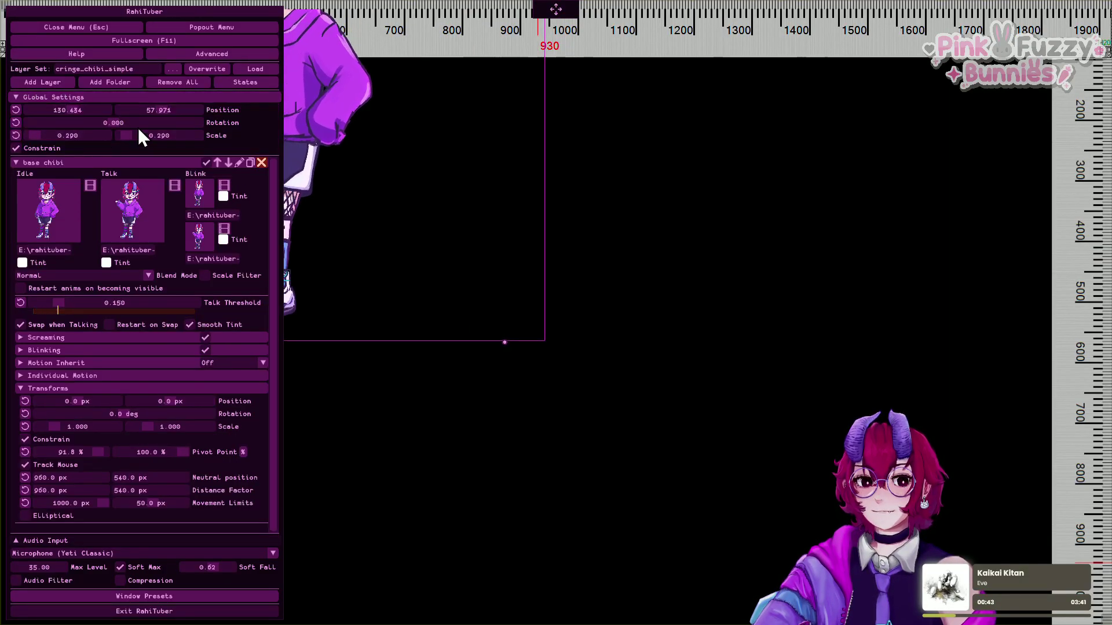
drag(181, 112, 181, 116)
drag(92, 110, 91, 110)
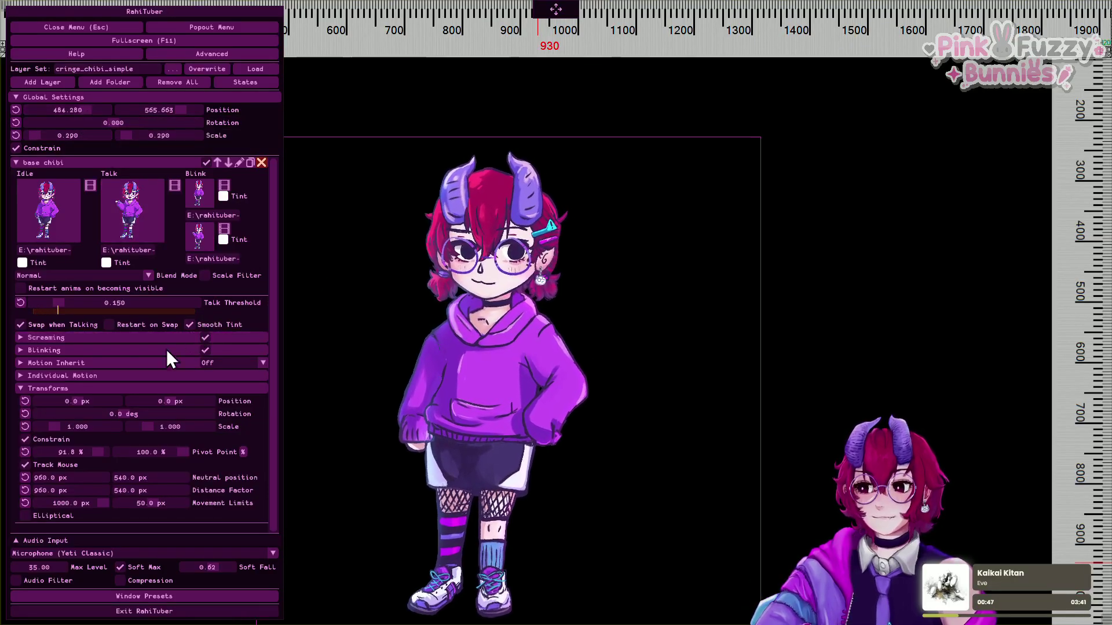
Try constant rotation speeds between 360 deg/s and -80.9 deg/s on the base chibi layer, and reset its constant motion.
click(126, 389)
click(125, 376)
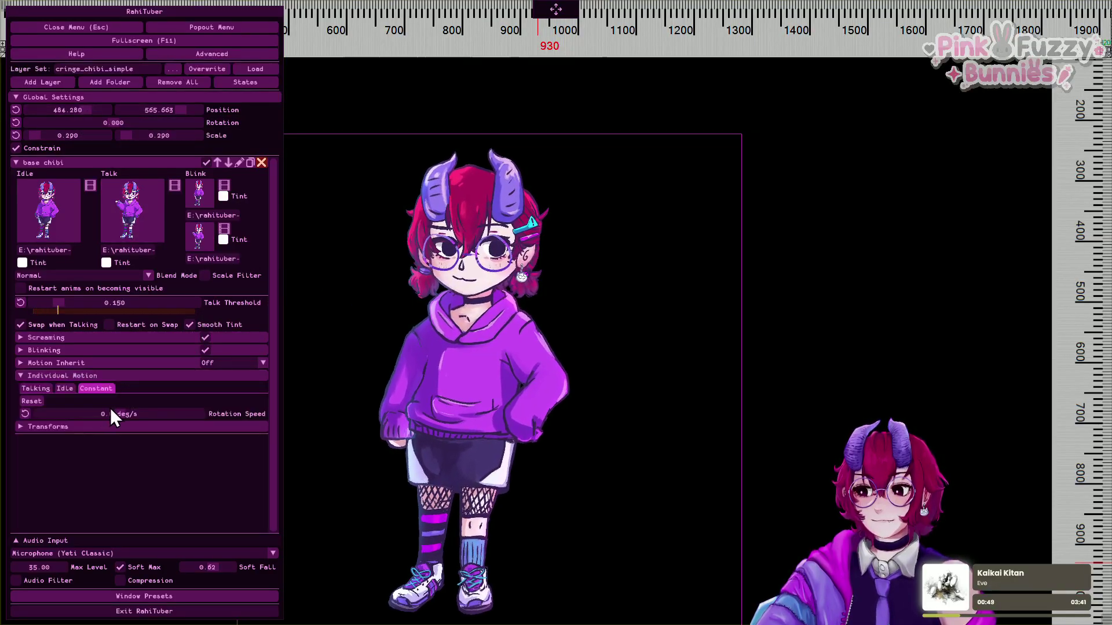
drag(111, 413, 206, 416)
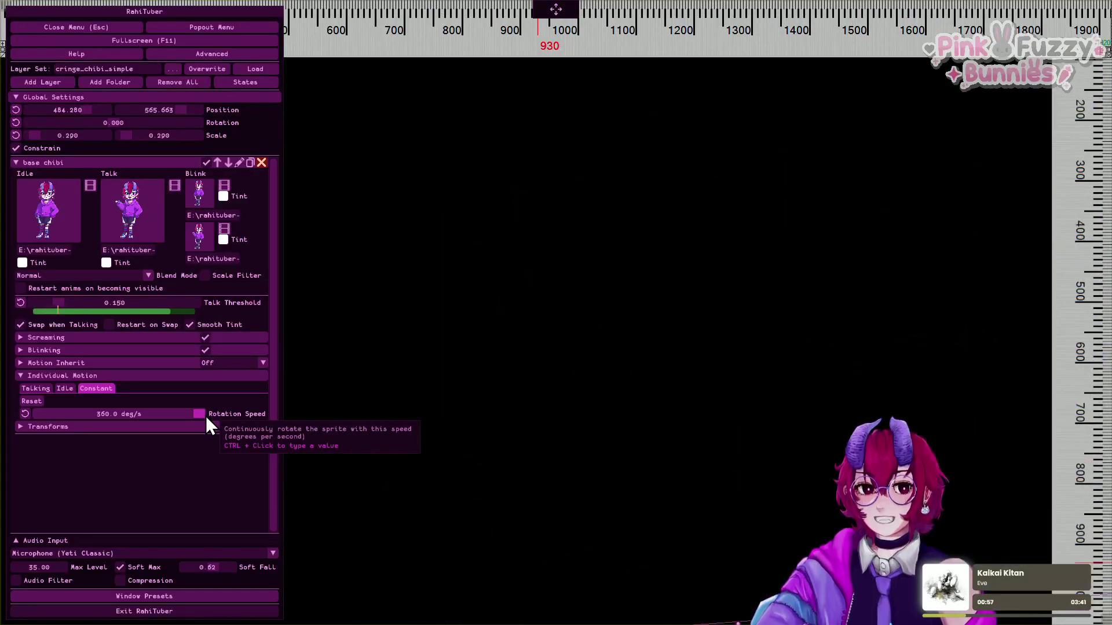
drag(206, 416, 109, 418)
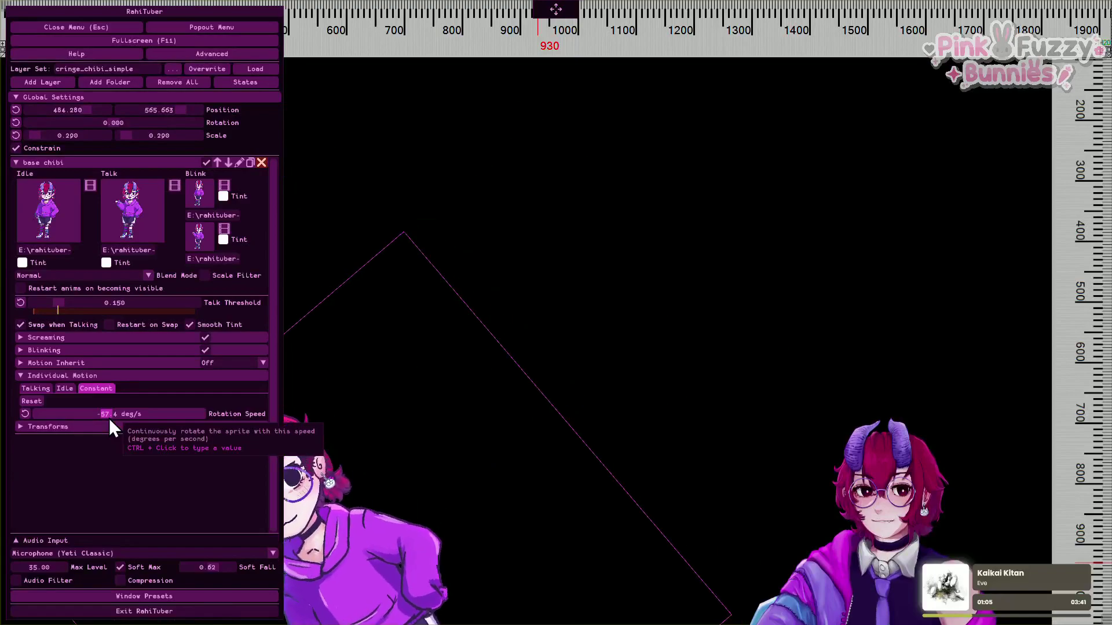
drag(109, 418, 113, 418)
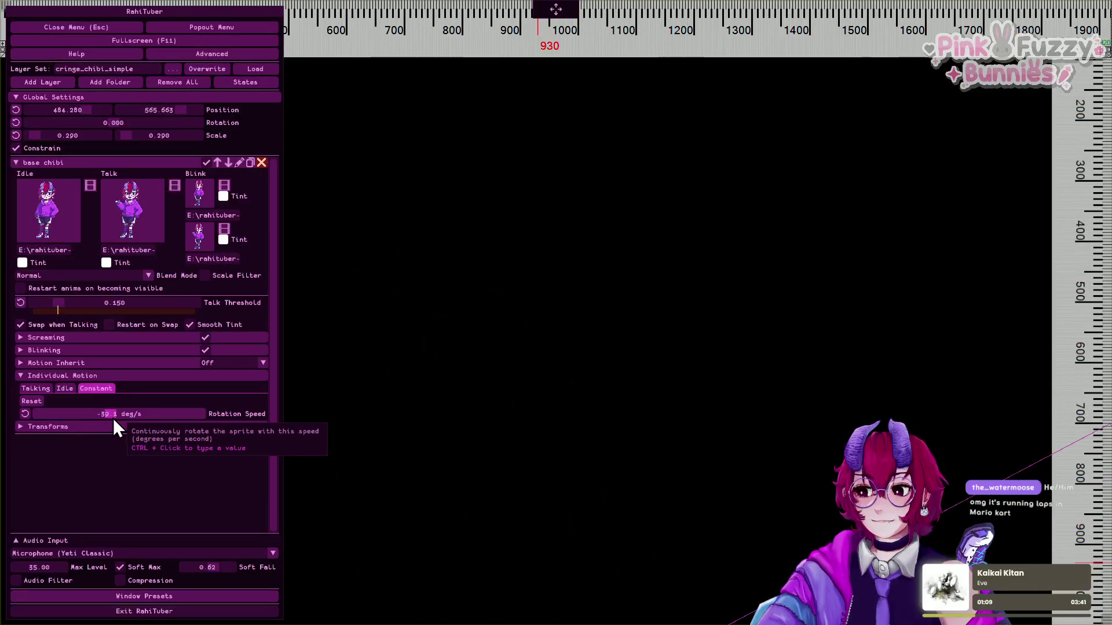
drag(113, 418, 103, 420)
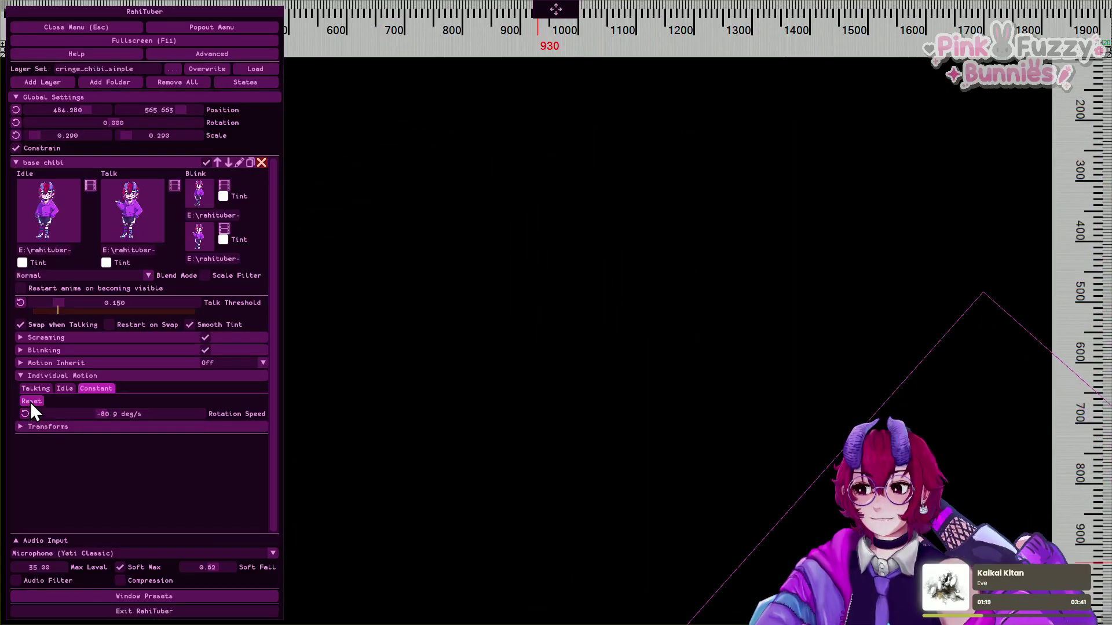
click(29, 401)
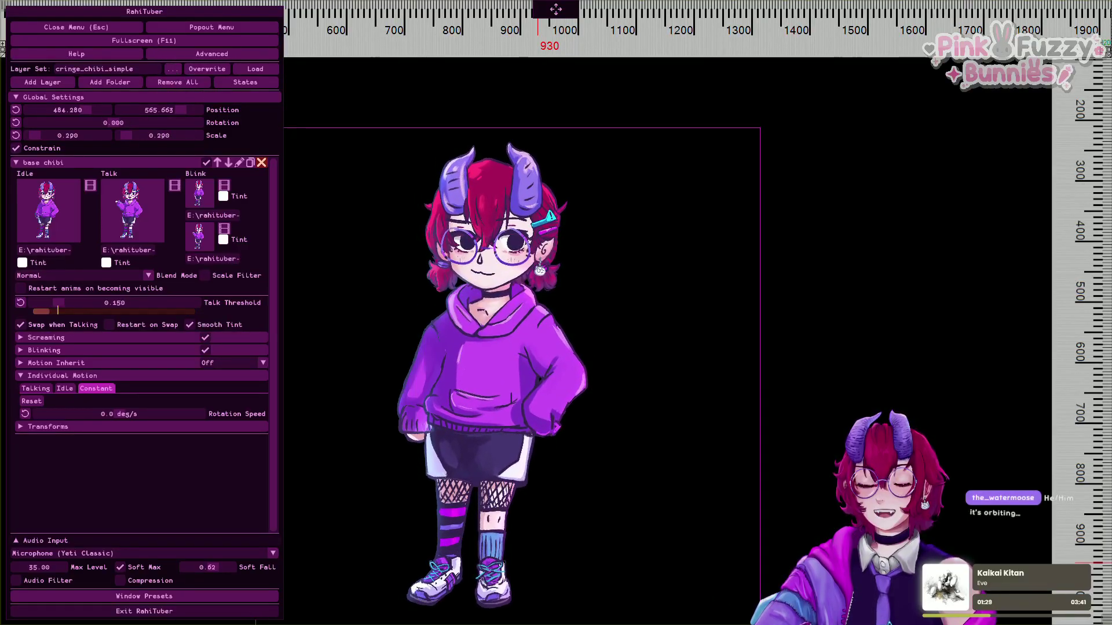
Load the layer set cringe_chibi_eyesExperiment.xml from the rahituber-win folder.
click(255, 69)
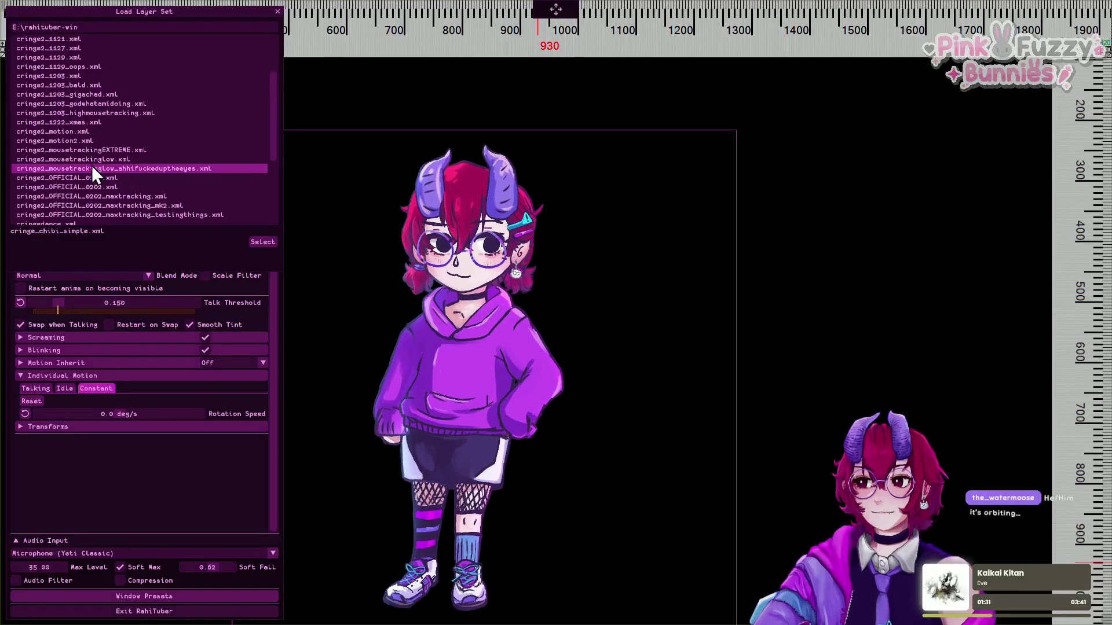
scroll(92, 168, down, 3)
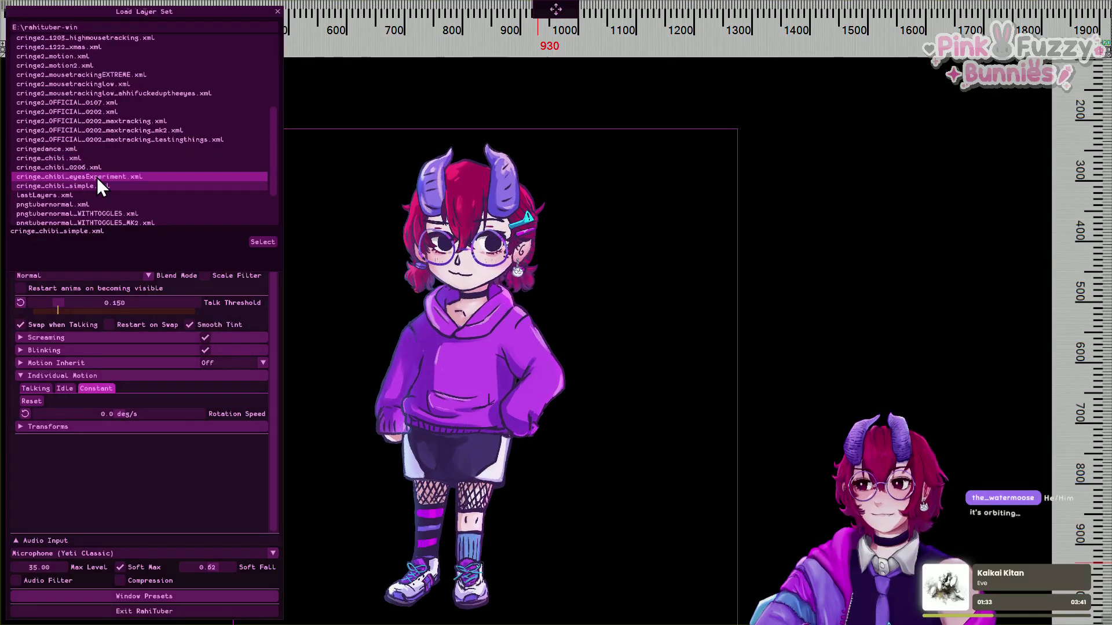
click(96, 179)
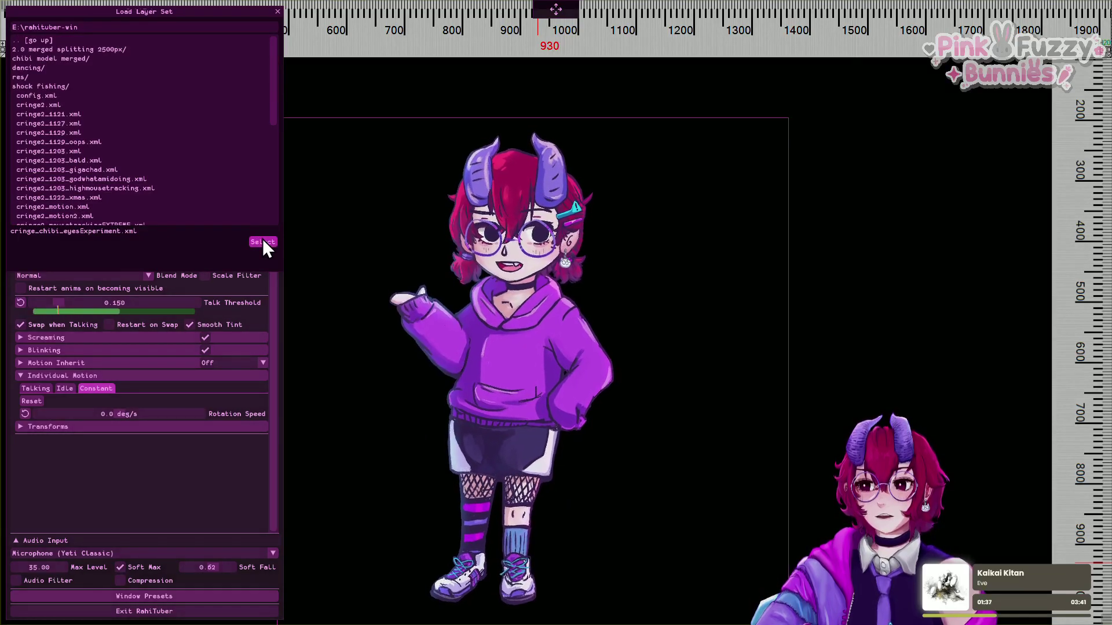
click(264, 242)
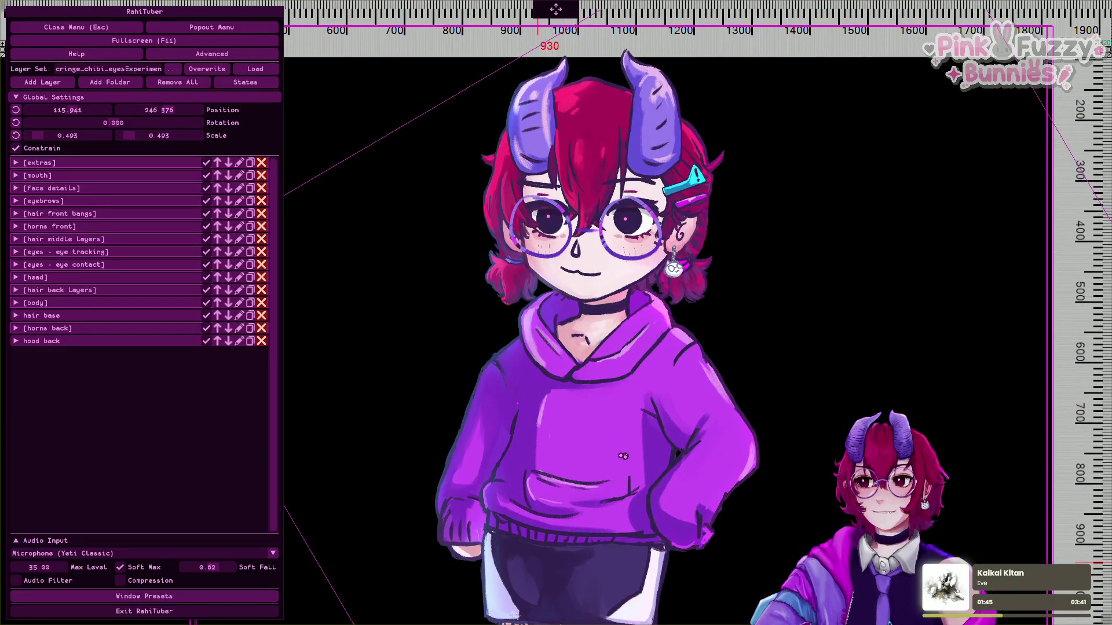
Load the layer set cringe2_1129_oops.xml, and hide the menu to view the model before showing it again.
click(172, 69)
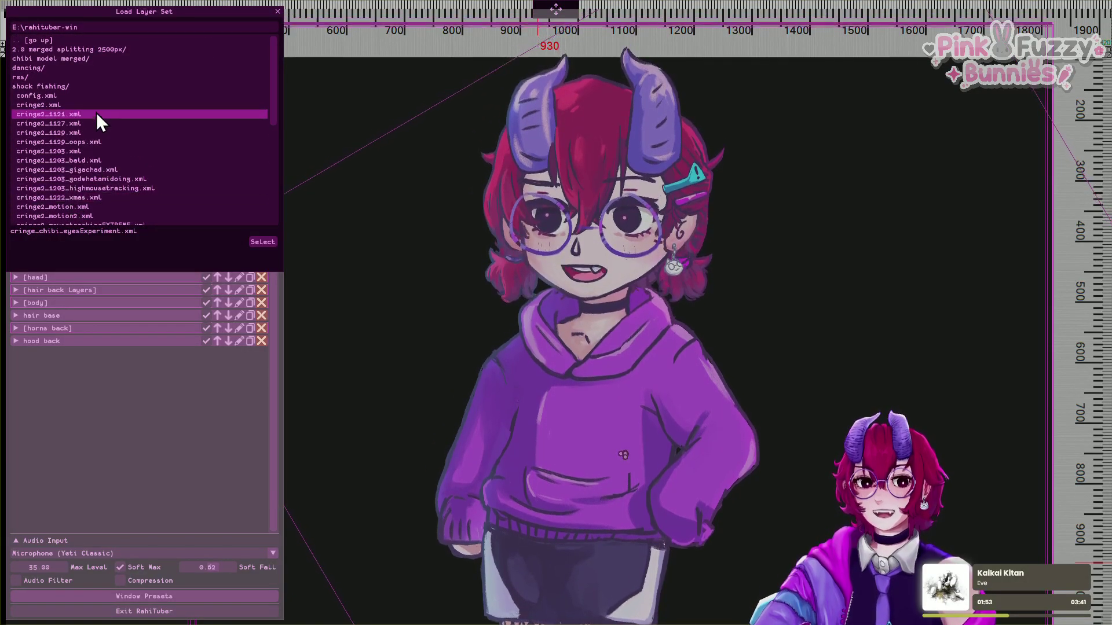
scroll(96, 116, down, 3)
scroll(76, 134, up, 3)
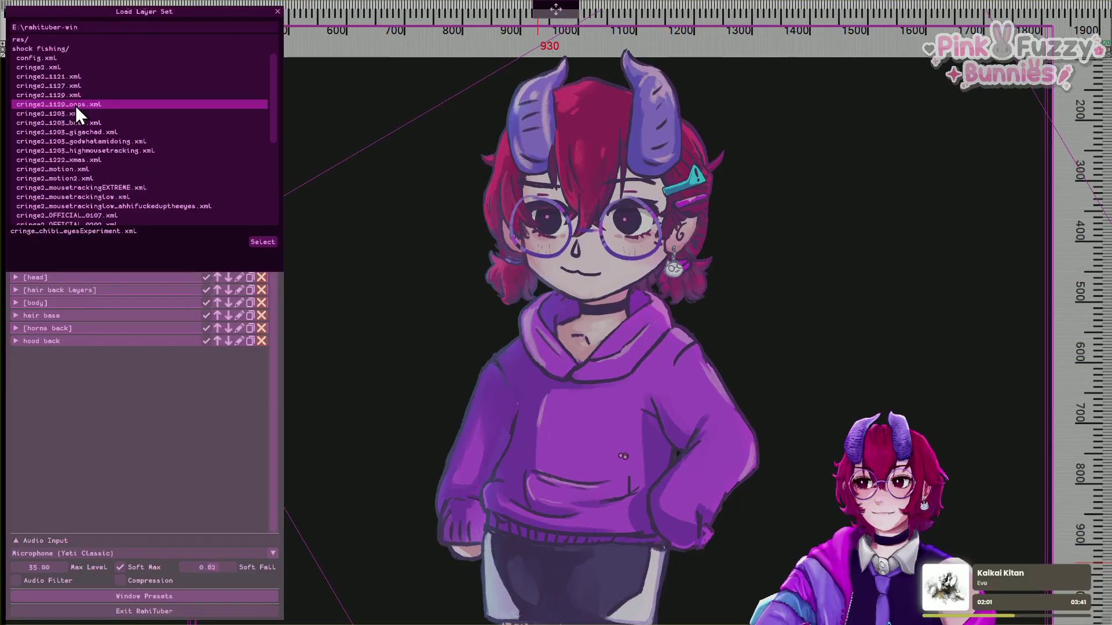
click(75, 105)
scroll(145, 156, up, 2)
click(253, 241)
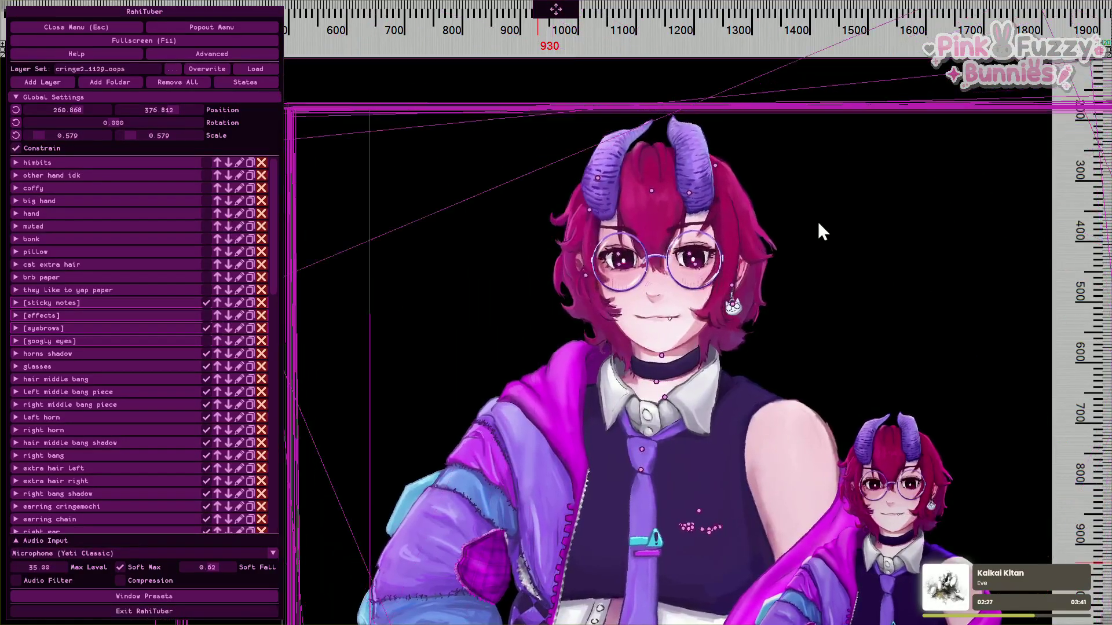
key(Escape)
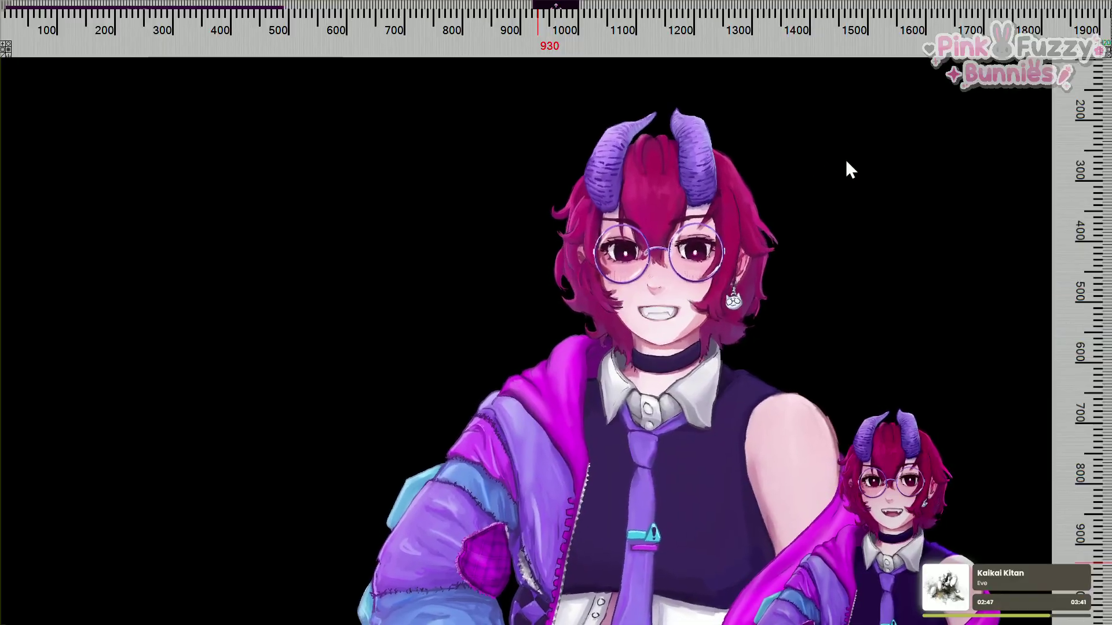
key(Escape)
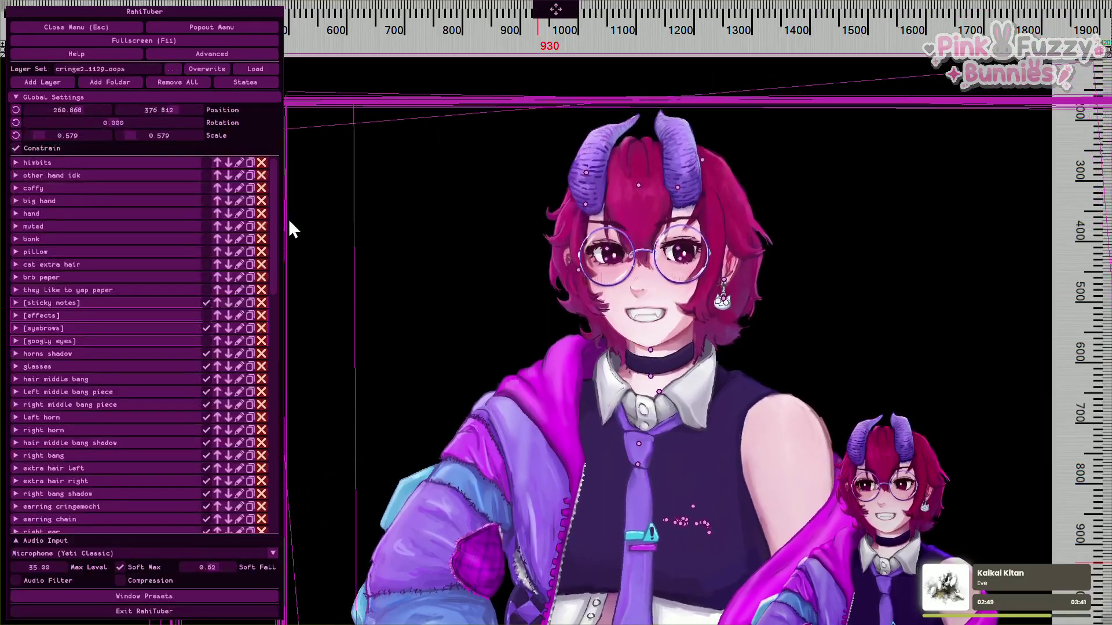
Set the mouse-tracking movement limits of the shorts layer to 14 px on both axes in its transforms.
scroll(130, 284, down, 10)
scroll(128, 283, down, 5)
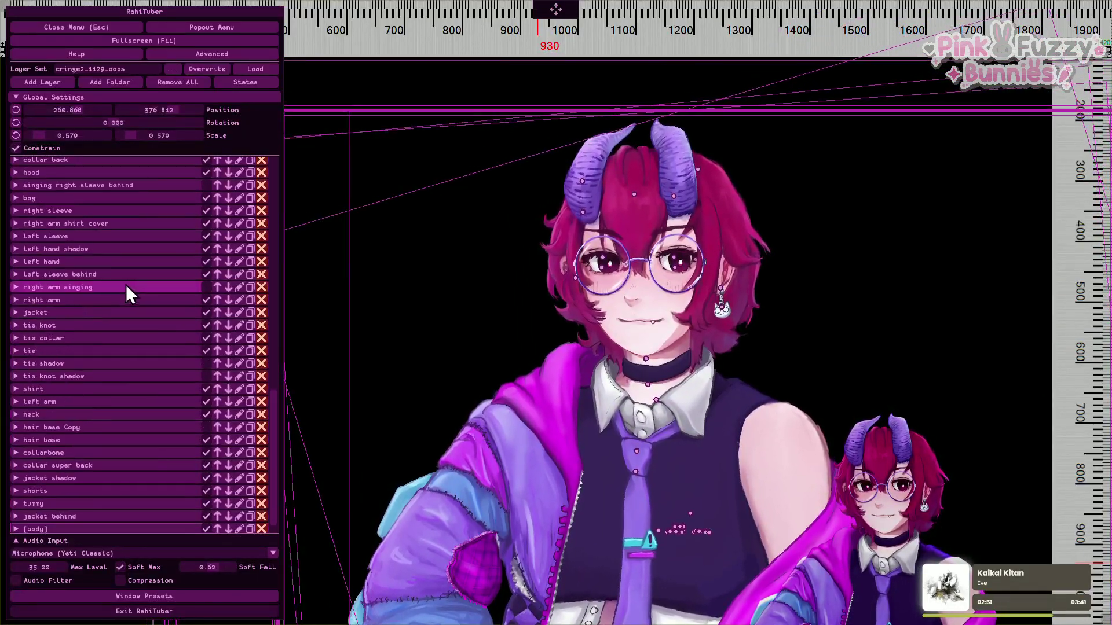
scroll(79, 409, down, 5)
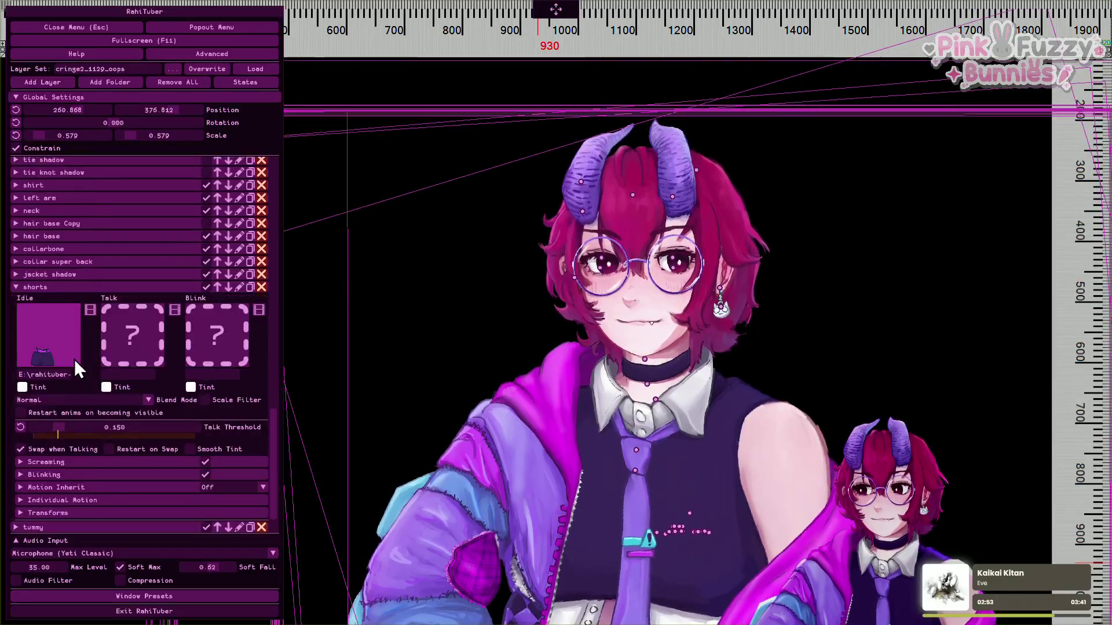
scroll(62, 455, down, 3)
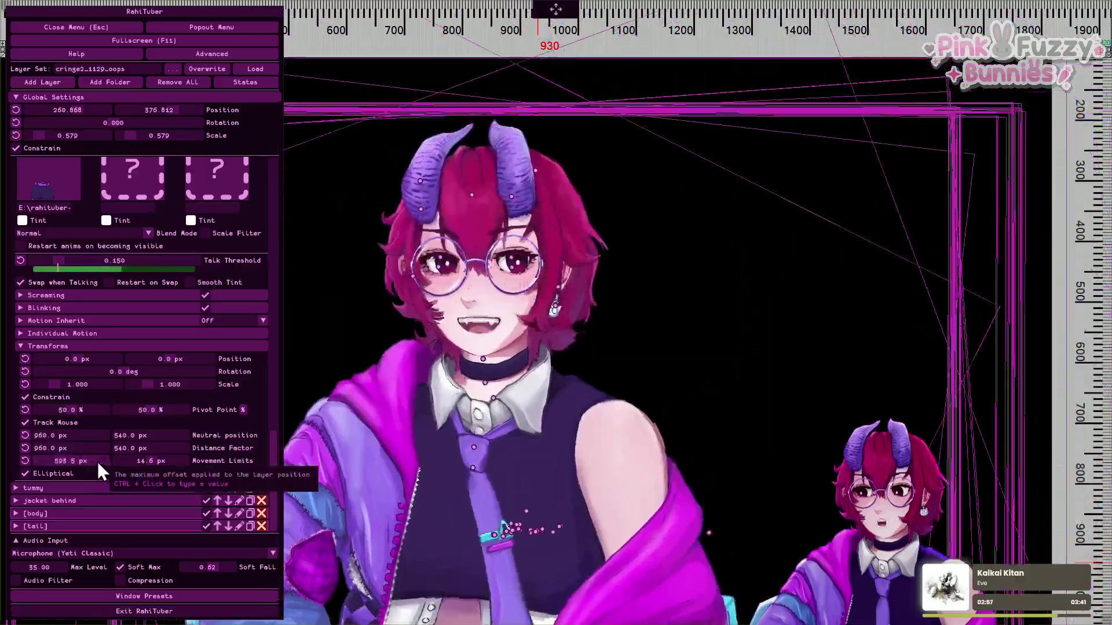
drag(151, 462, 160, 461)
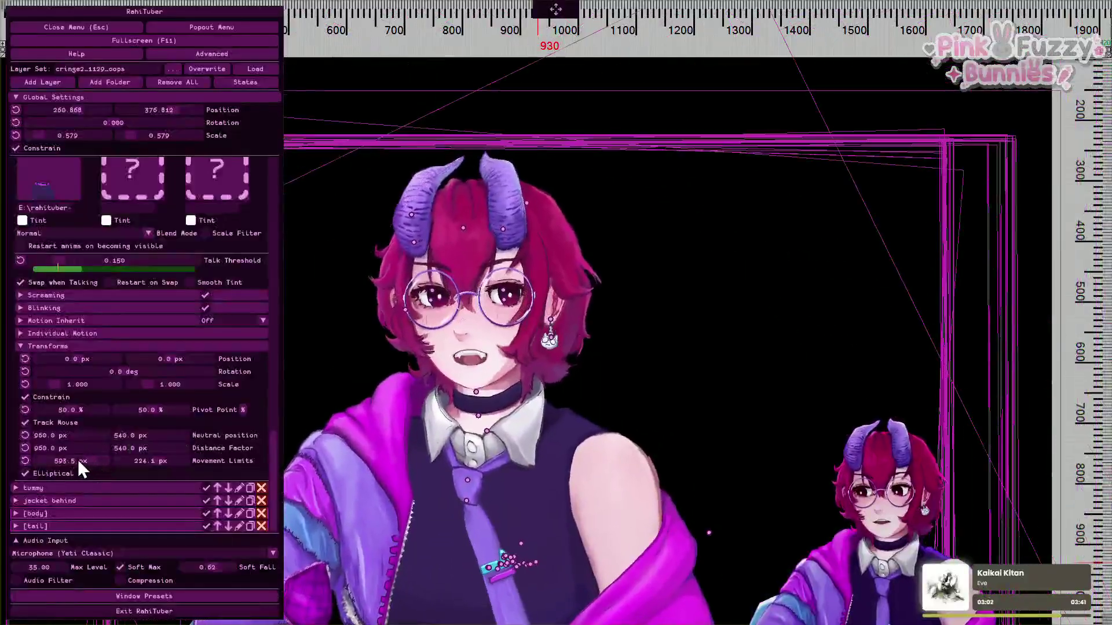
double_click(76, 460)
text(14)
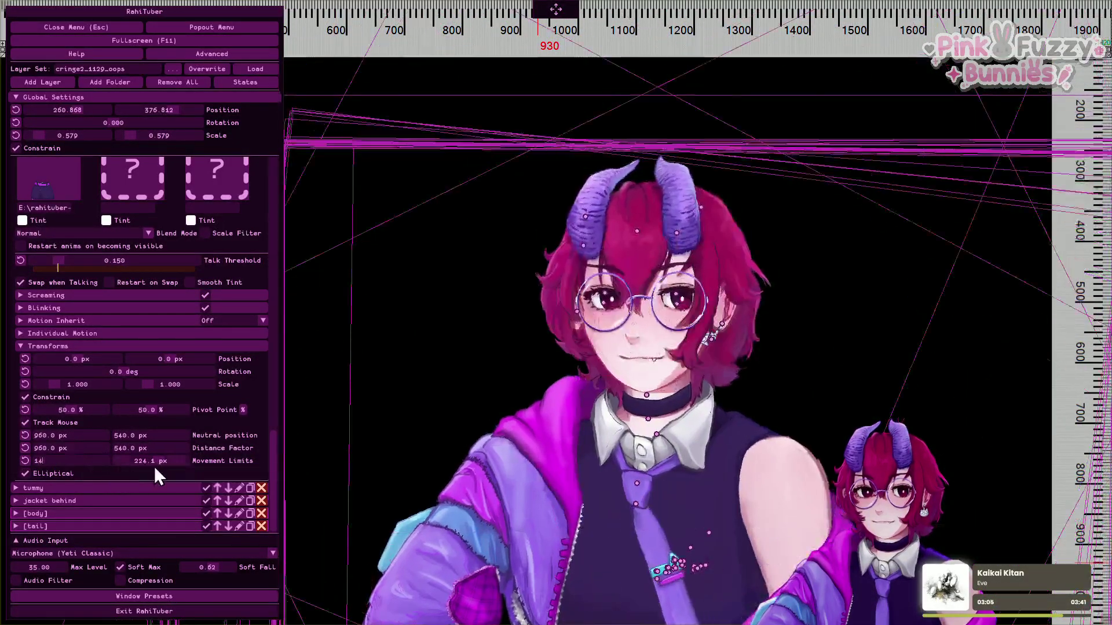
double_click(153, 462)
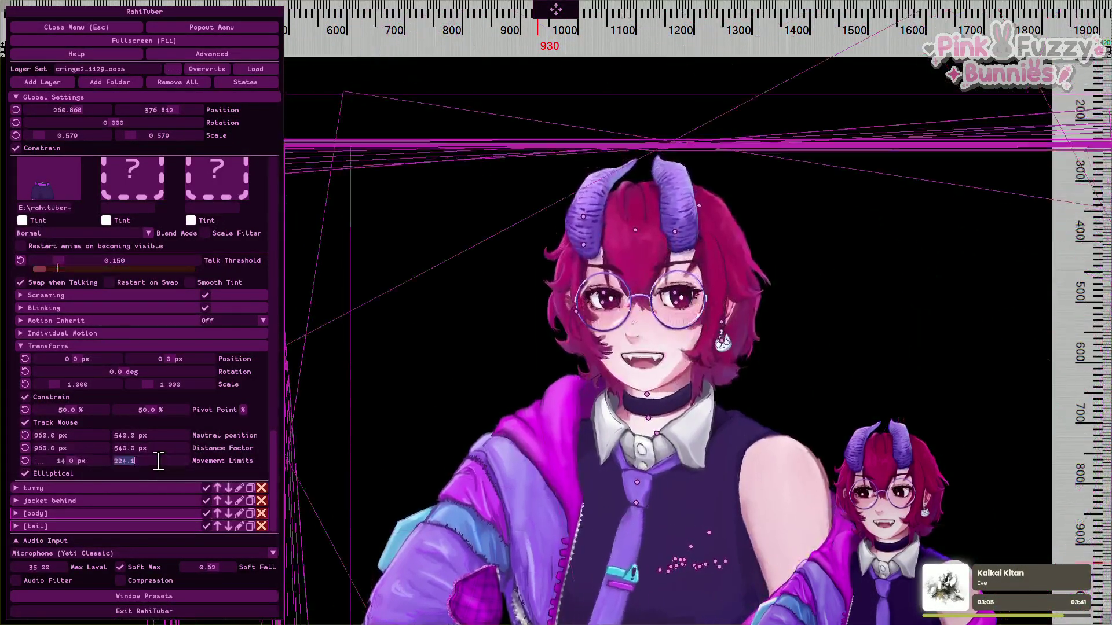
text(14)
key(Return)
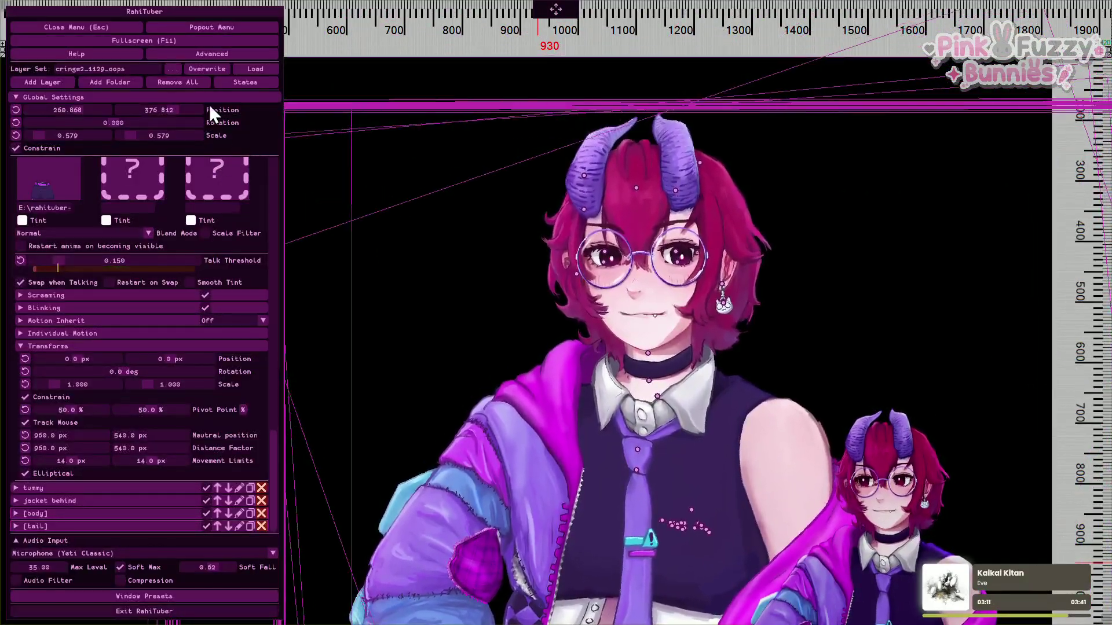
Load the layer set cringe2_1203_gigachad.xml from the rahituber-win folder.
click(172, 69)
scroll(121, 168, down, 1)
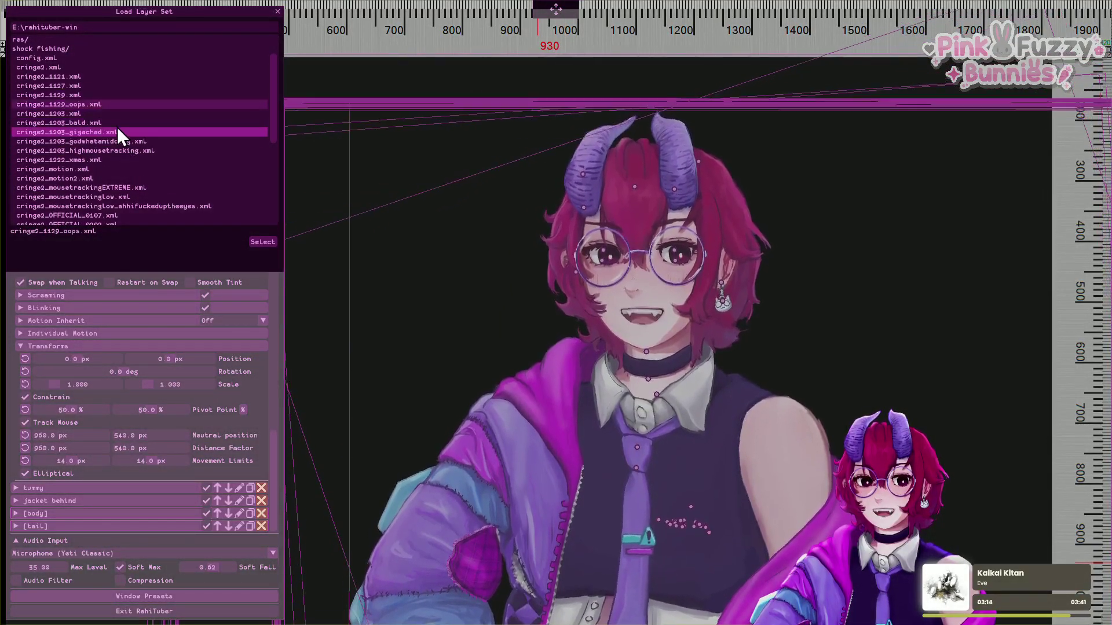
scroll(89, 110, down, 1)
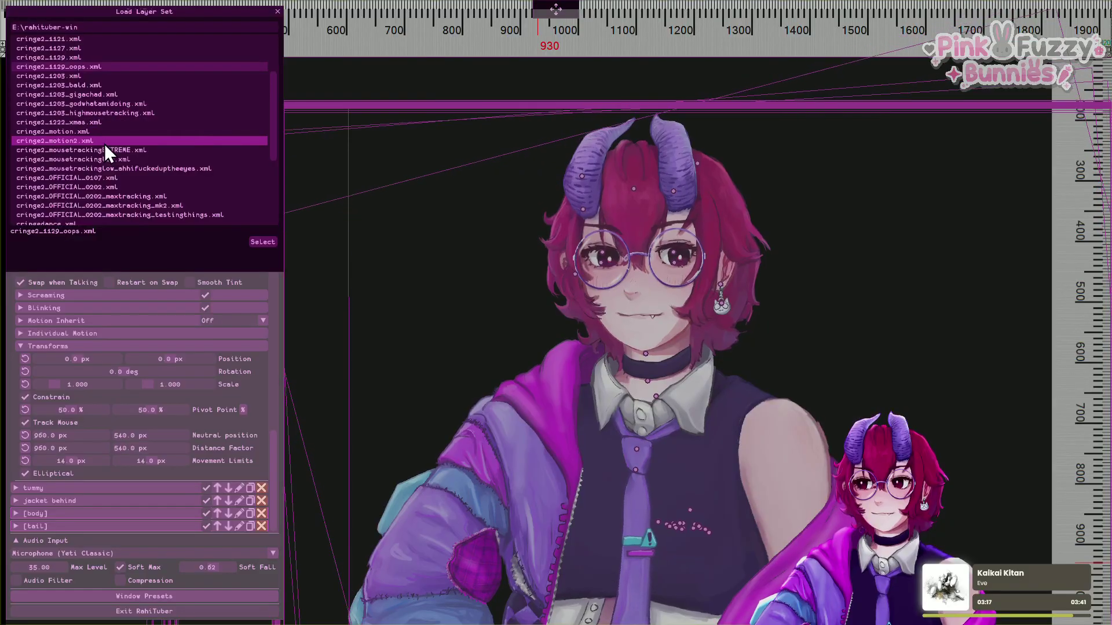
scroll(106, 139, up, 1)
click(101, 132)
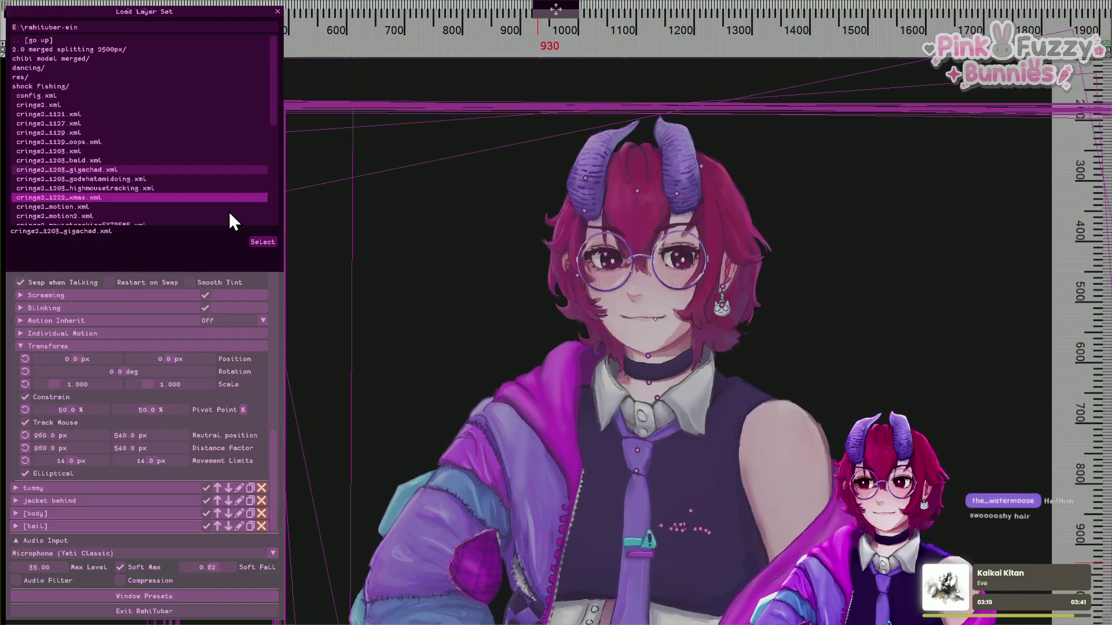
click(258, 243)
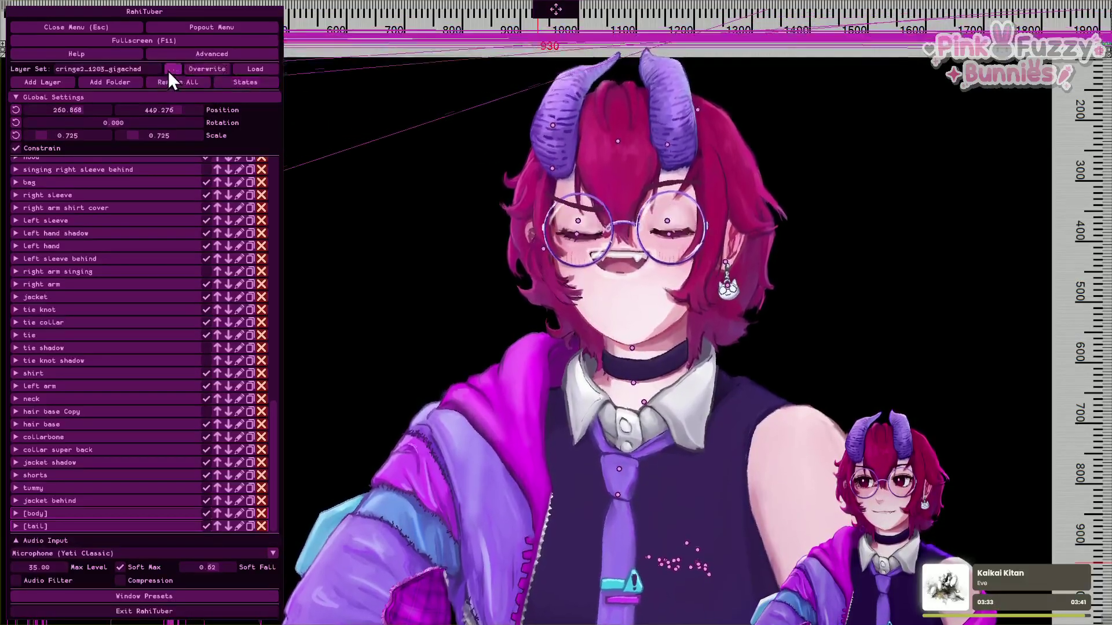
Load the layer set cringe2_1203_godwhatamidoing.xml from the rahituber-win folder.
click(173, 69)
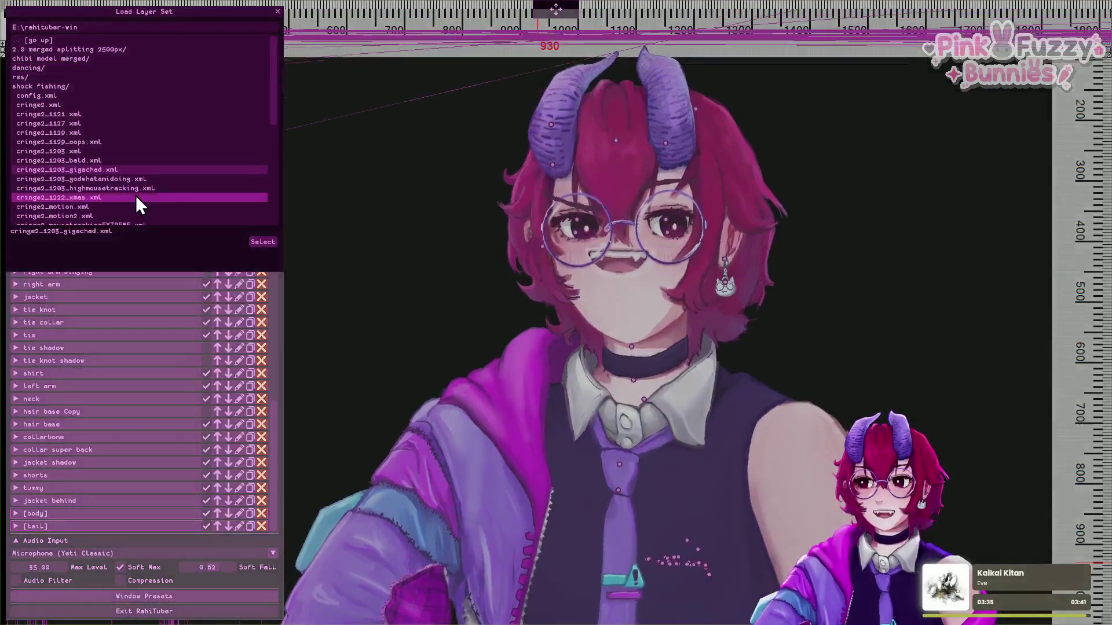
scroll(128, 191, down, 1)
click(124, 144)
scroll(123, 145, up, 1)
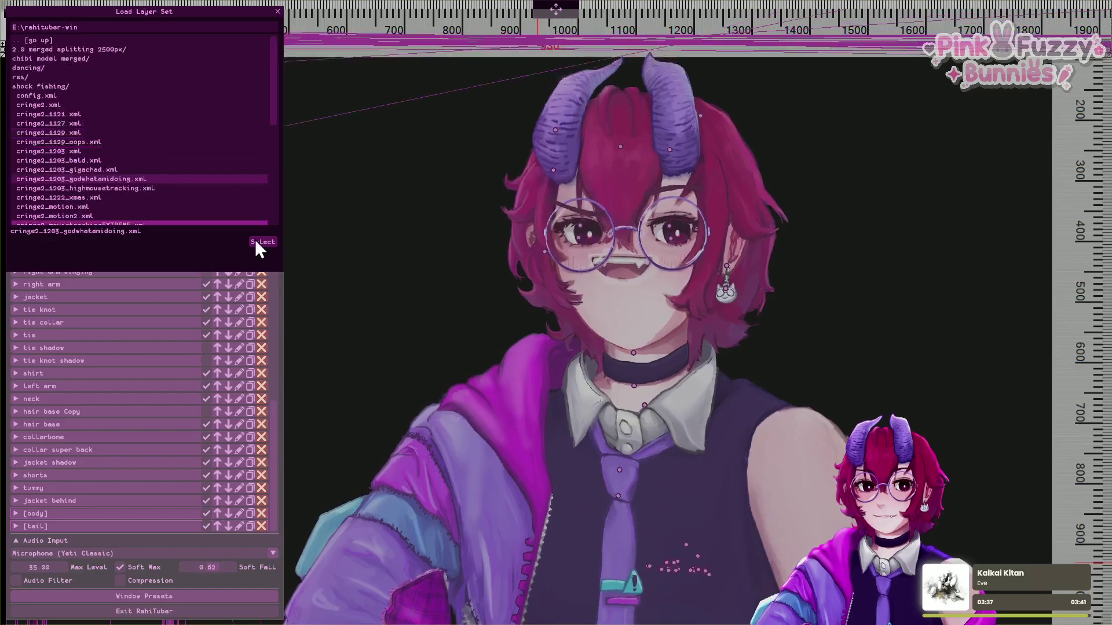
click(264, 242)
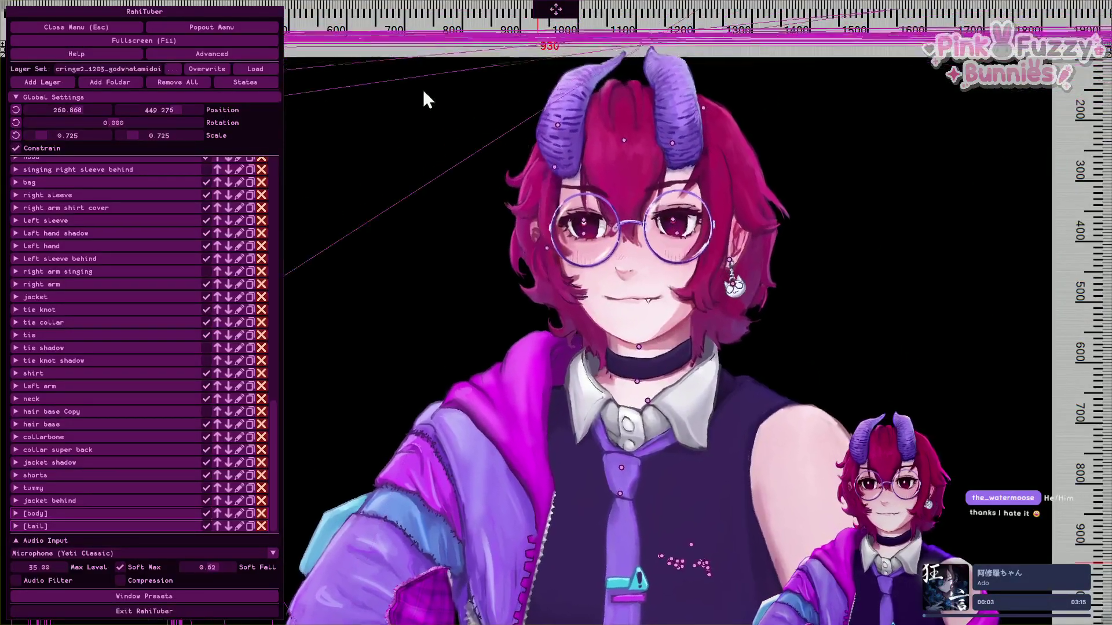
Load the layer set cringe2_1203_highmousetracking.xml from the rahituber-win folder.
click(174, 71)
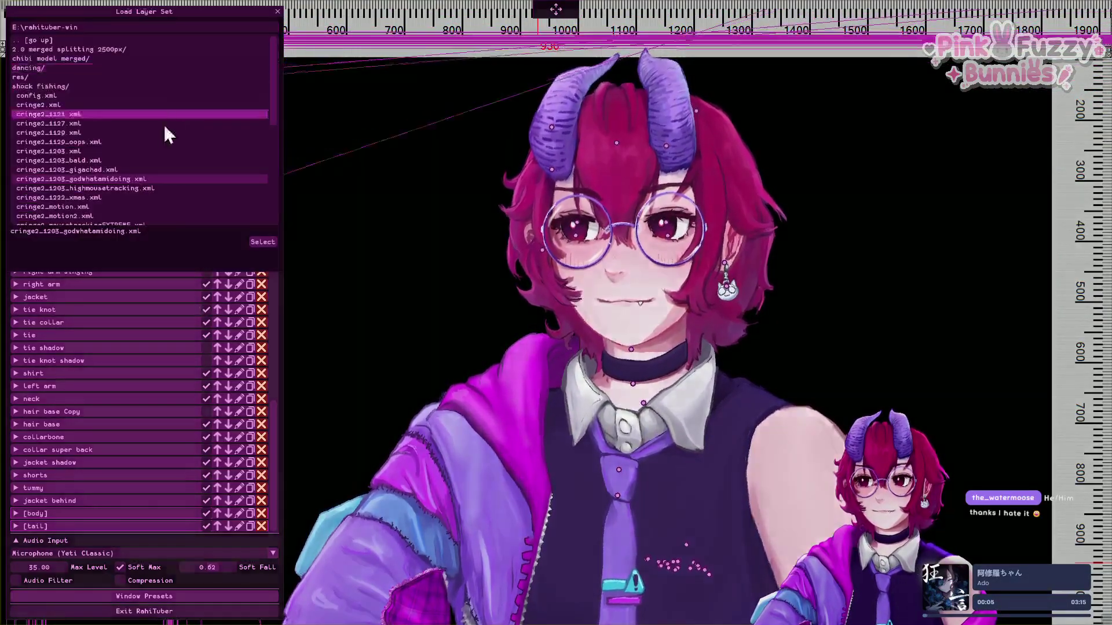
click(124, 192)
click(257, 242)
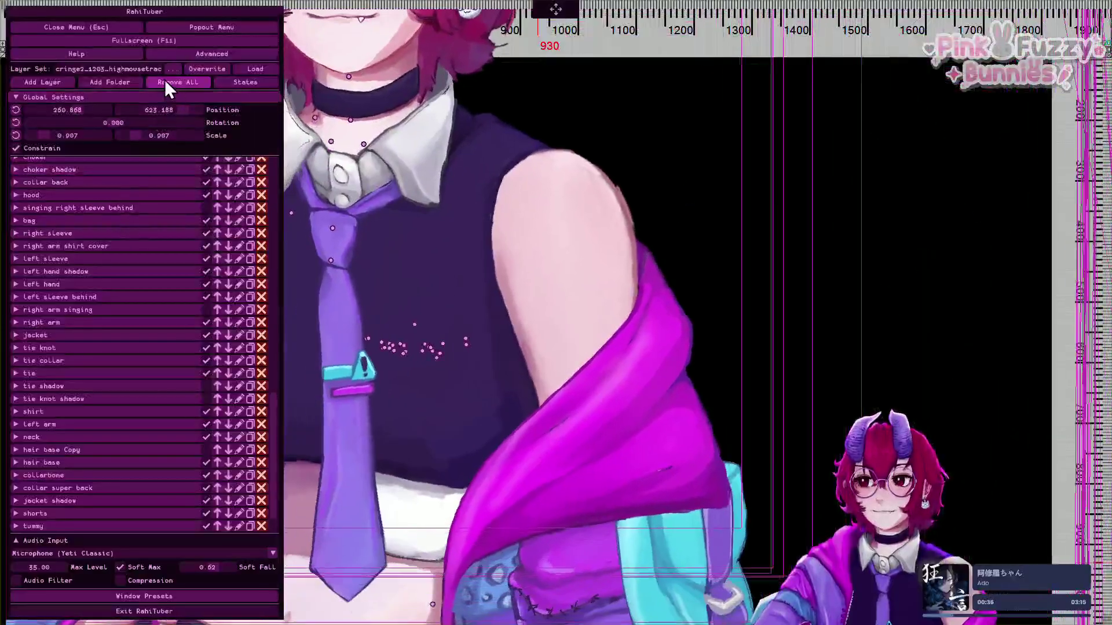
Load the layer set cringe2_mousetrackingEXTREME.xml from the rahituber-win folder.
click(169, 70)
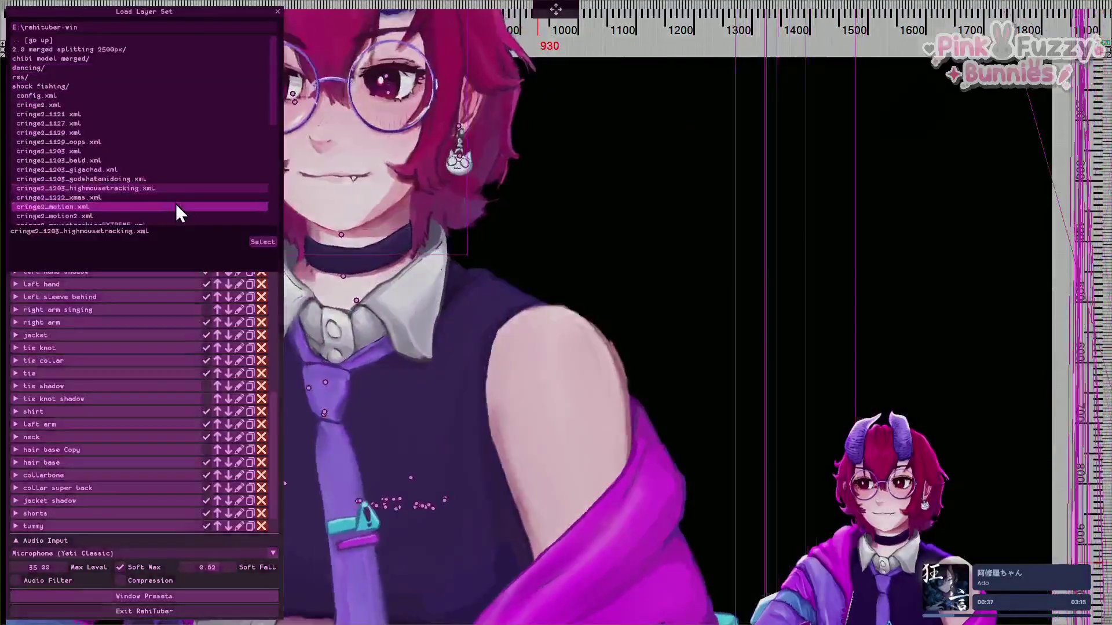
scroll(168, 174, down, 1)
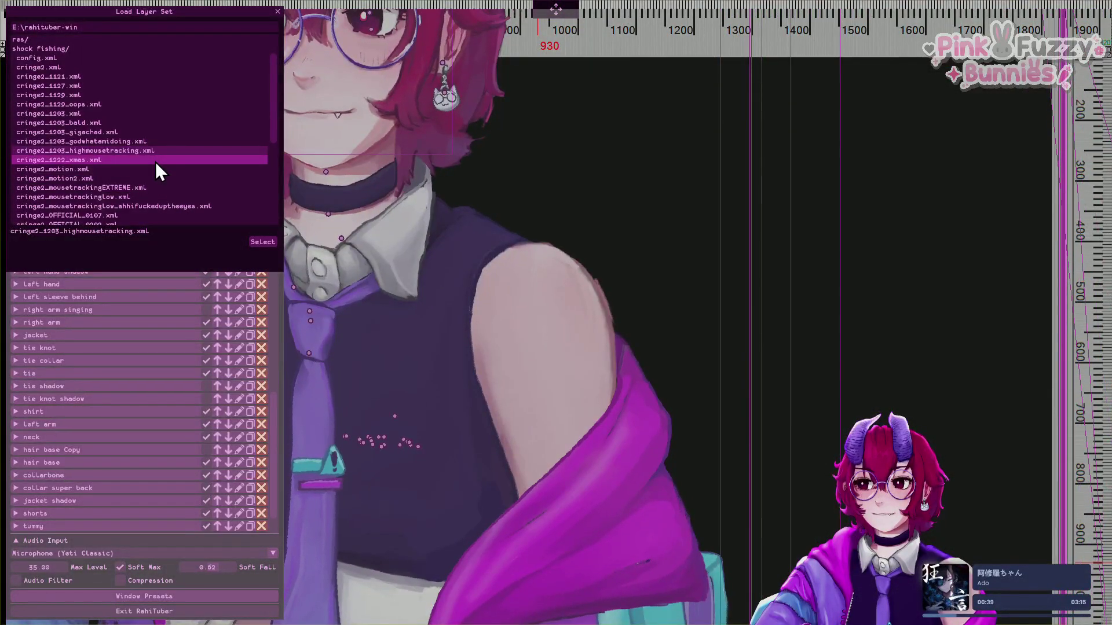
click(154, 190)
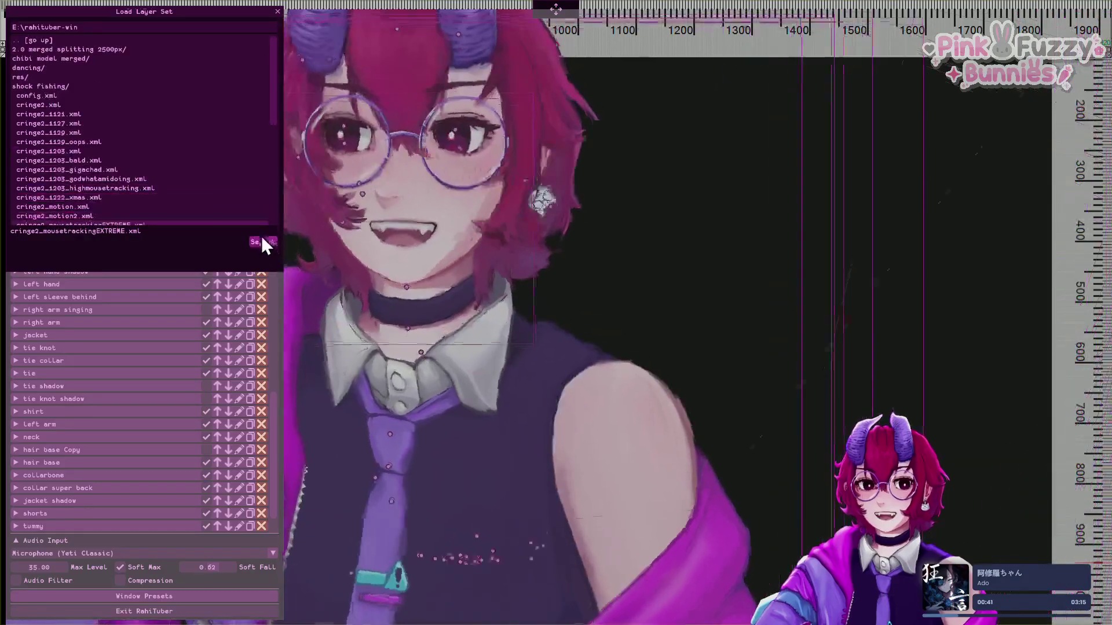
click(262, 241)
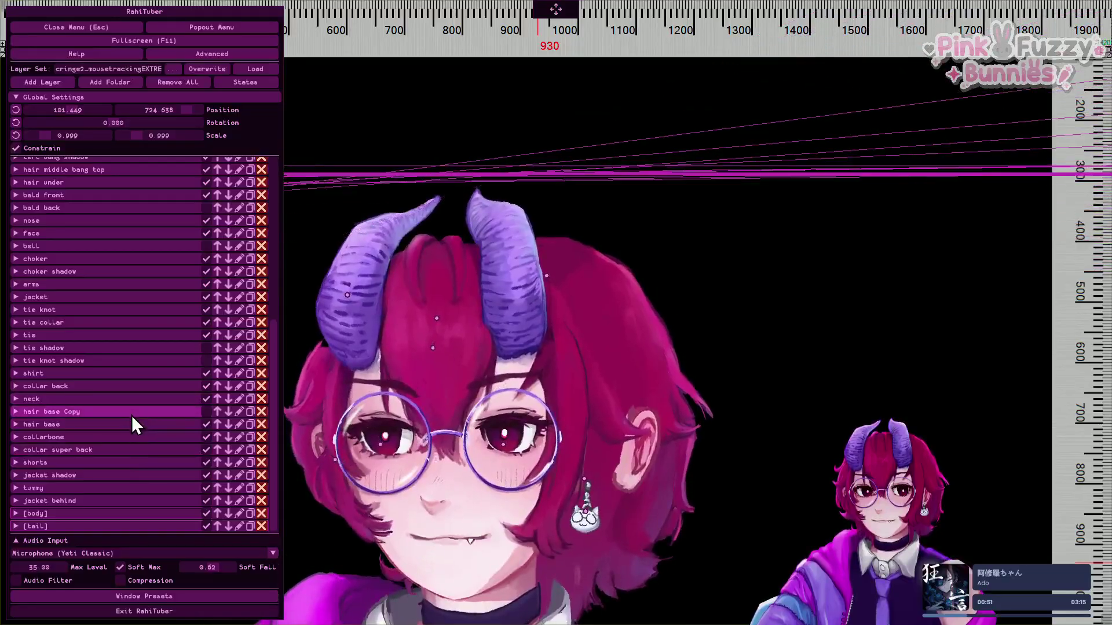
Set the horizontal position of the hair base layer to -60.6 px in its transforms, and collapse the layer.
click(133, 424)
scroll(135, 406, down, 3)
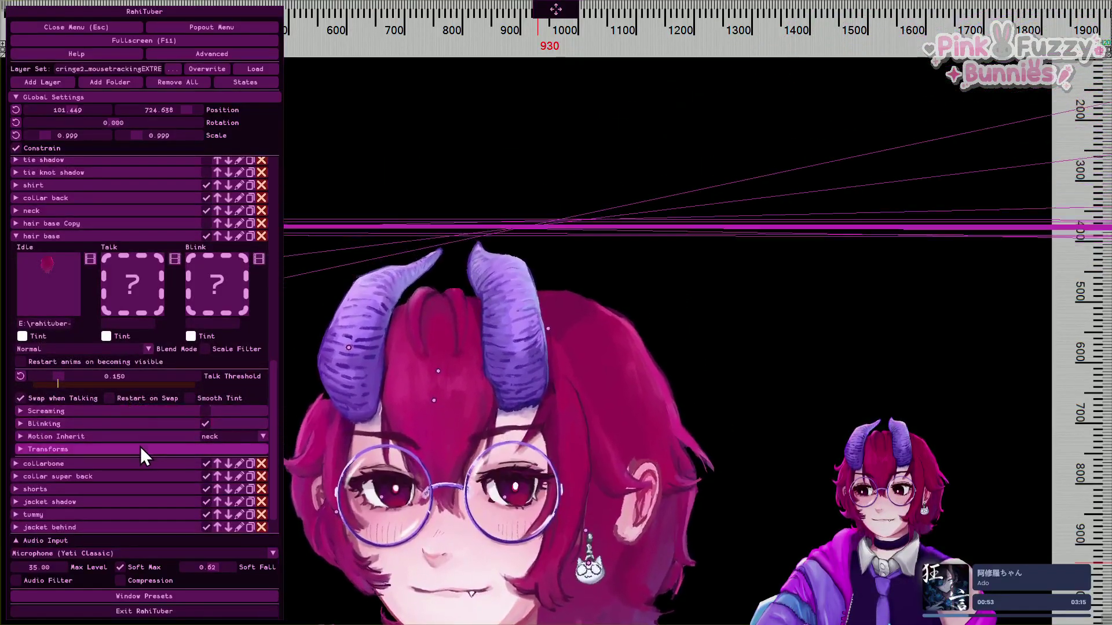
click(140, 447)
scroll(137, 417, down, 2)
mouse_move(96, 388)
mouse_down()
mouse_move(75, 388)
mouse_move(102, 384)
mouse_up()
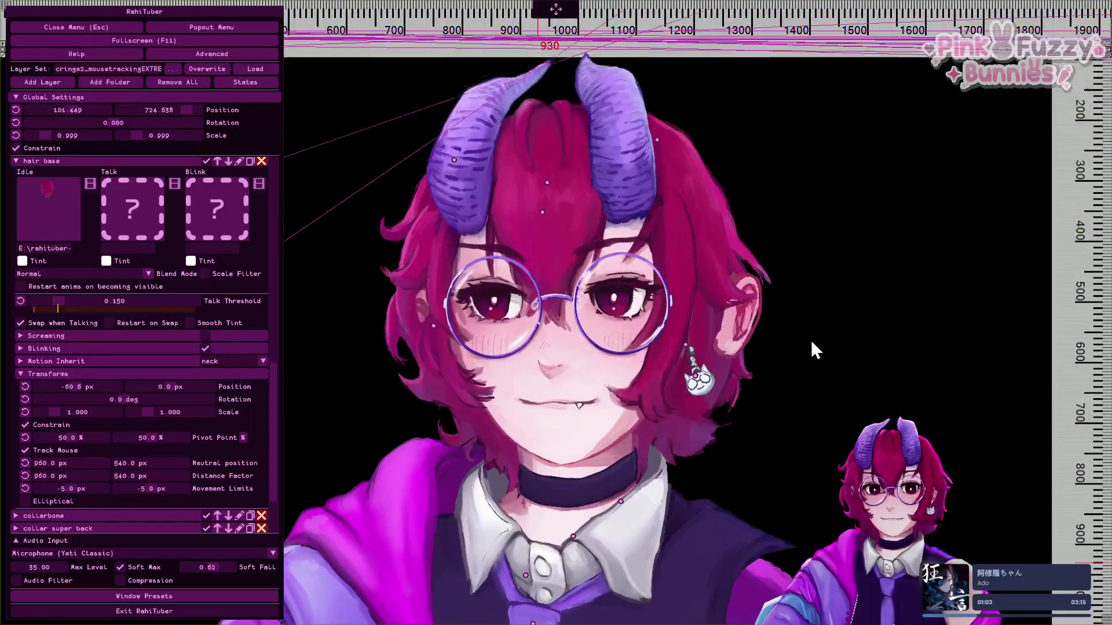
scroll(235, 317, up, 5)
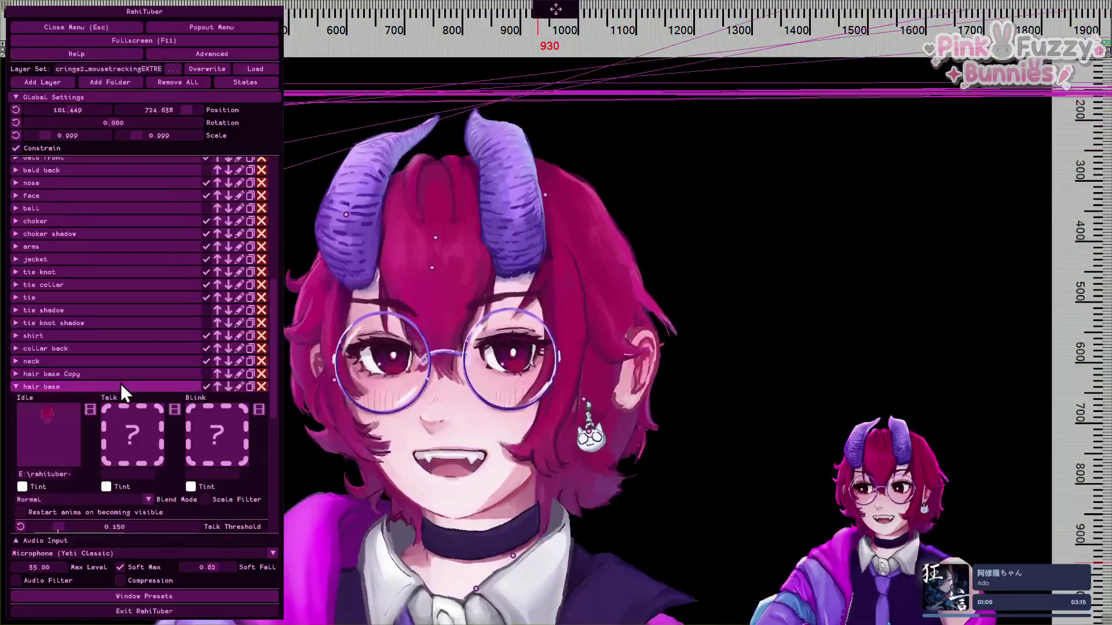
click(121, 383)
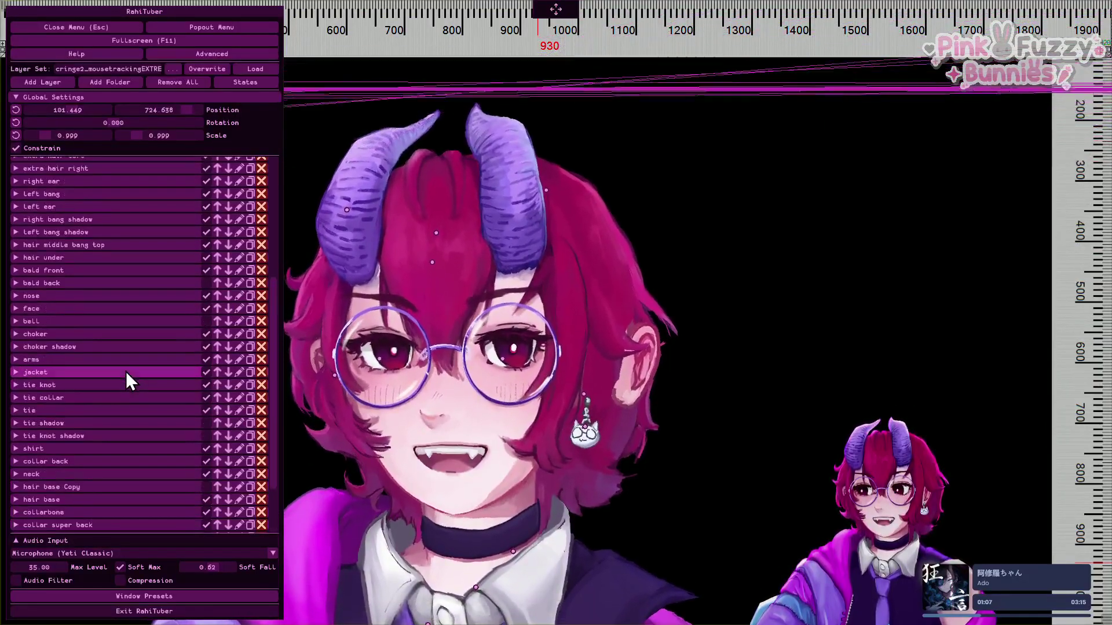
Turn off blinking for the eyes normal looking side layer in the eyes folder, and collapse the layer.
scroll(126, 377, up, 5)
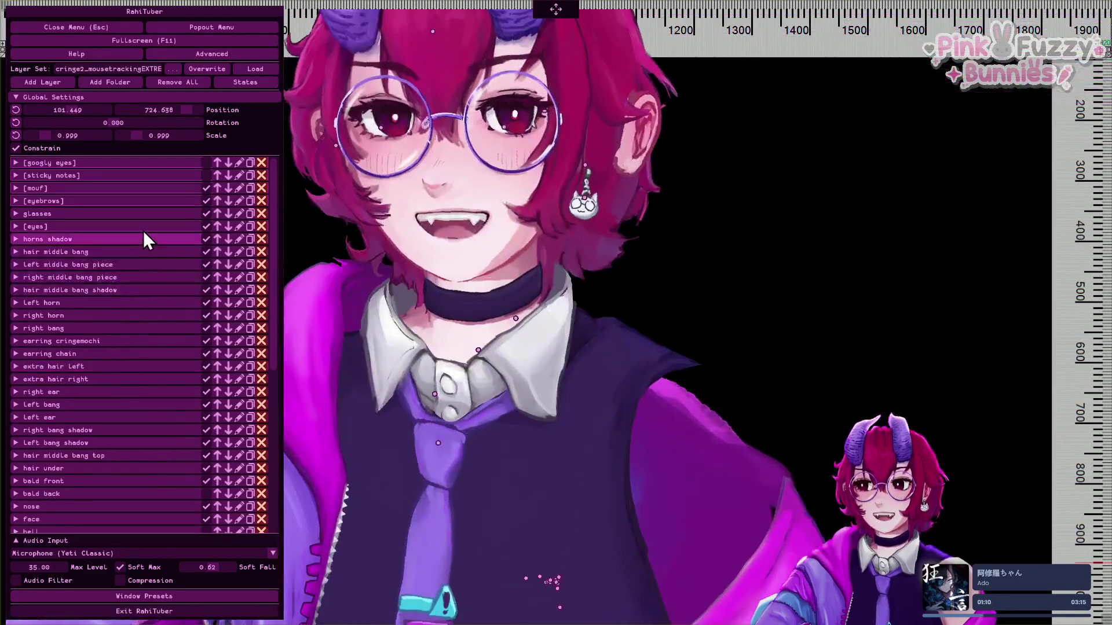
click(142, 227)
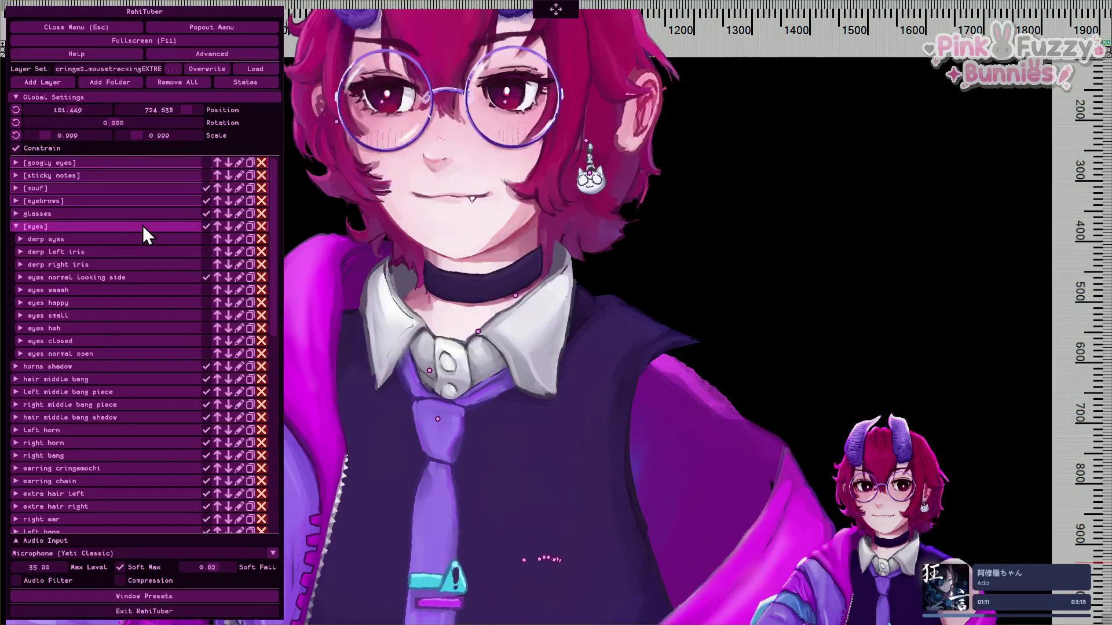
click(148, 277)
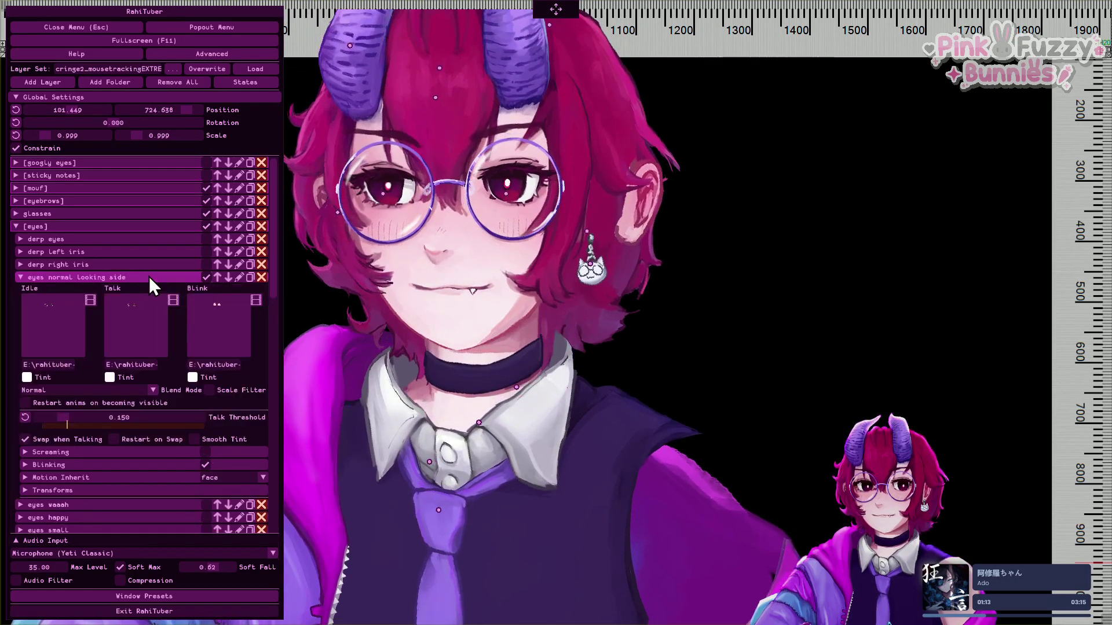
scroll(185, 378, down, 1)
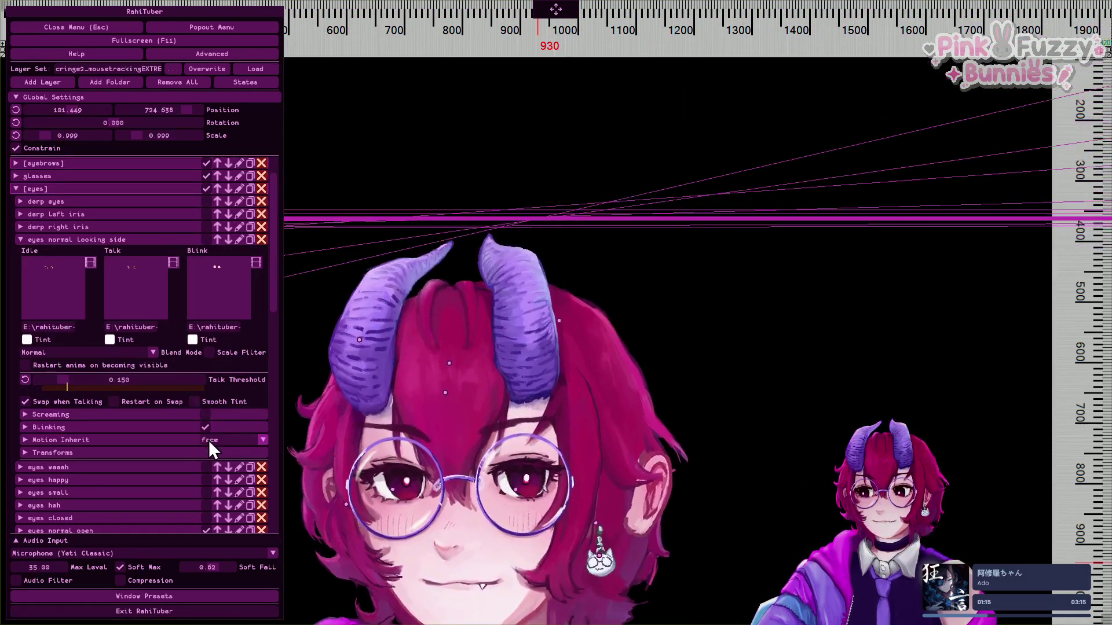
click(205, 428)
scroll(151, 287, up, 1)
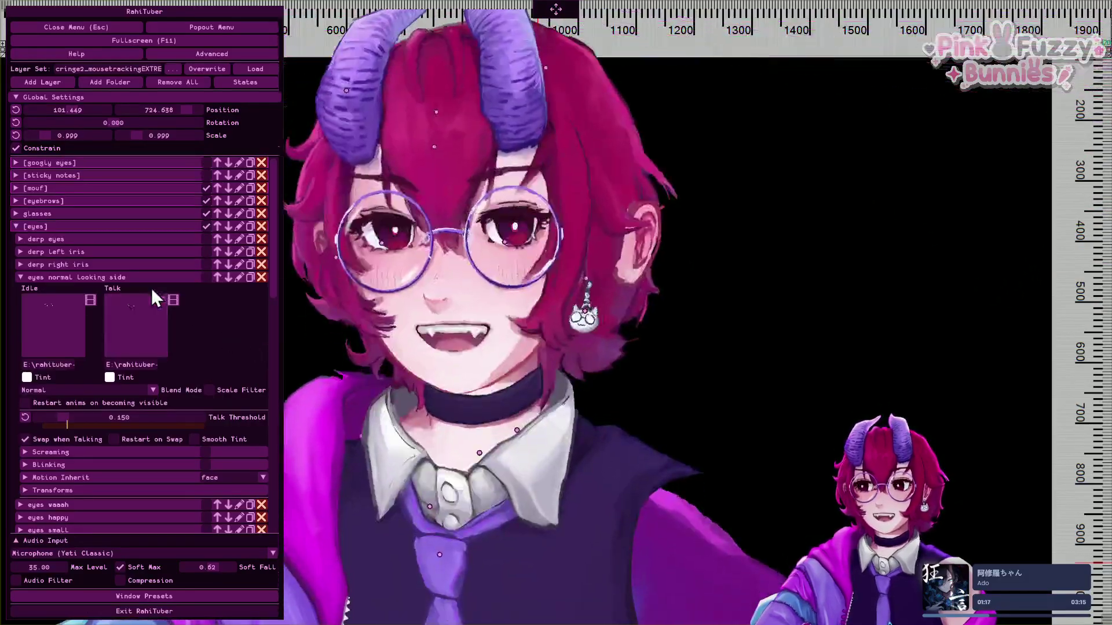
click(149, 277)
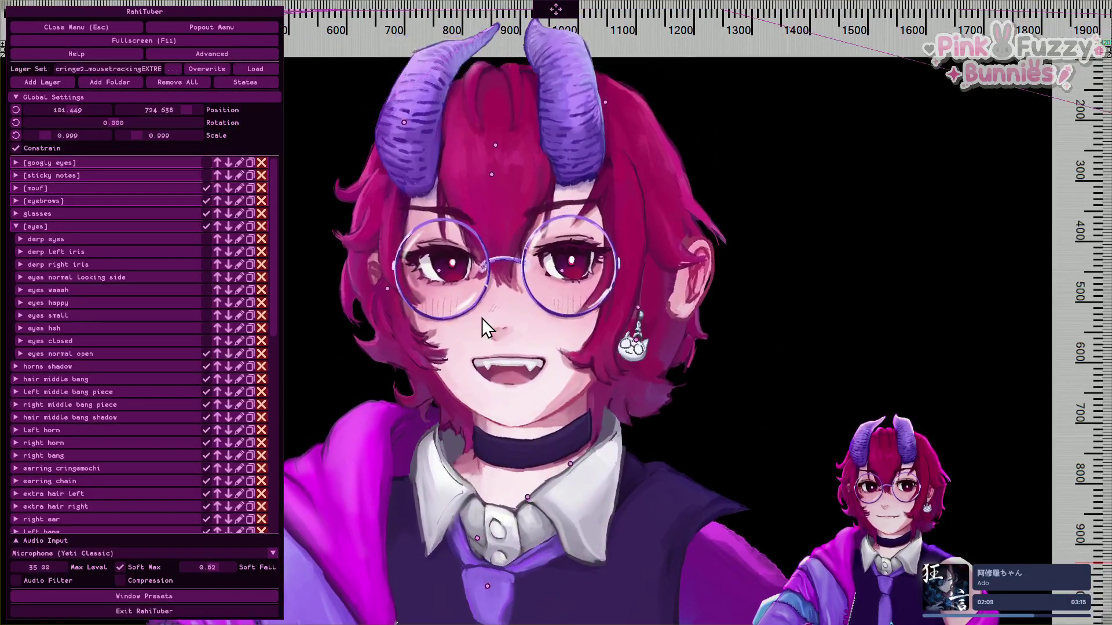
Turn off blinking for the eyes normal open layer in the eyes folder, and collapse the layer.
scroll(76, 334, down, 2)
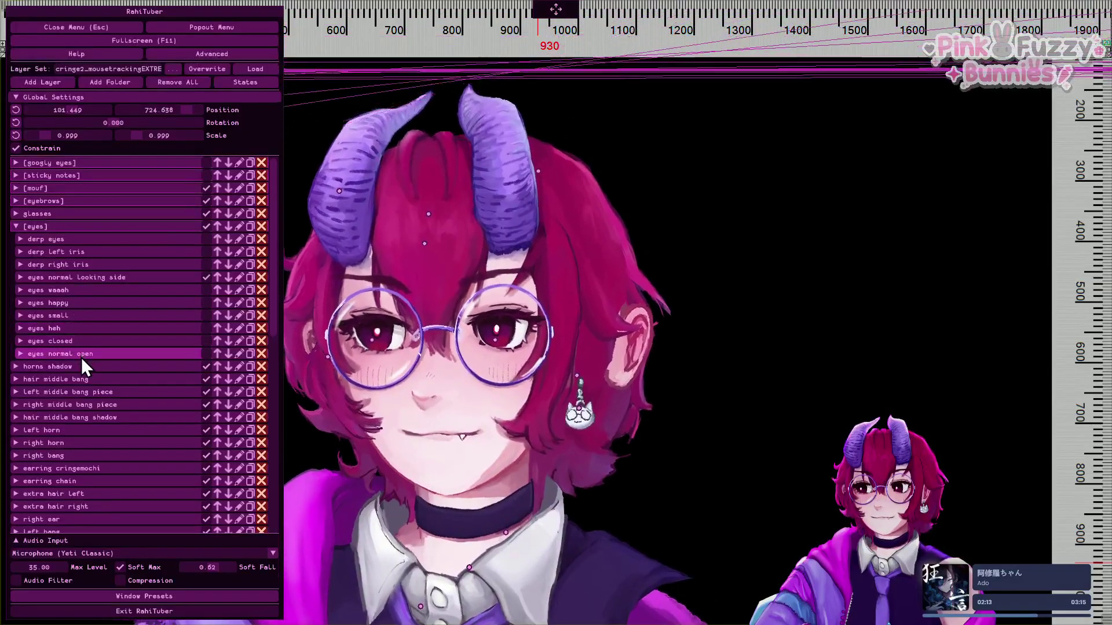
click(110, 353)
scroll(110, 353, down, 2)
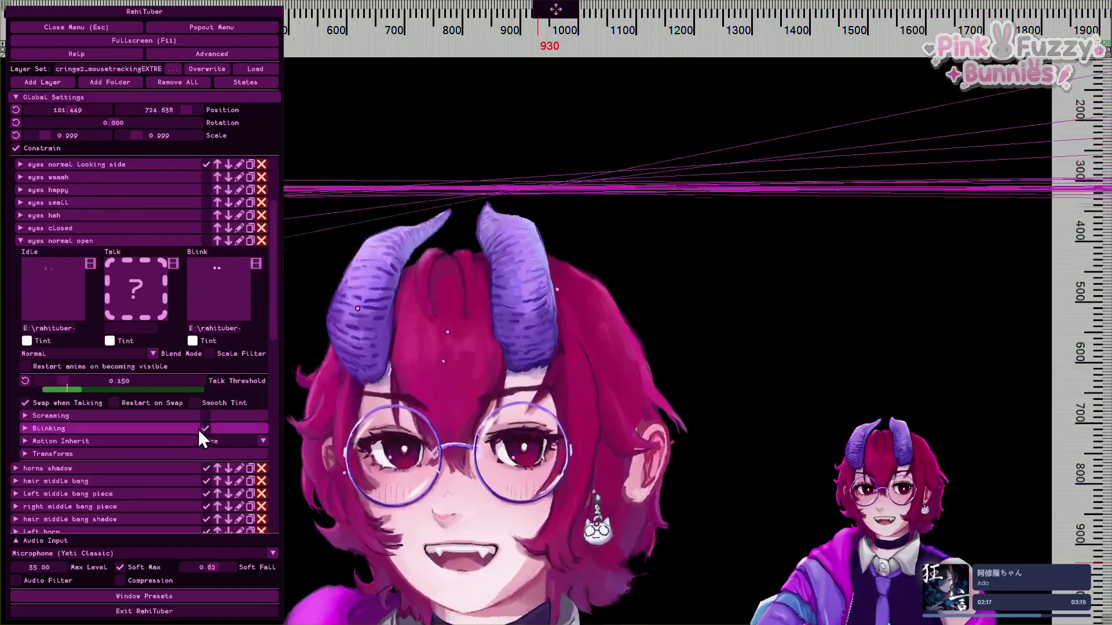
scroll(136, 353, up, 2)
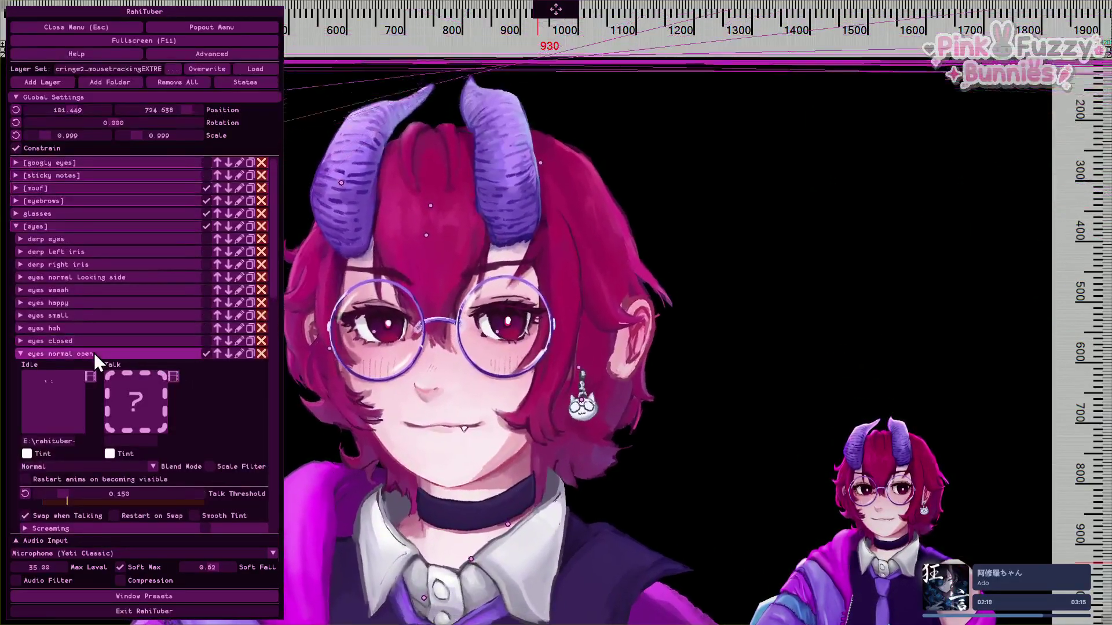
click(94, 352)
Set the horizontal position of the right ear layer to -75.8 px in its transforms, and collapse the layer.
scroll(94, 352, down, 5)
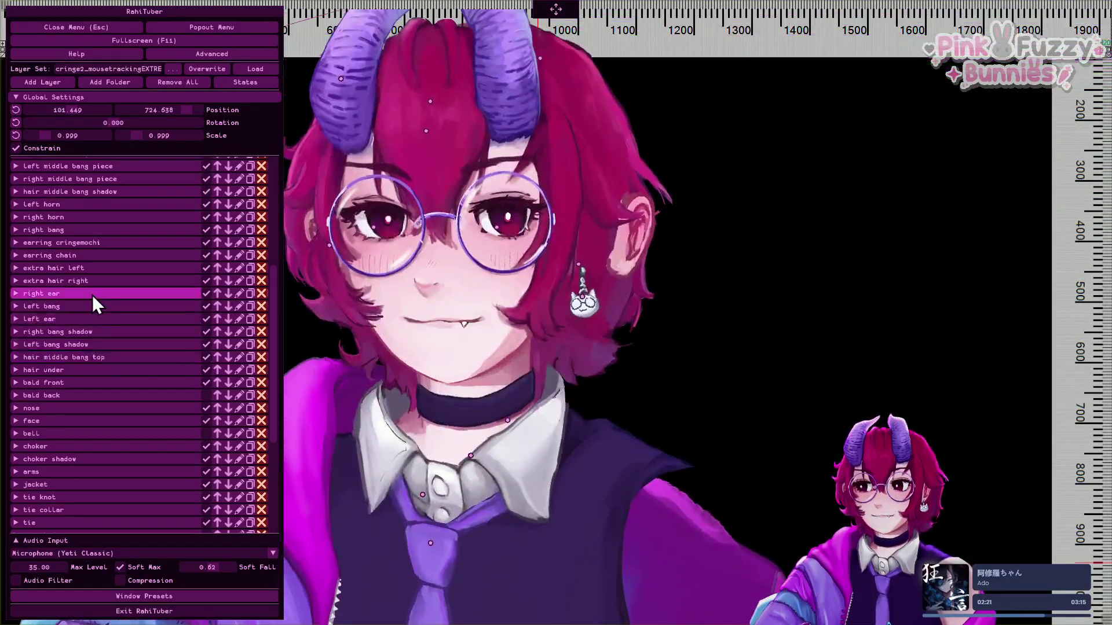
click(92, 294)
scroll(110, 349, down, 2)
click(106, 392)
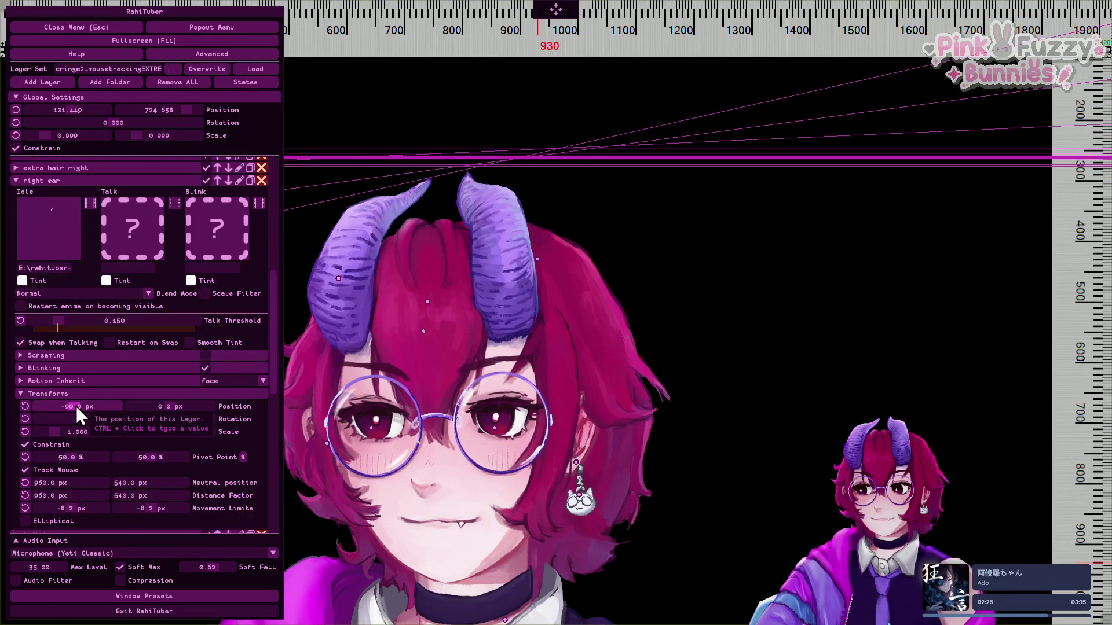
drag(75, 405, 76, 405)
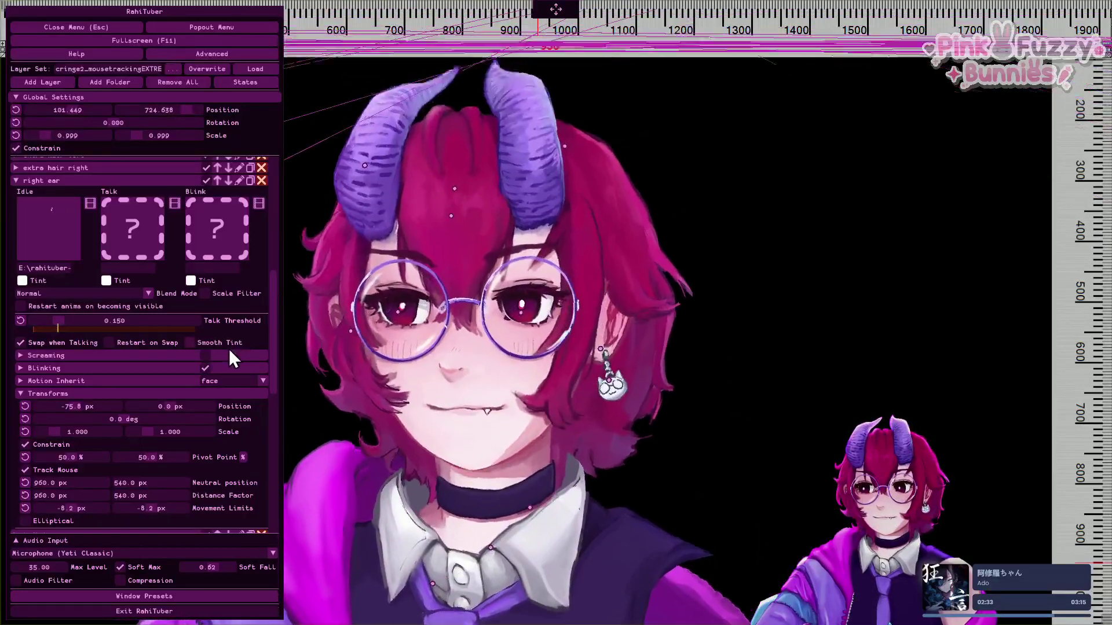
click(193, 322)
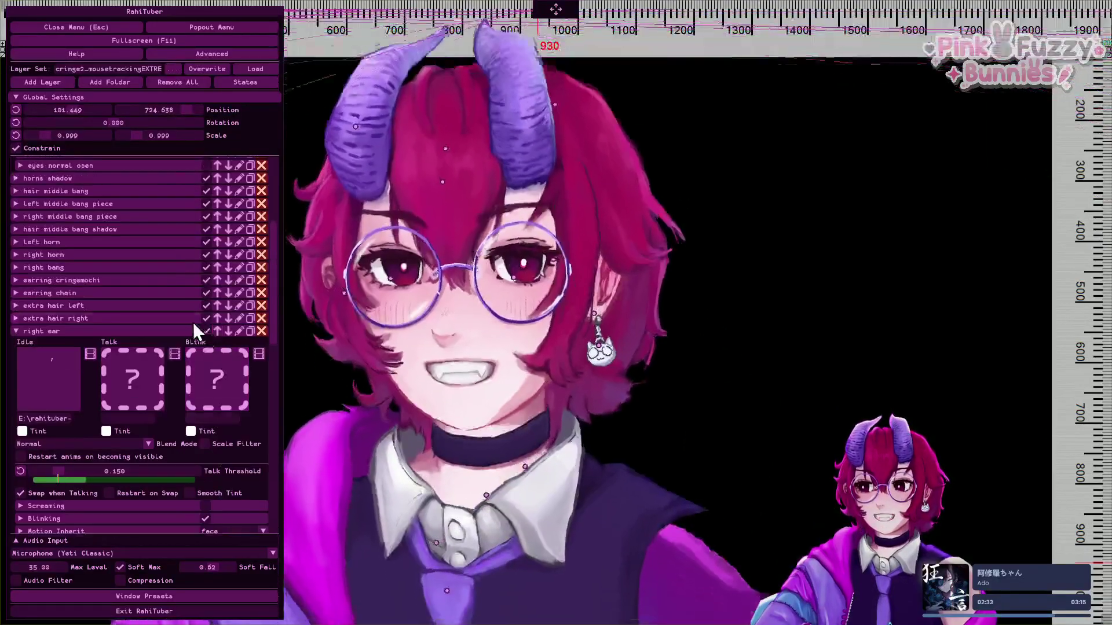
click(165, 333)
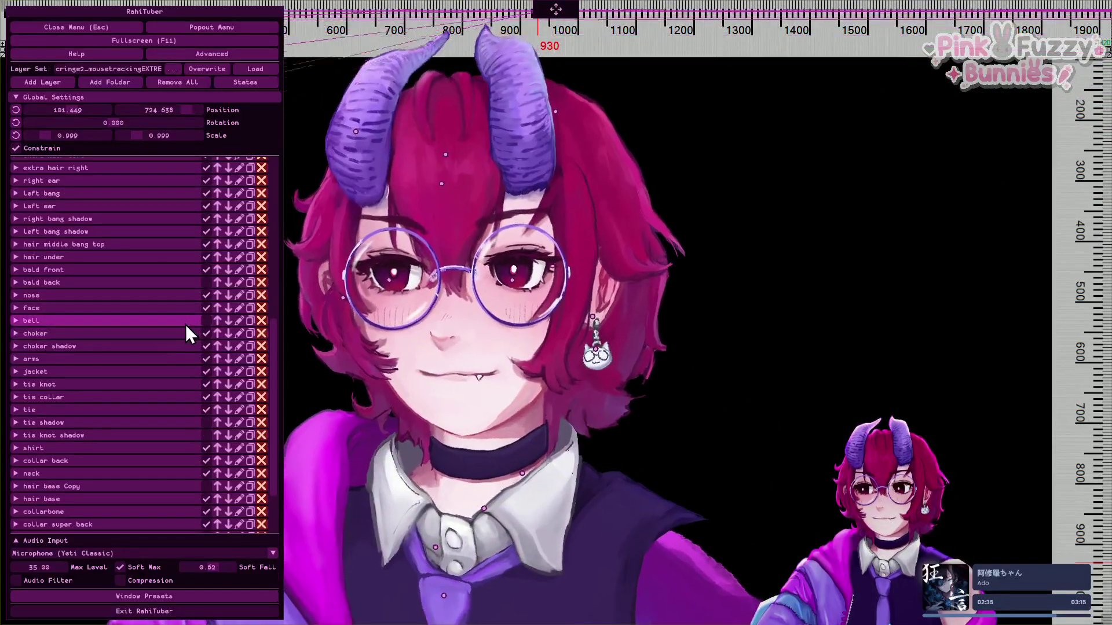
Look through the layer list for the arms layer and expand its settings.
scroll(145, 375, down, 3)
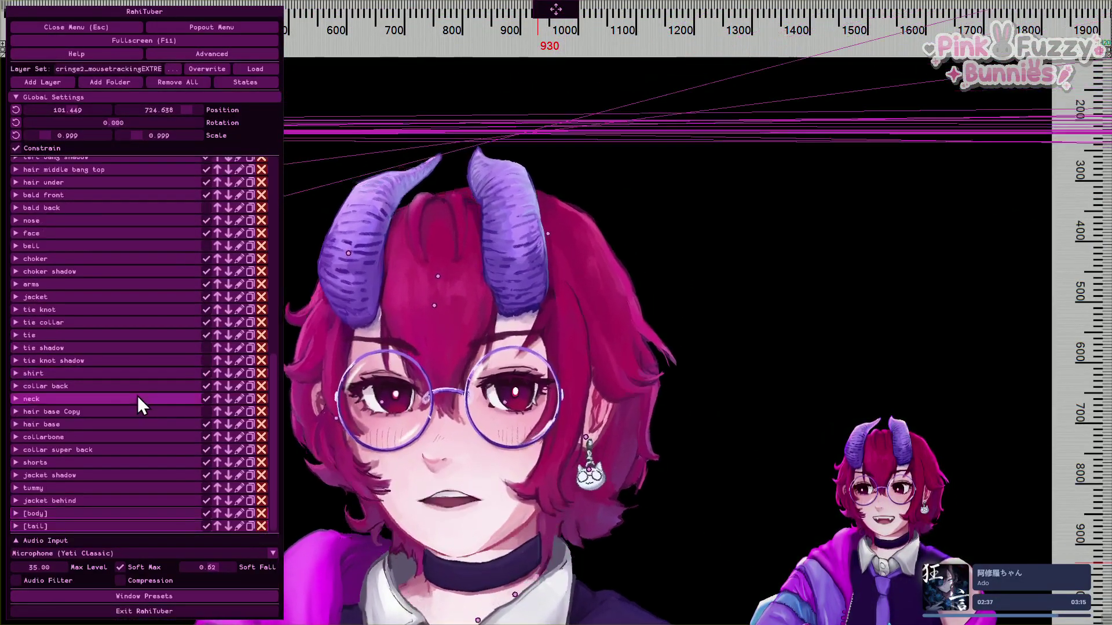
scroll(126, 408, up, 5)
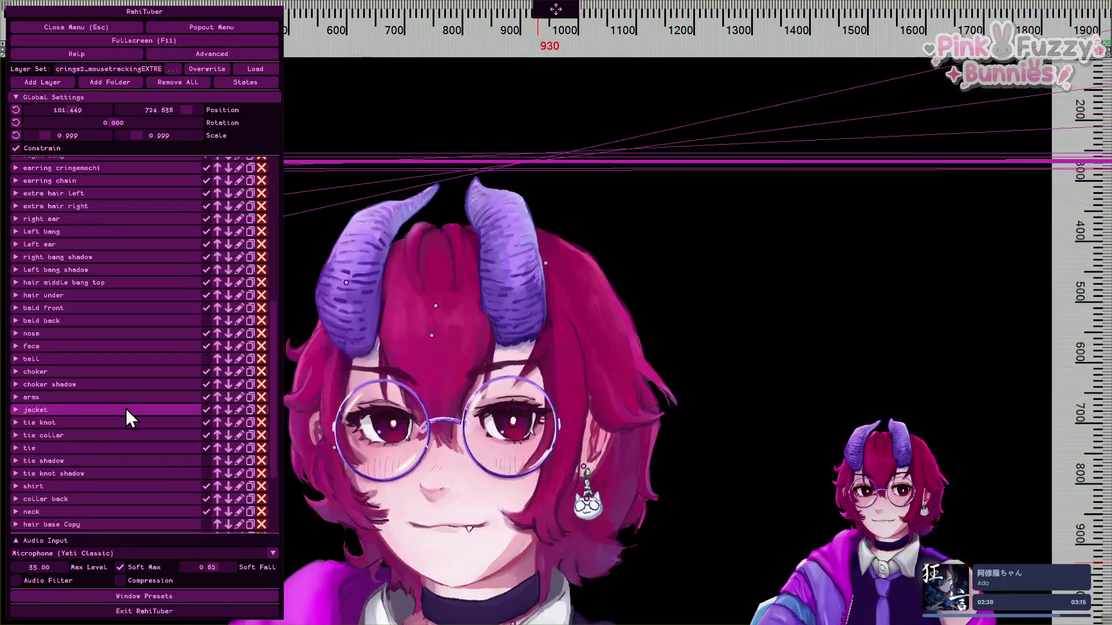
scroll(126, 409, up, 4)
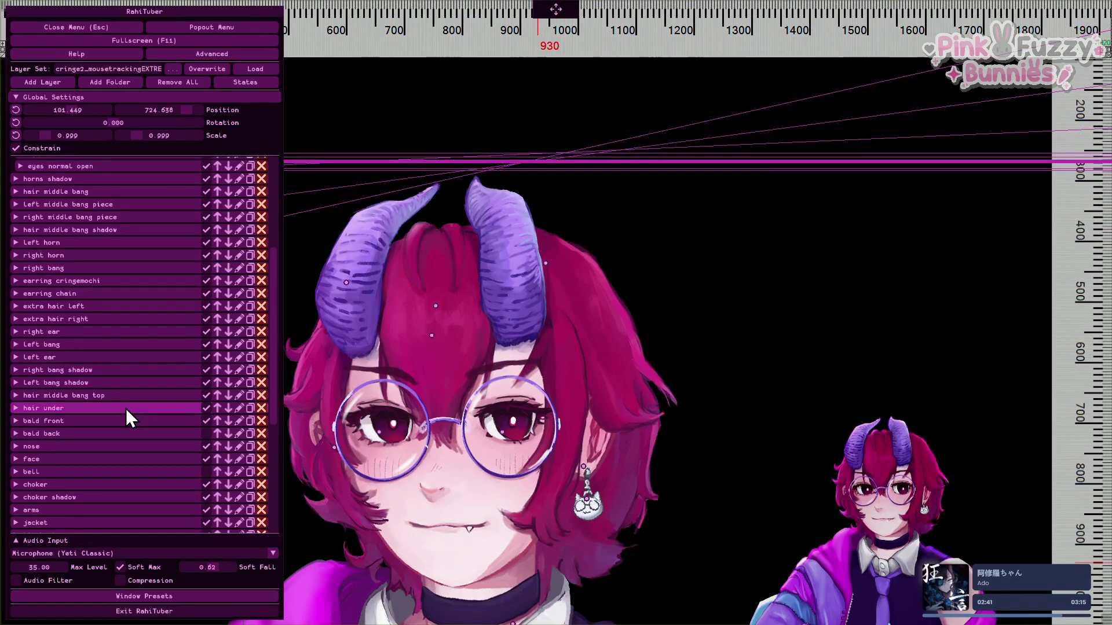
scroll(126, 408, down, 9)
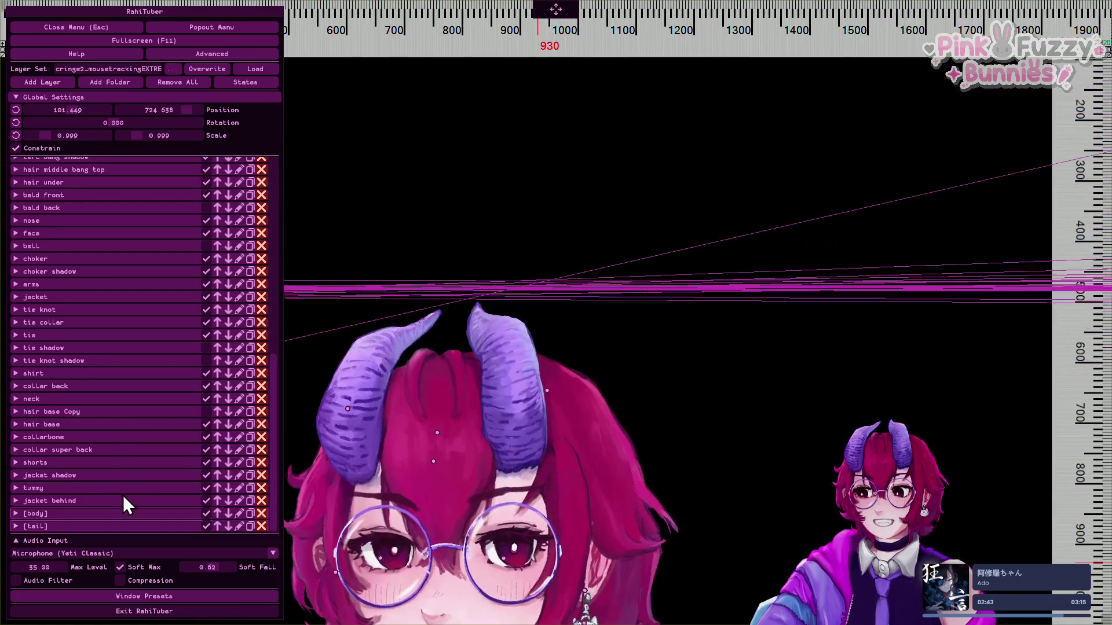
click(125, 509)
click(124, 510)
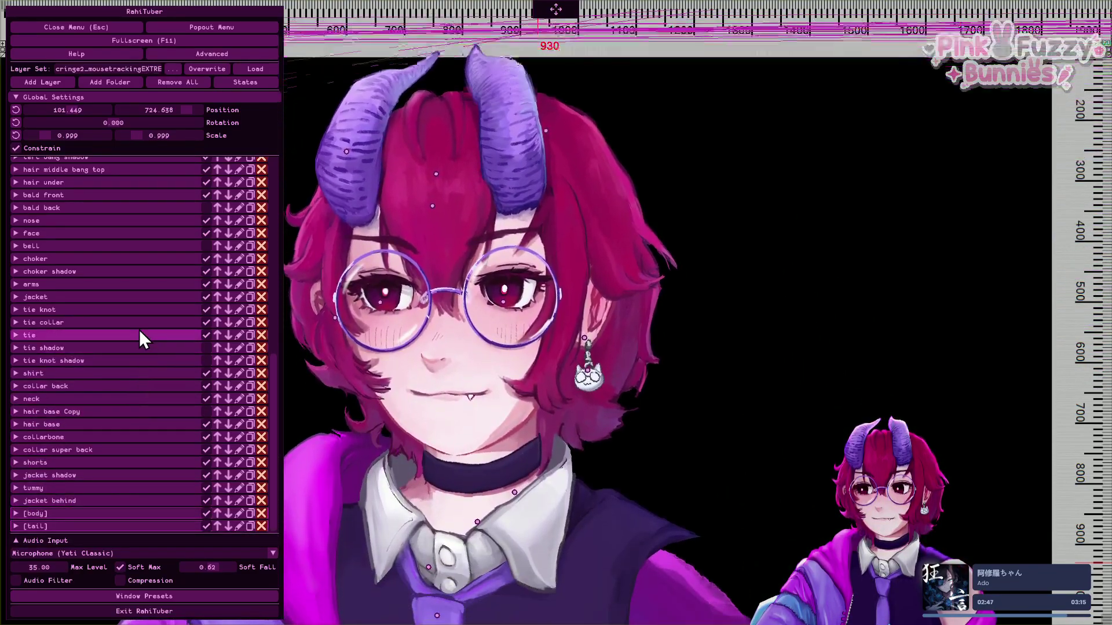
click(155, 283)
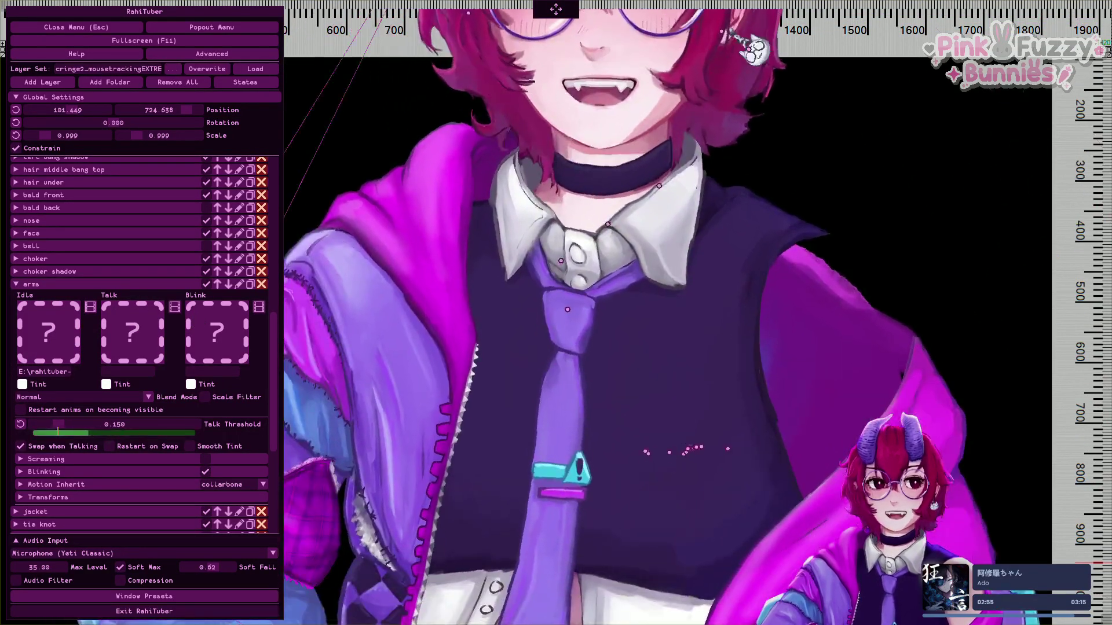
Shrink the whole model to a global scale of 0.461 and set its vertical position to 447.715.
drag(137, 135, 132, 137)
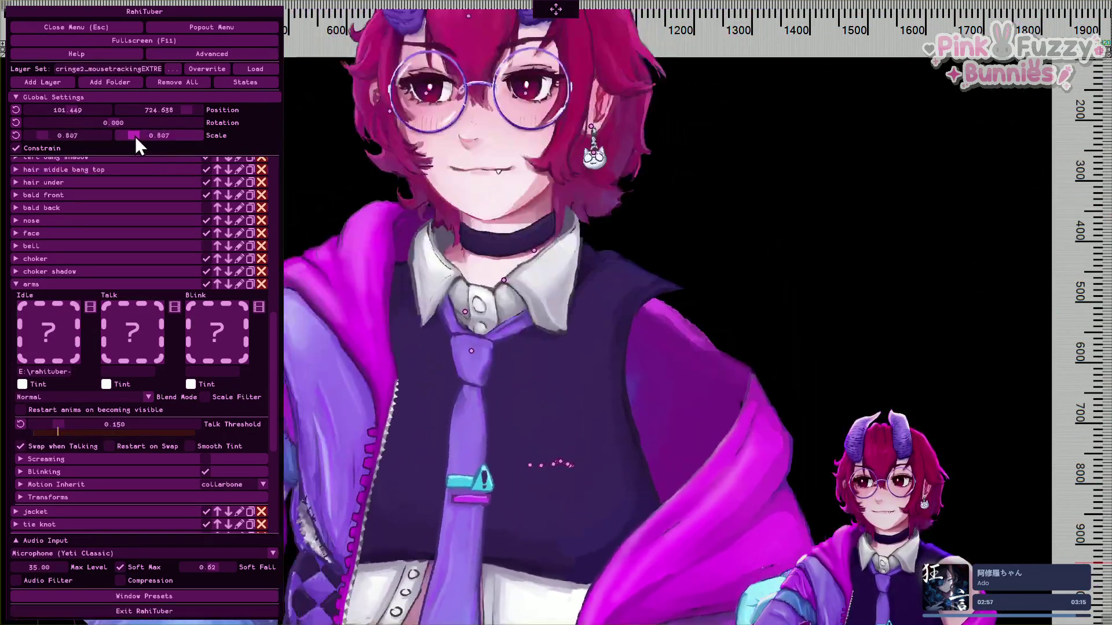
drag(180, 109, 175, 110)
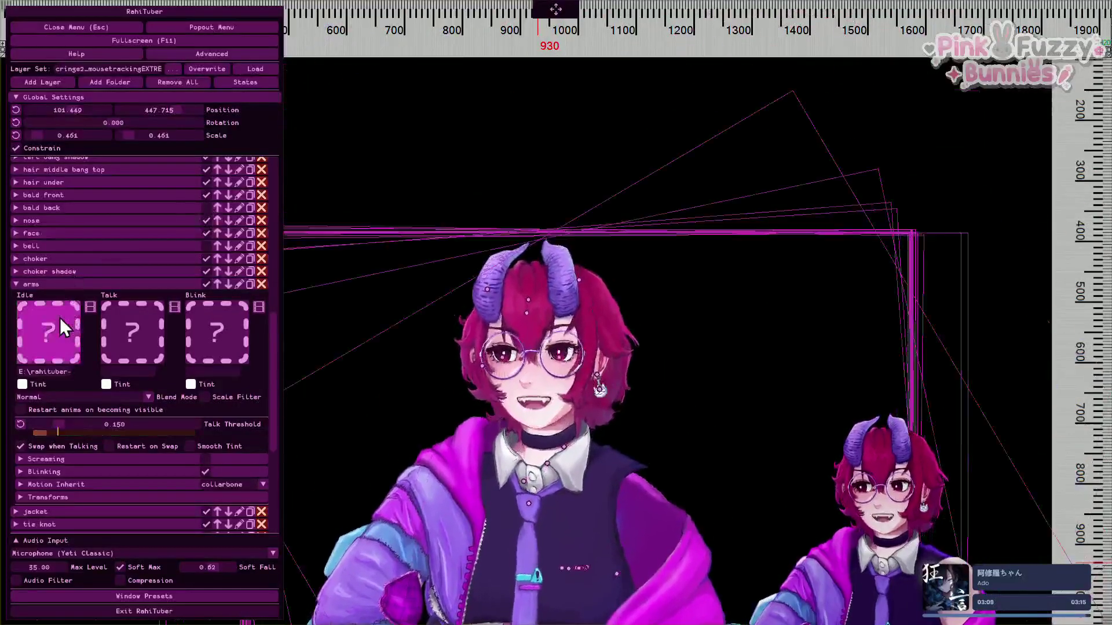
Import arms.PNG from the arms folder in 2.0 merged splitting 2500px as the arms layer's idle sprite, and close the menu.
click(60, 318)
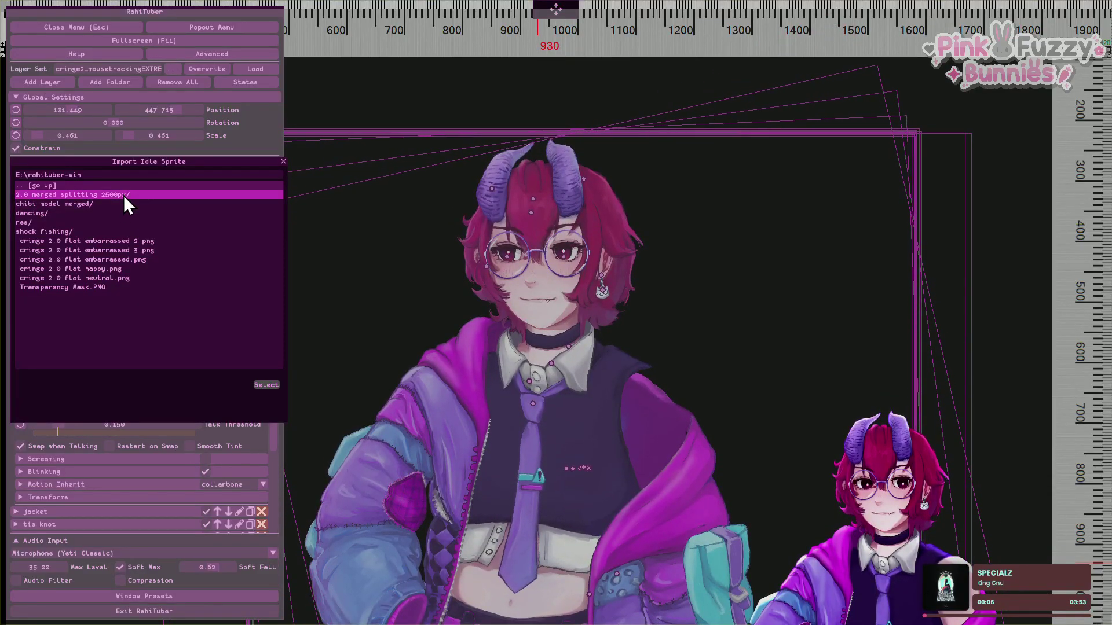
double_click(123, 196)
double_click(123, 196)
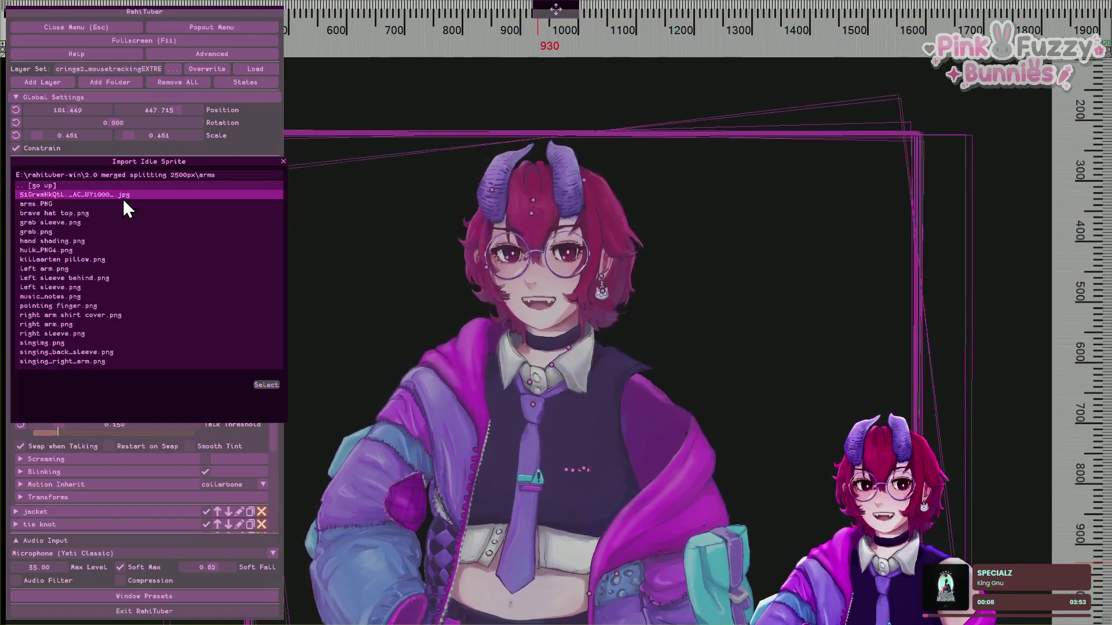
click(121, 203)
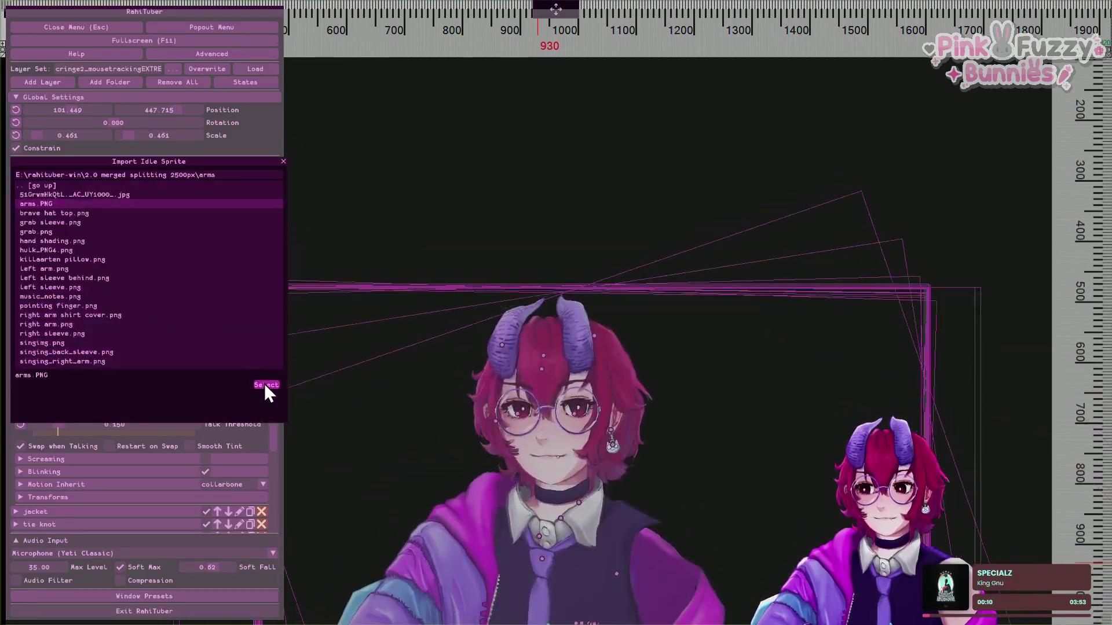
click(265, 384)
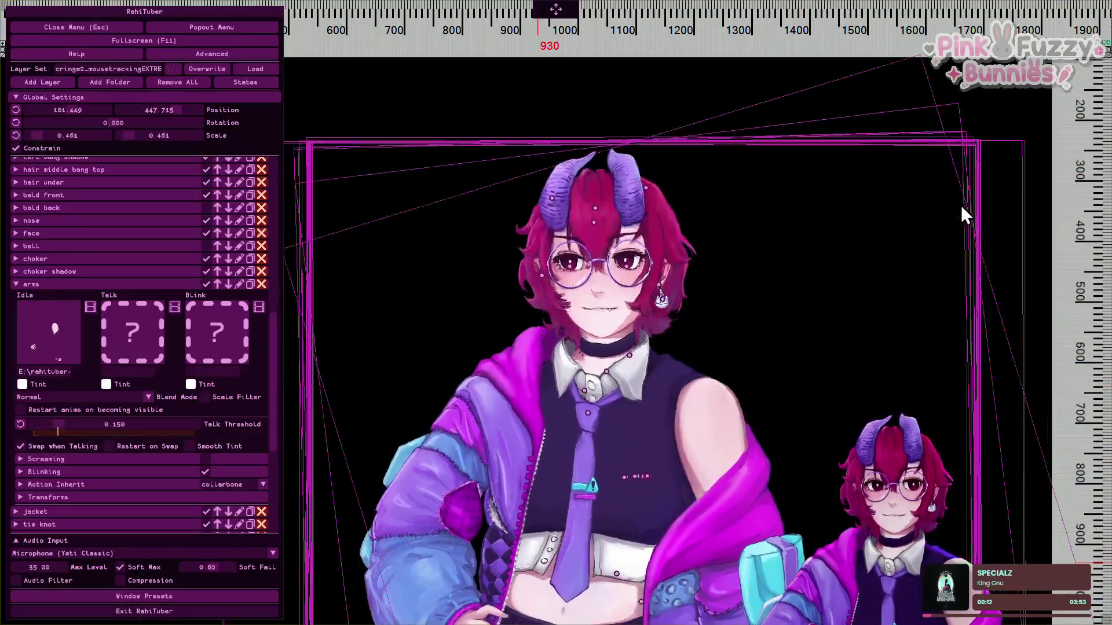
key(Escape)
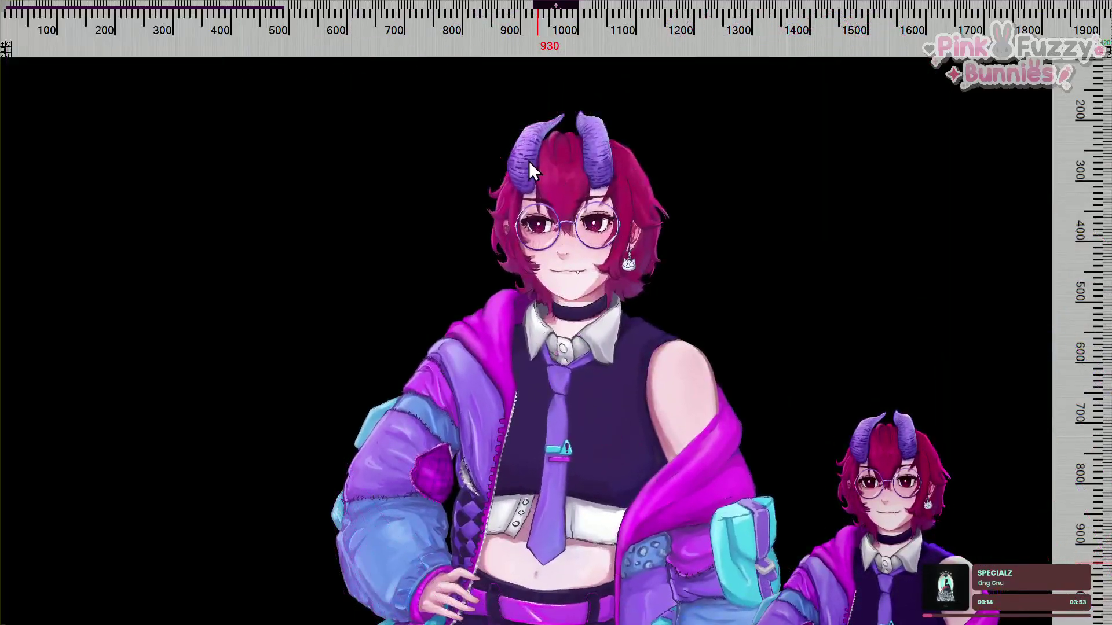
Check the whole model with the menu hidden, and collapse the arms layer in the layer list.
key(Escape)
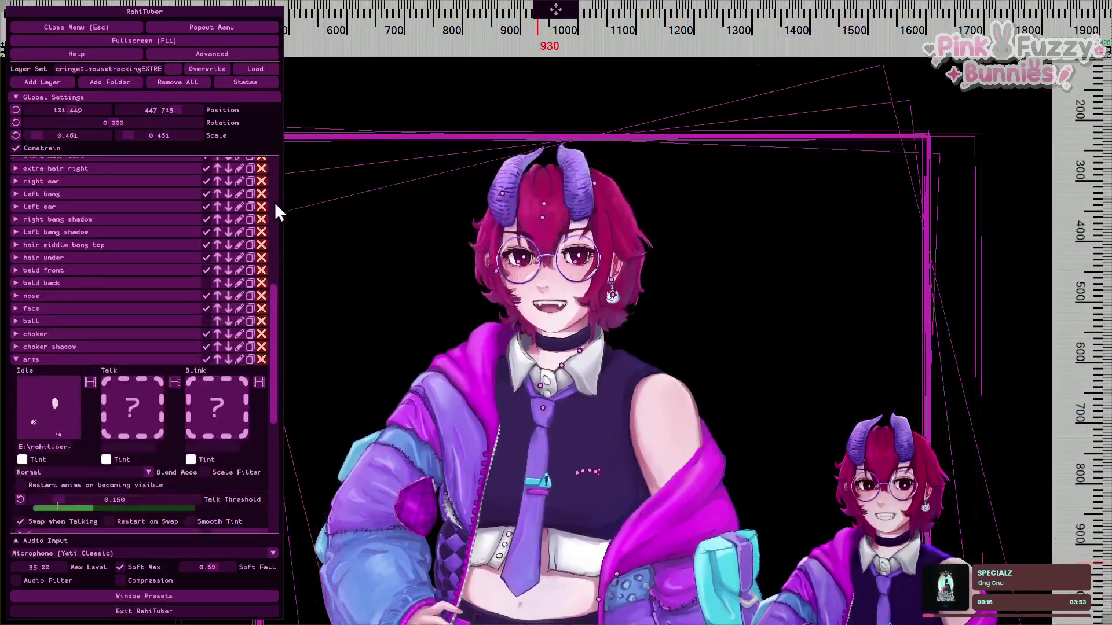
key(Escape)
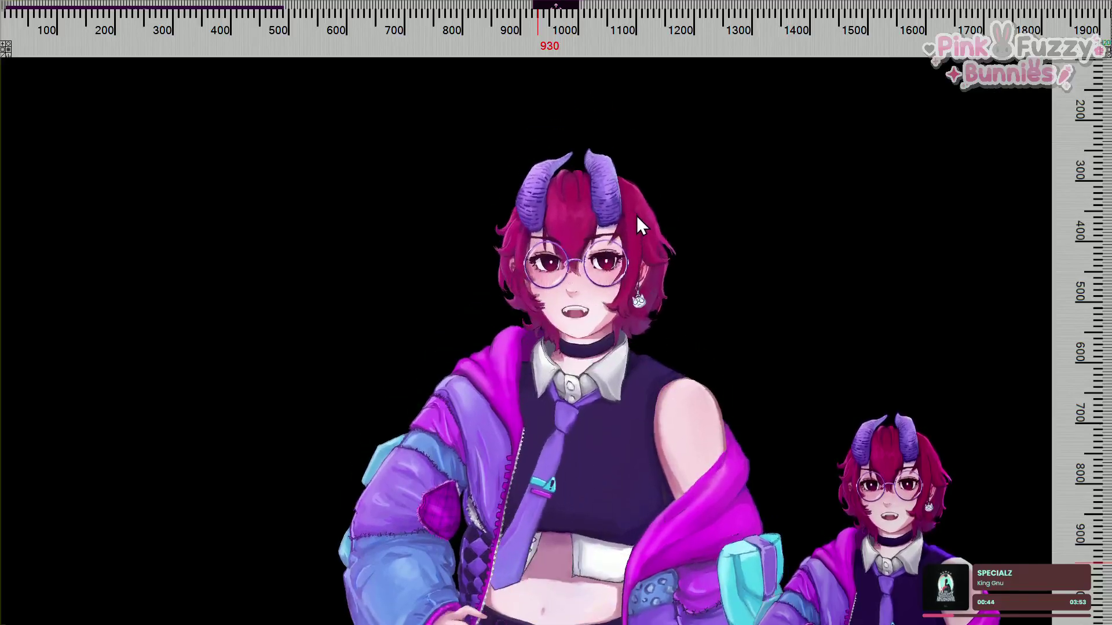
right_click(446, 199)
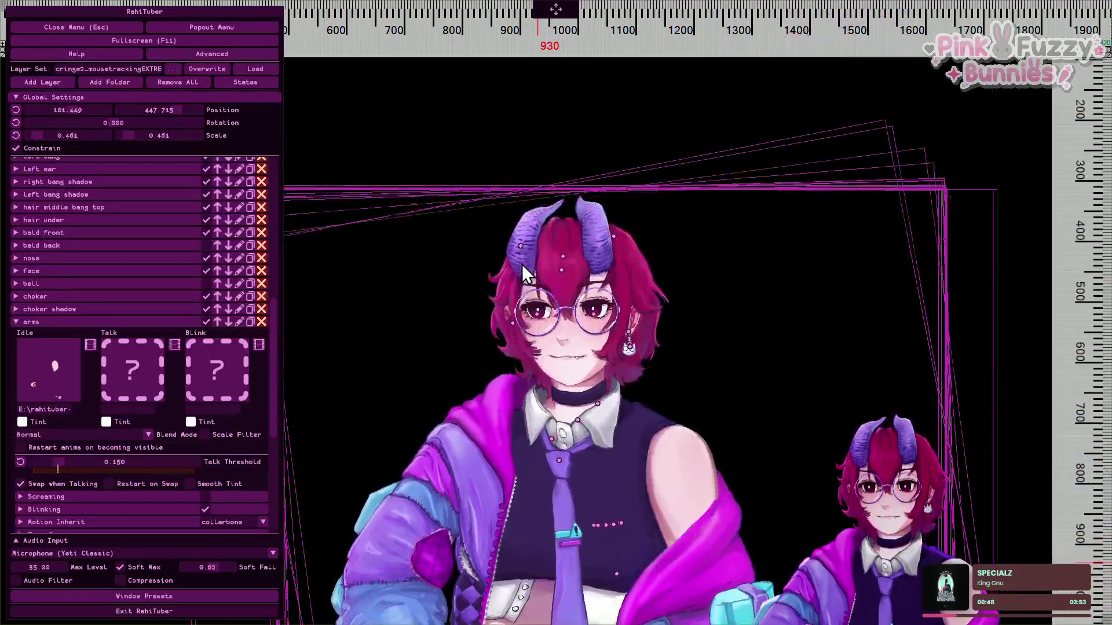
scroll(159, 288, up, 3)
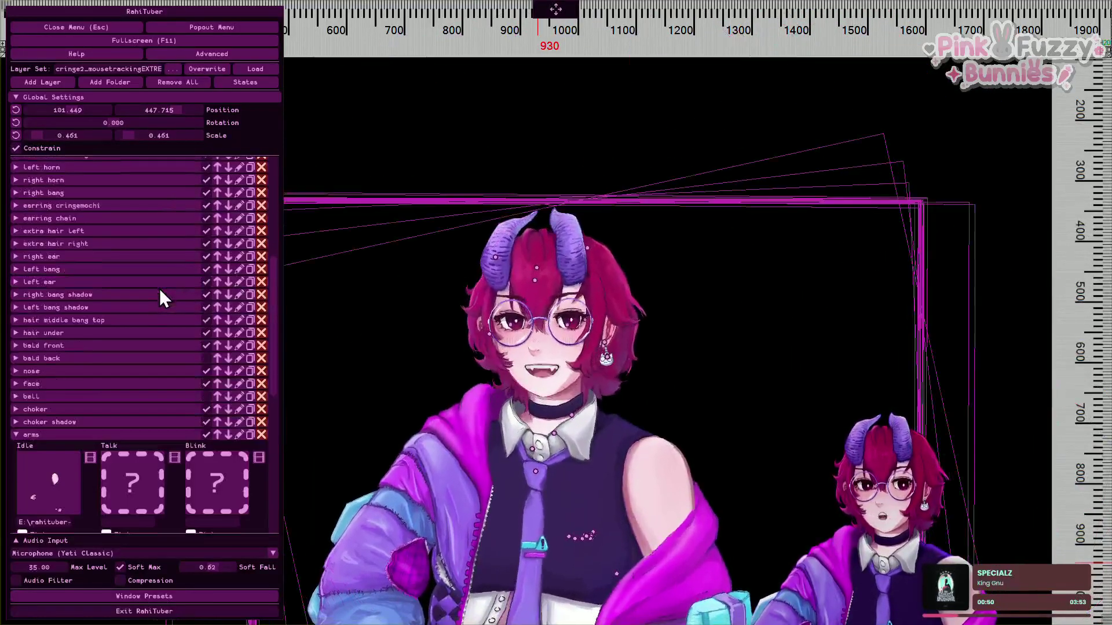
click(143, 431)
Examine the hair base layer's transforms and motion inherit settings, and collapse the eyes folder.
scroll(141, 405, down, 4)
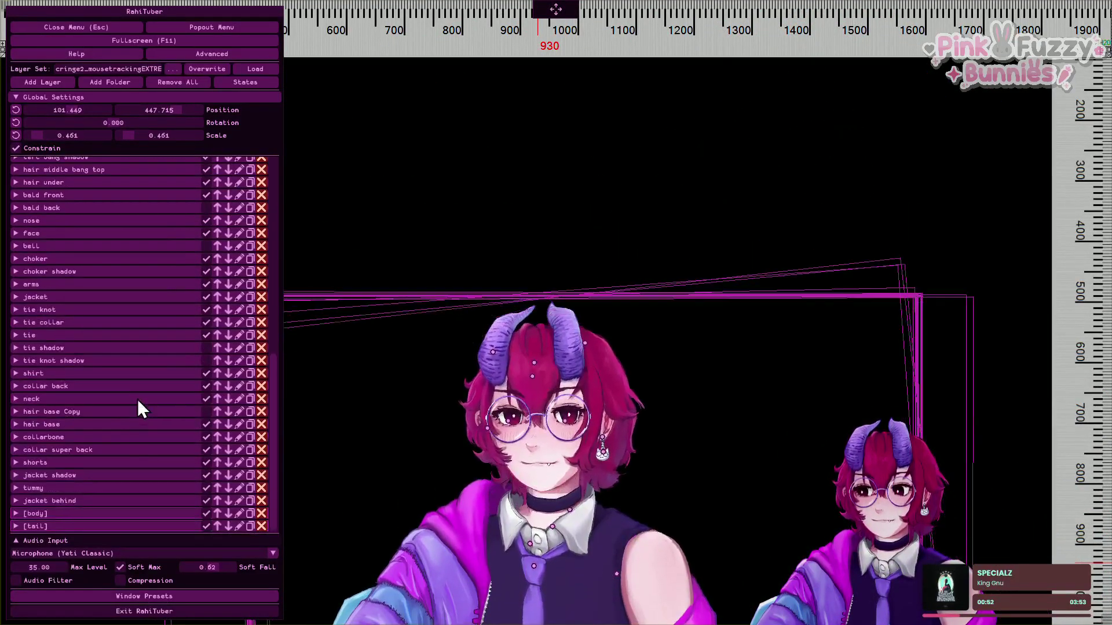
click(136, 424)
scroll(138, 399, down, 7)
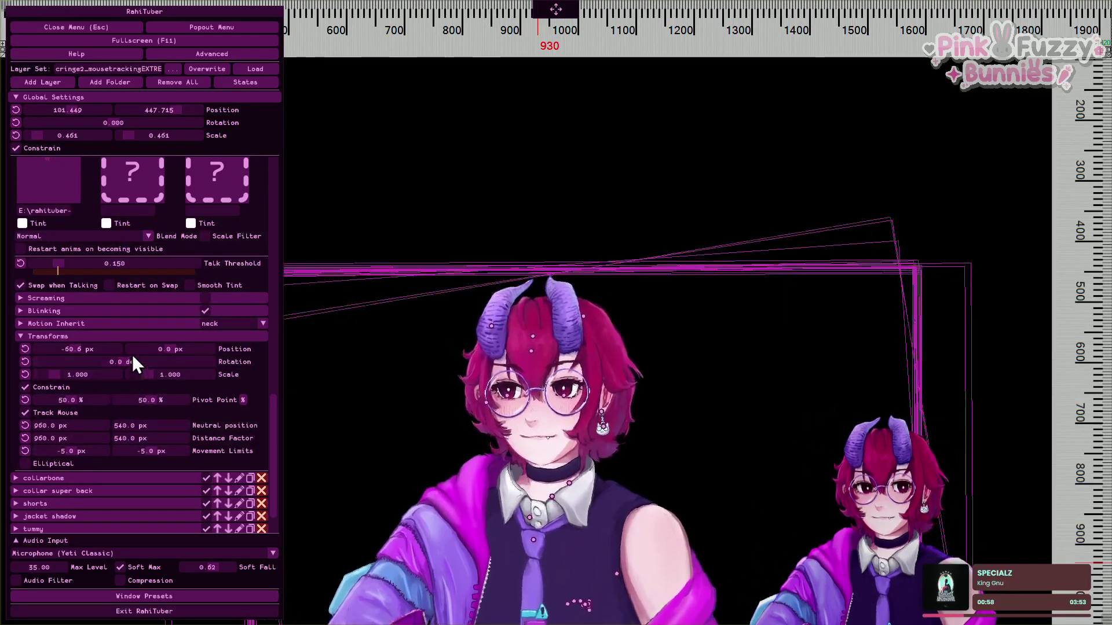
click(126, 323)
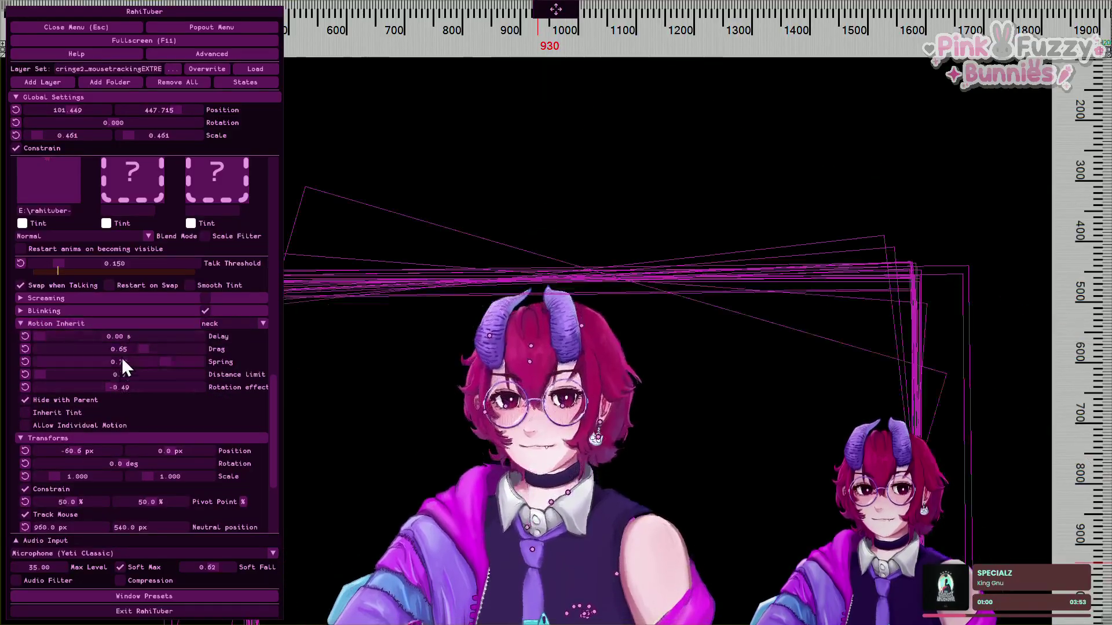
scroll(131, 350, up, 10)
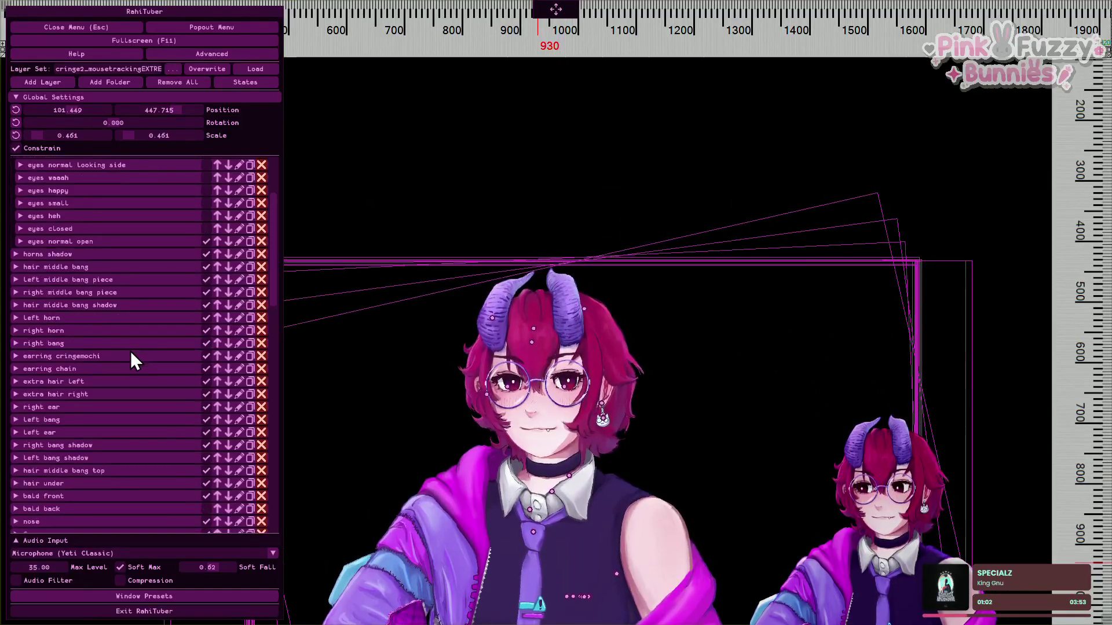
scroll(130, 355, up, 3)
click(110, 226)
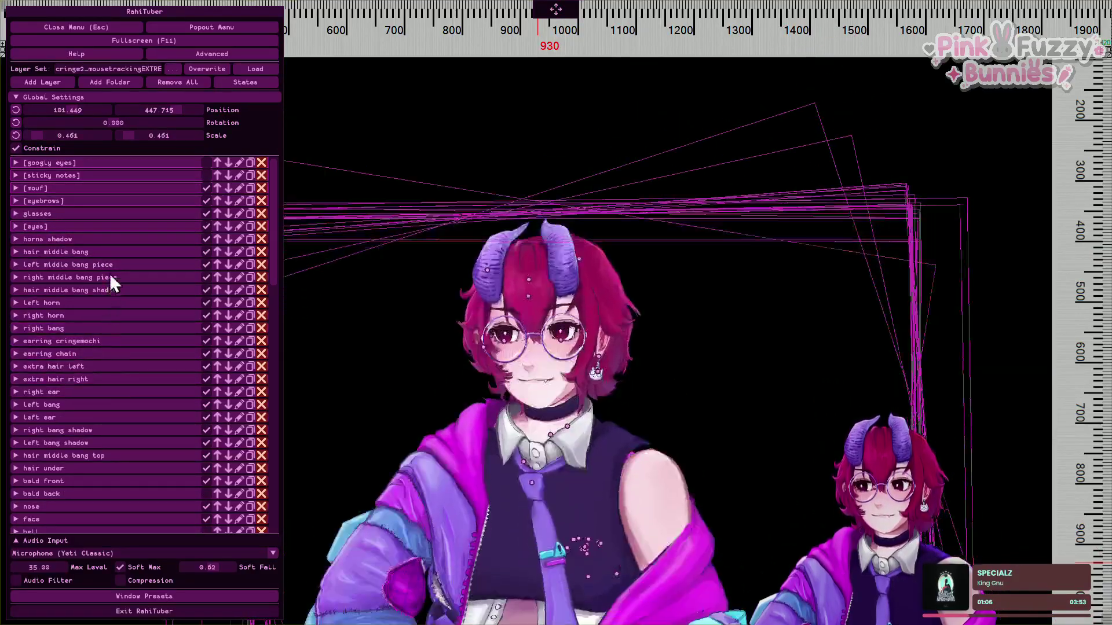
Examine the nose layer's transforms, mouse tracking and motion inherit settings.
scroll(109, 265, down, 1)
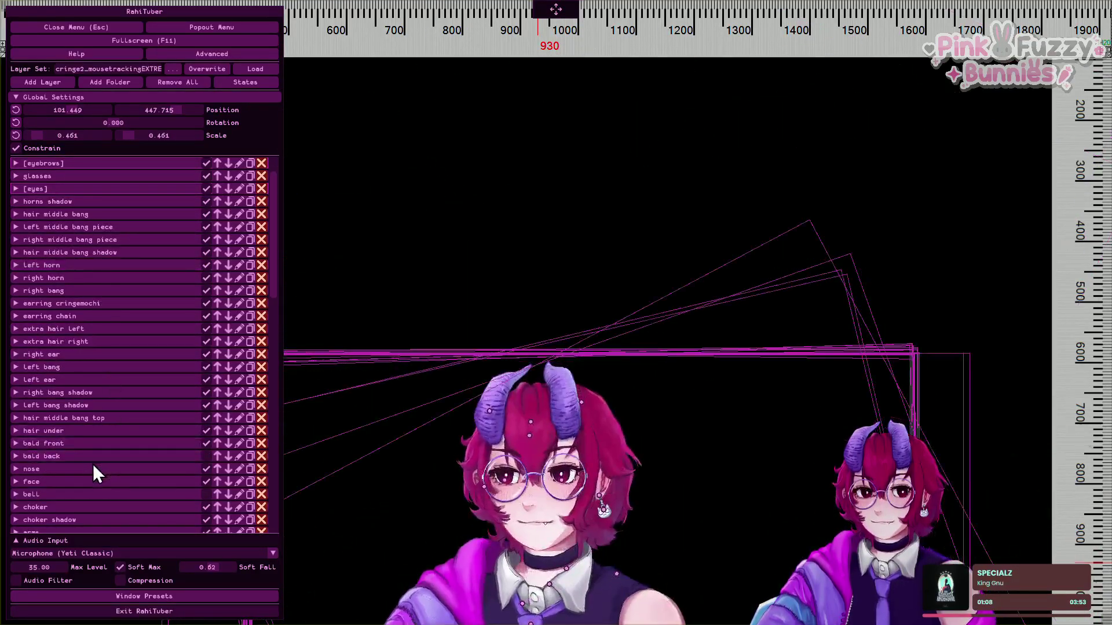
click(93, 466)
scroll(98, 423, down, 6)
click(102, 418)
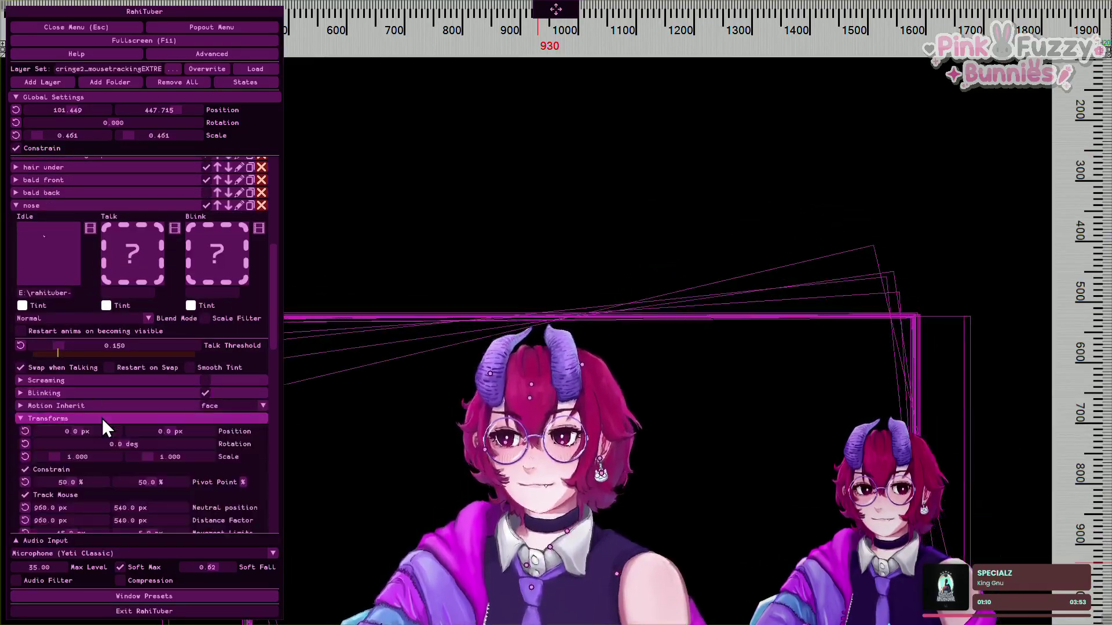
scroll(102, 414, down, 4)
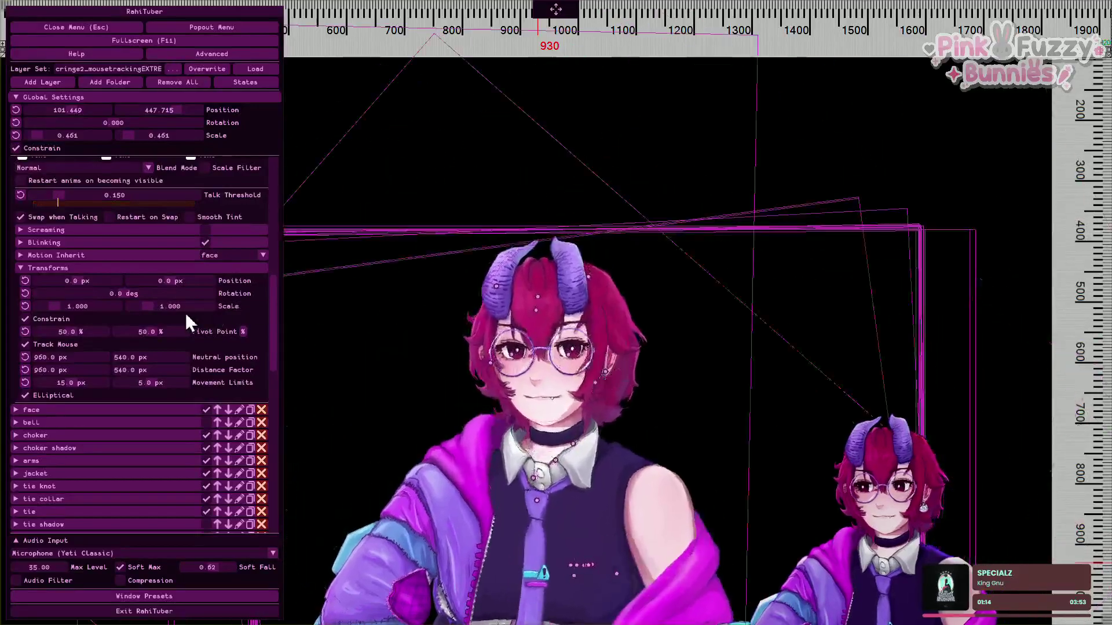
click(169, 257)
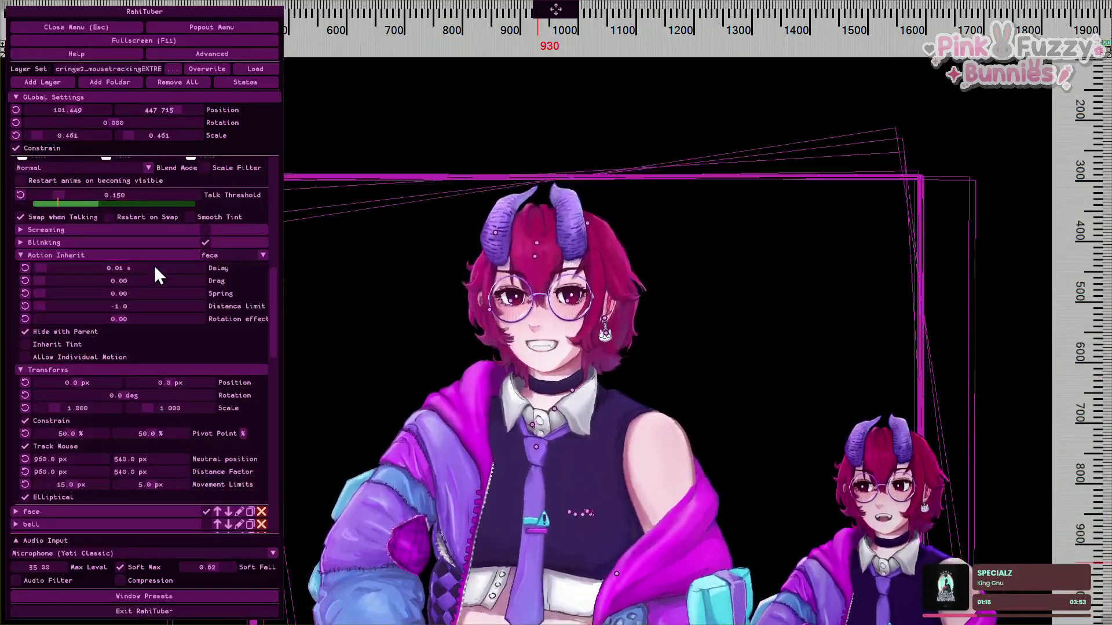
click(130, 255)
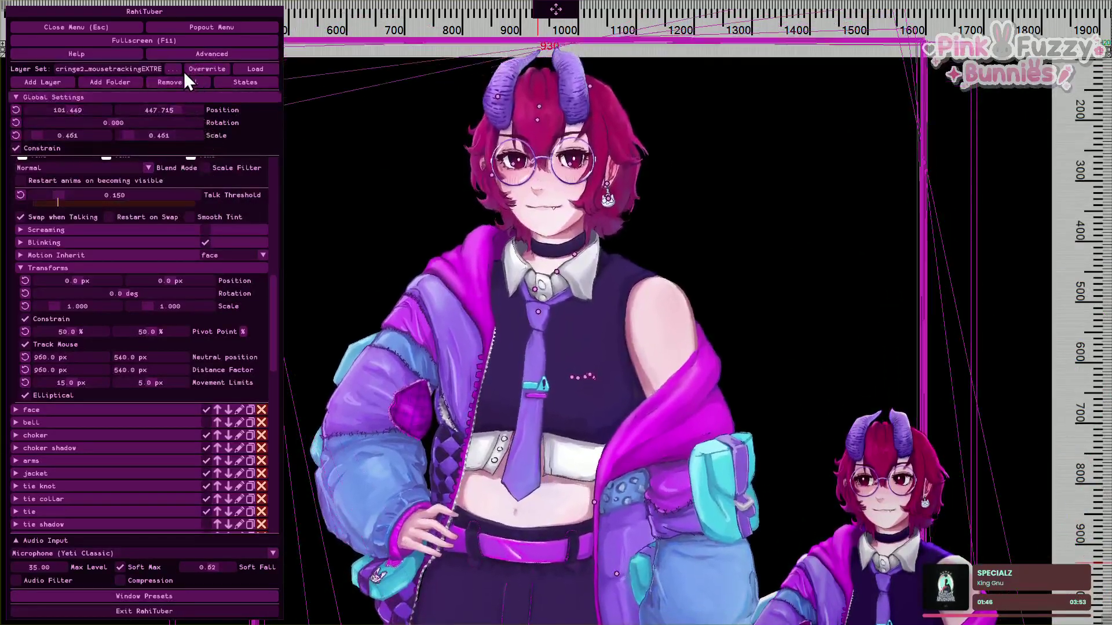
Load the layer set cringe_chibi_0206.xml from the rahituber-win folder.
click(176, 70)
scroll(148, 139, down, 1)
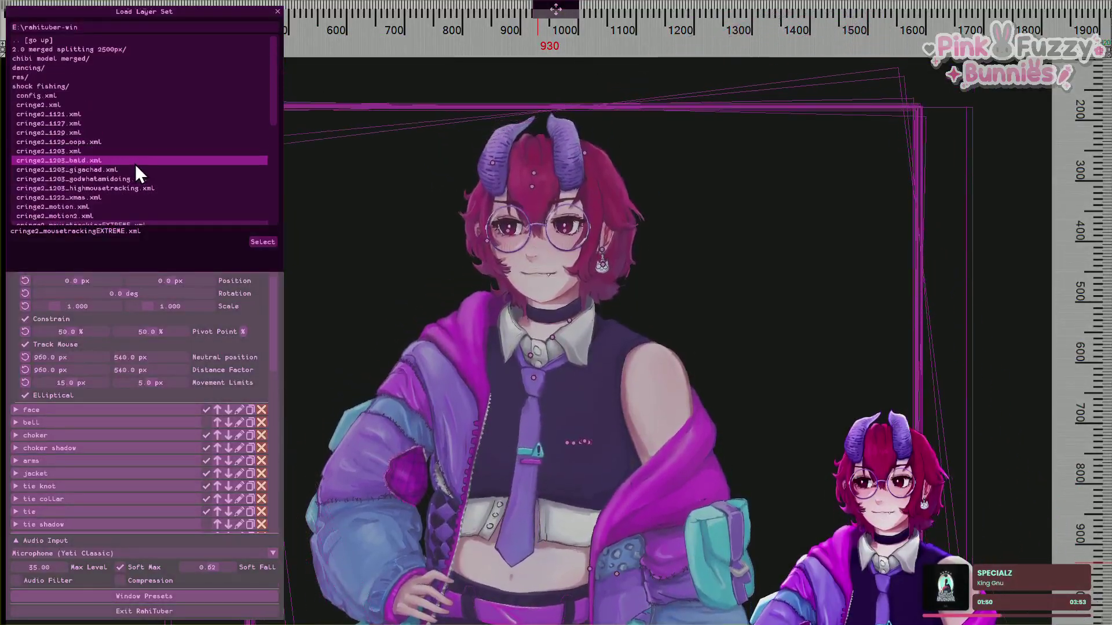
scroll(136, 168, down, 3)
scroll(135, 165, down, 1)
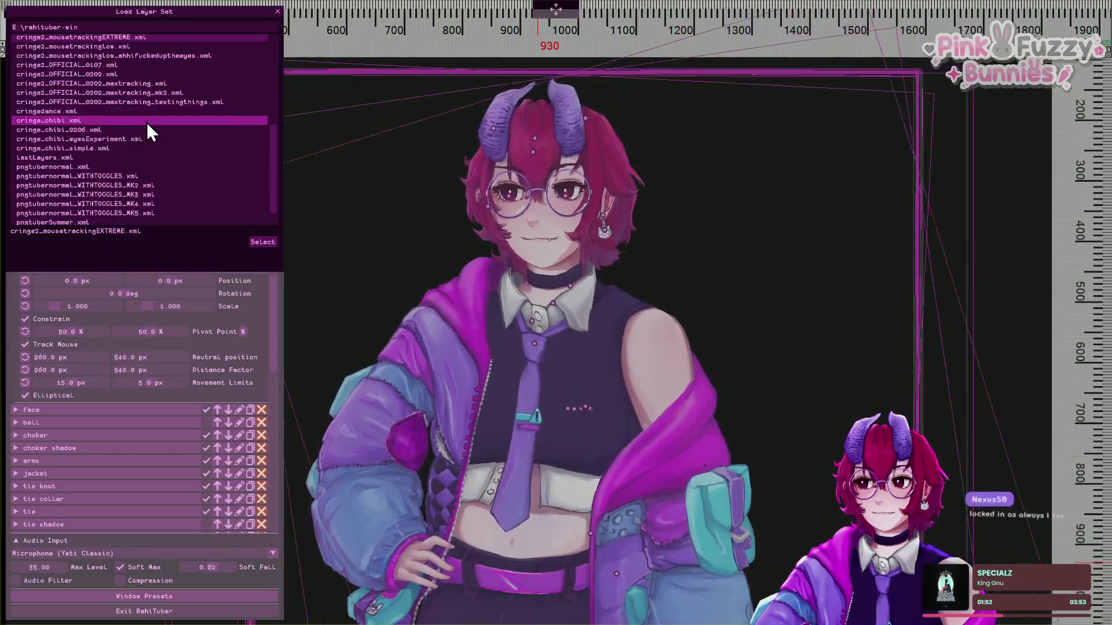
click(147, 132)
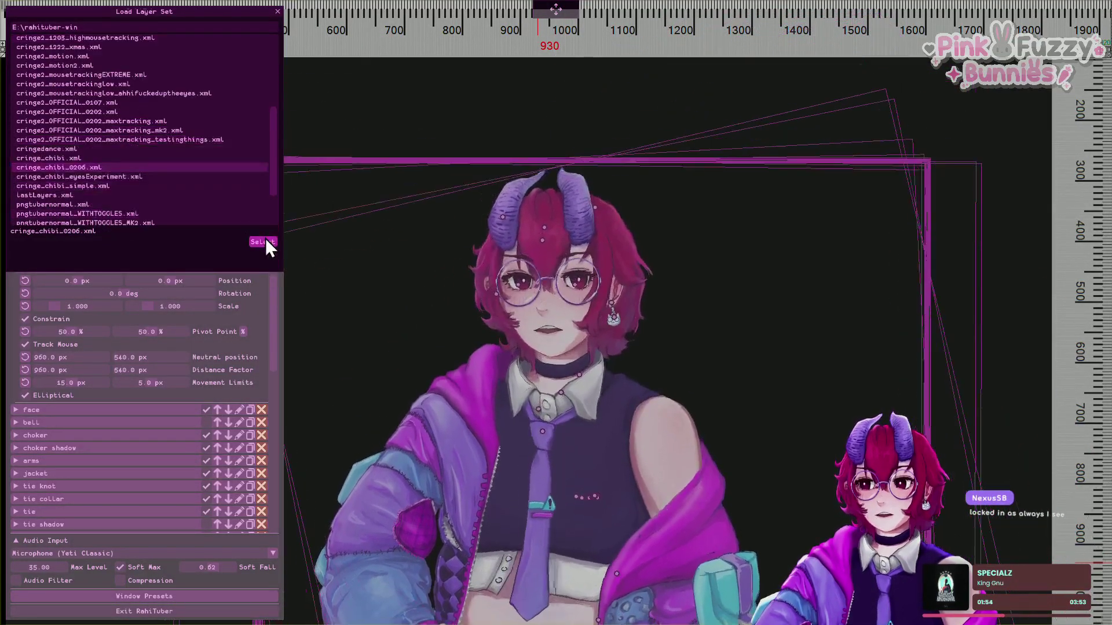
click(264, 242)
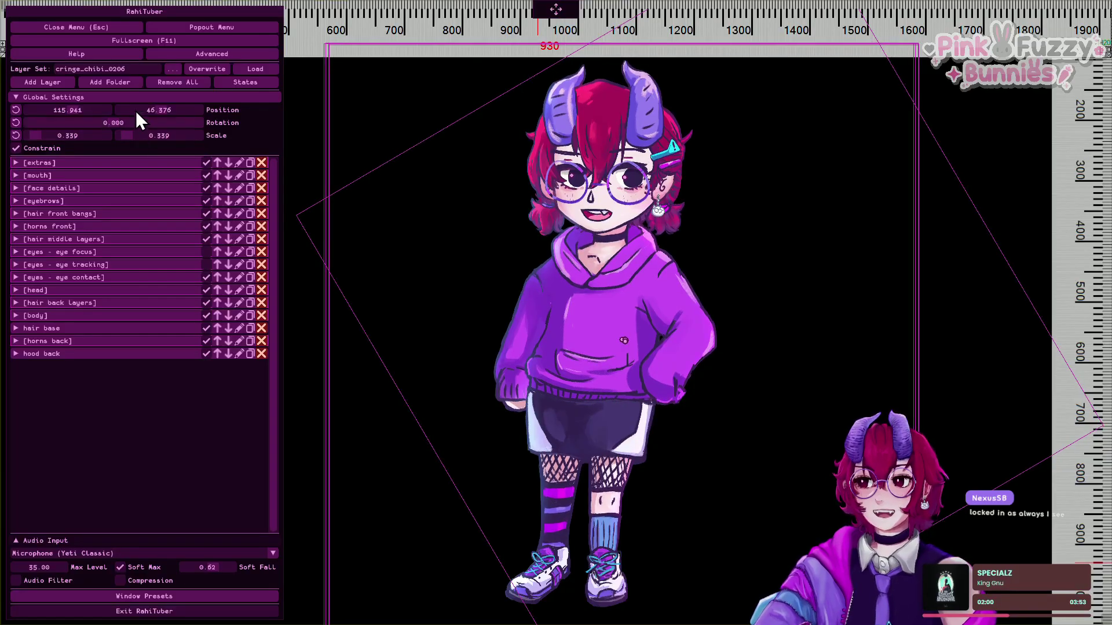
Load the layer set shockfishing.xml and hide the menu to show the fishing bunny model.
click(168, 70)
scroll(128, 173, up, 10)
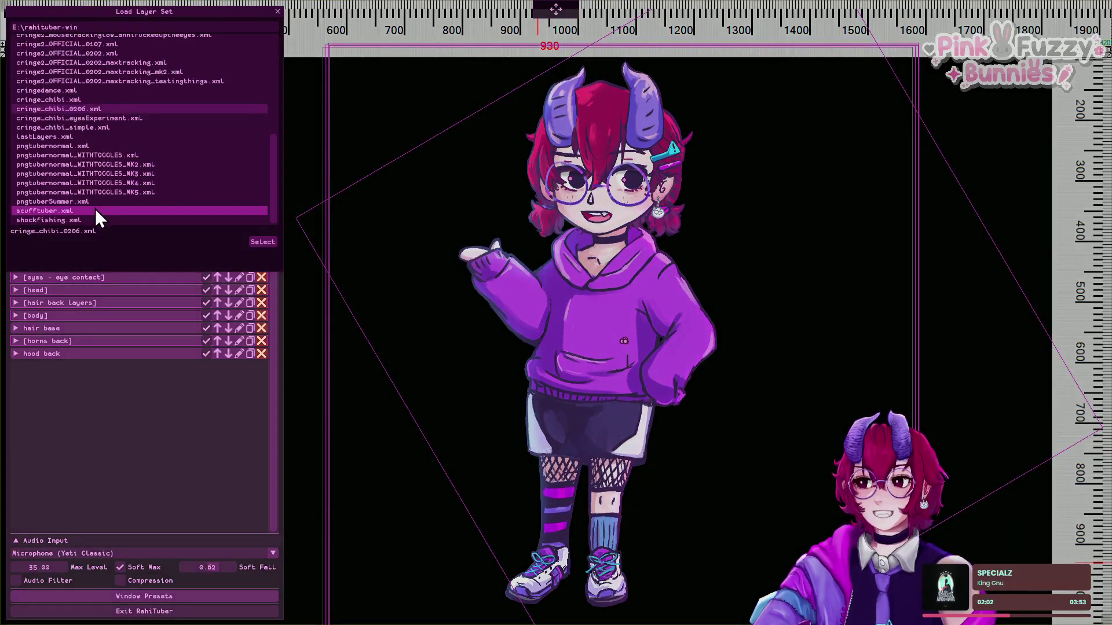
scroll(81, 203, down, 10)
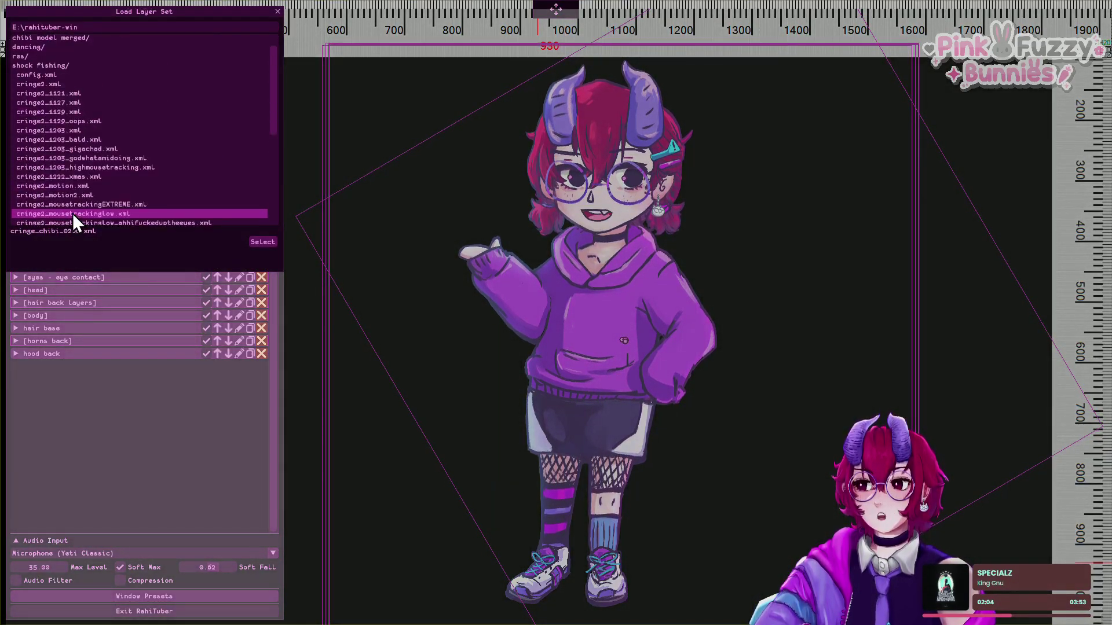
scroll(93, 133, up, 4)
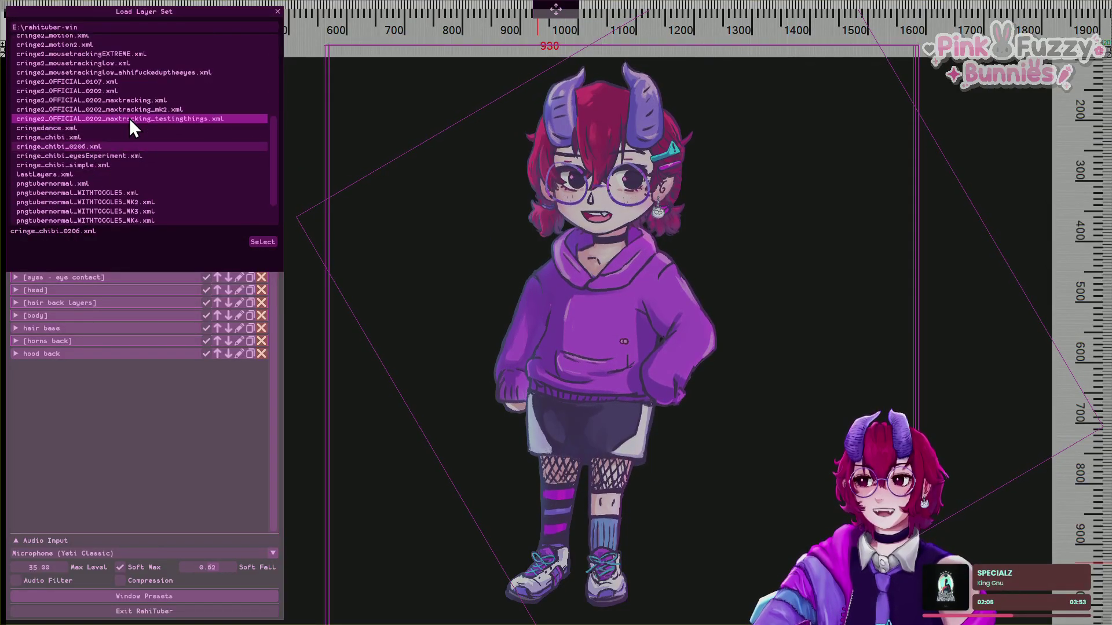
scroll(120, 99, up, 2)
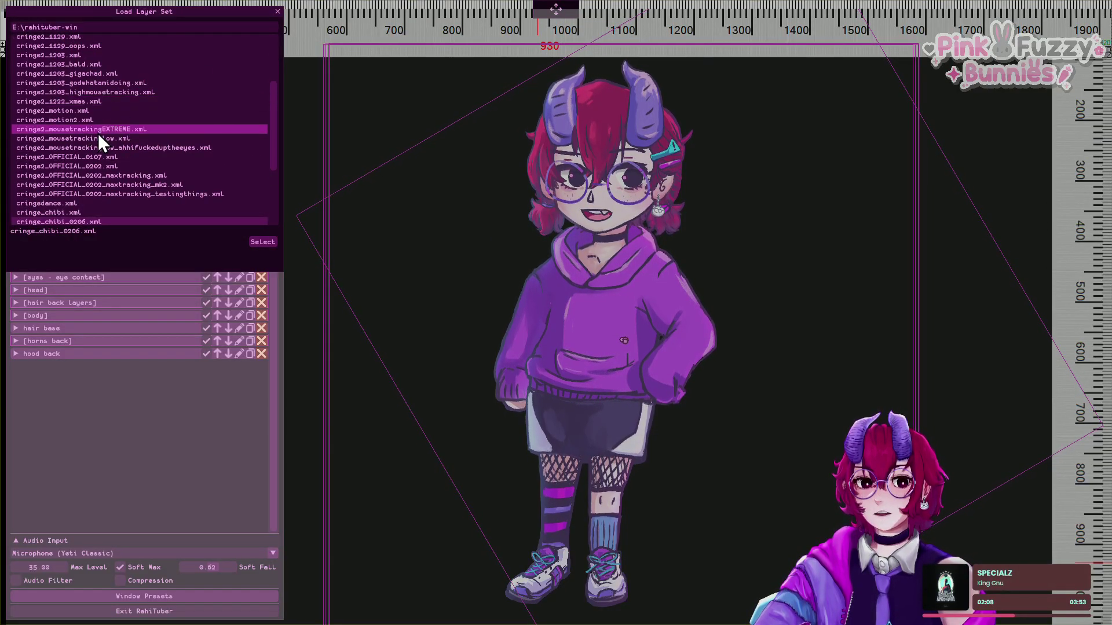
click(85, 219)
click(264, 243)
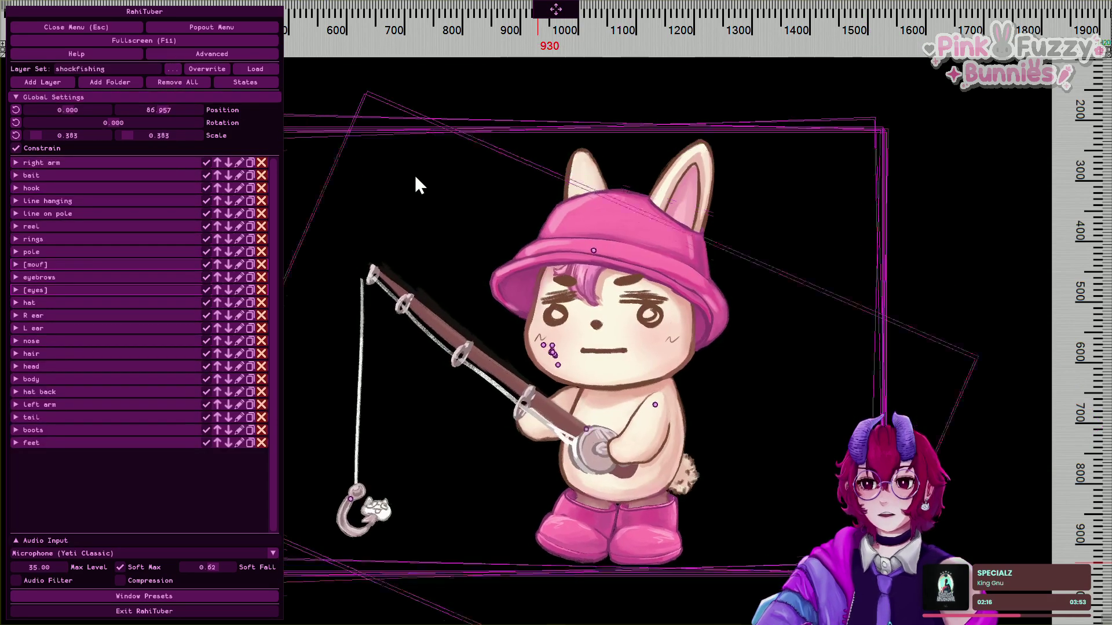
key(Escape)
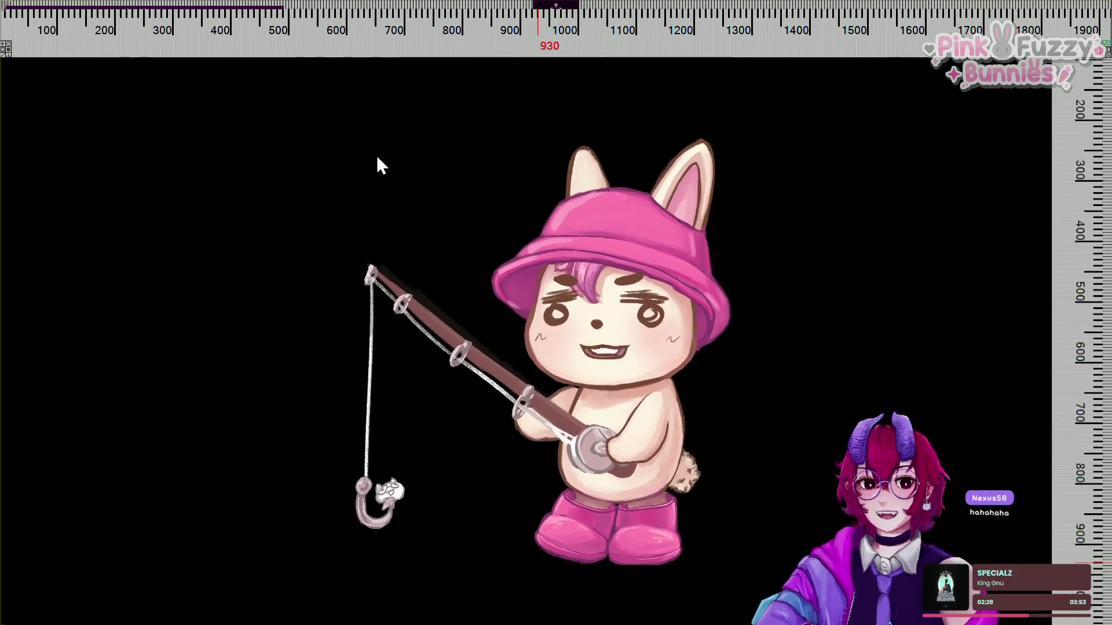
Enable mouse tracking in the transforms of the right iris layer inside the eyes folder, and collapse the layer.
right_click(387, 165)
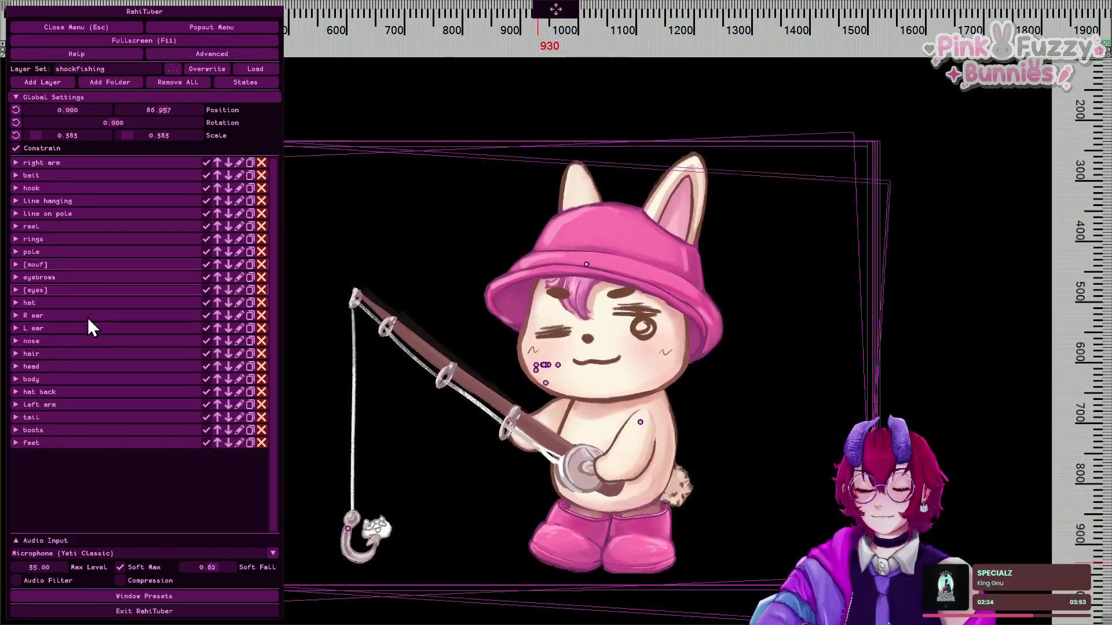
click(93, 291)
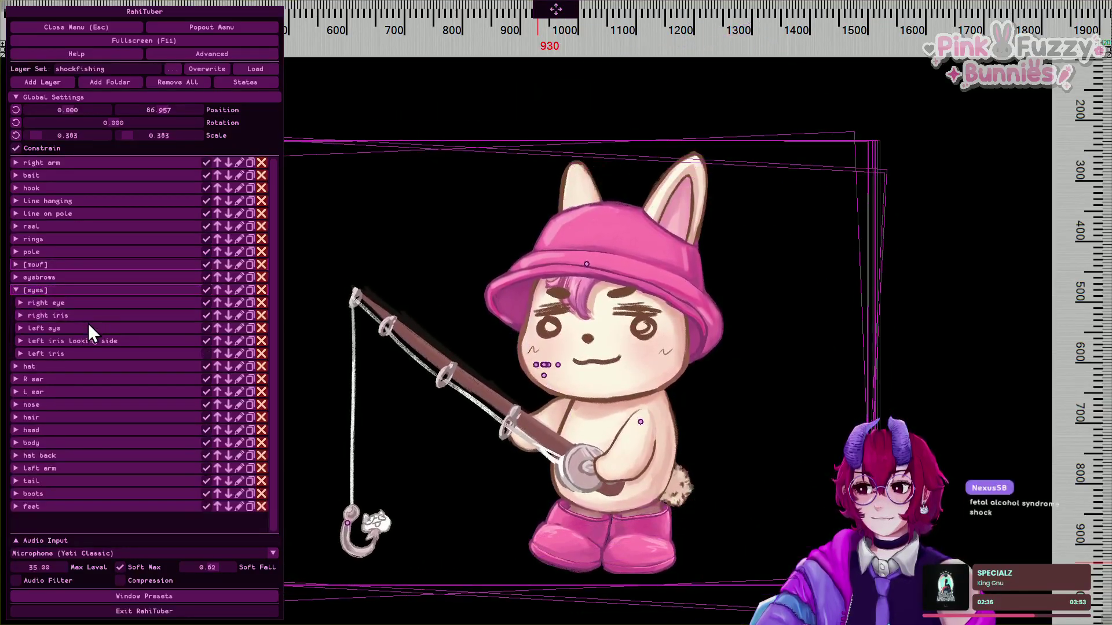
click(85, 317)
scroll(89, 325, down, 3)
click(78, 416)
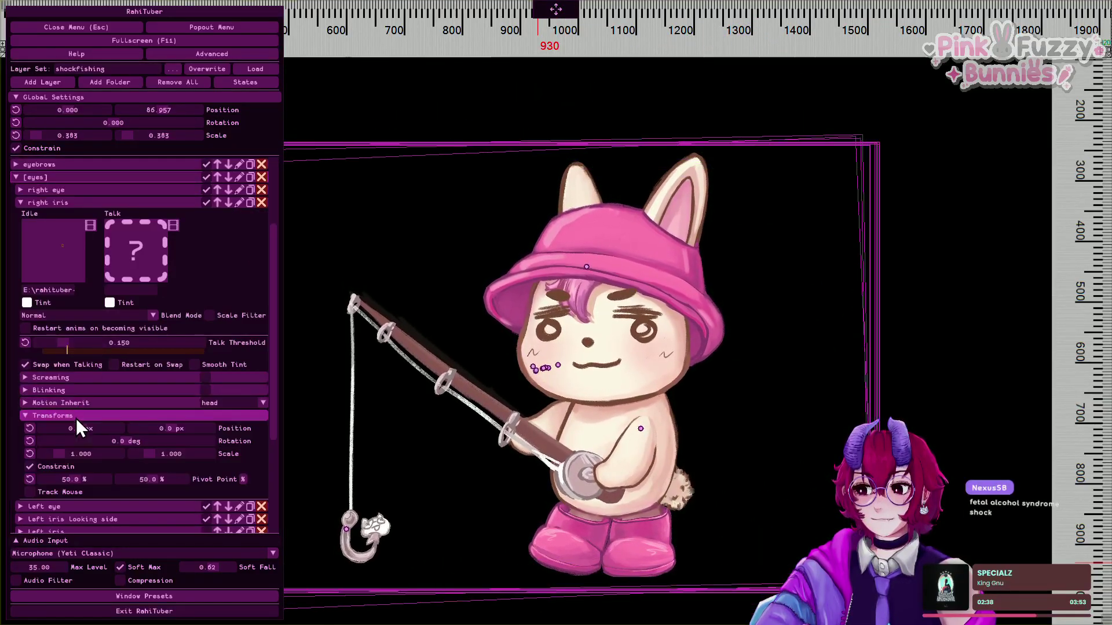
scroll(44, 457, down, 1)
click(44, 454)
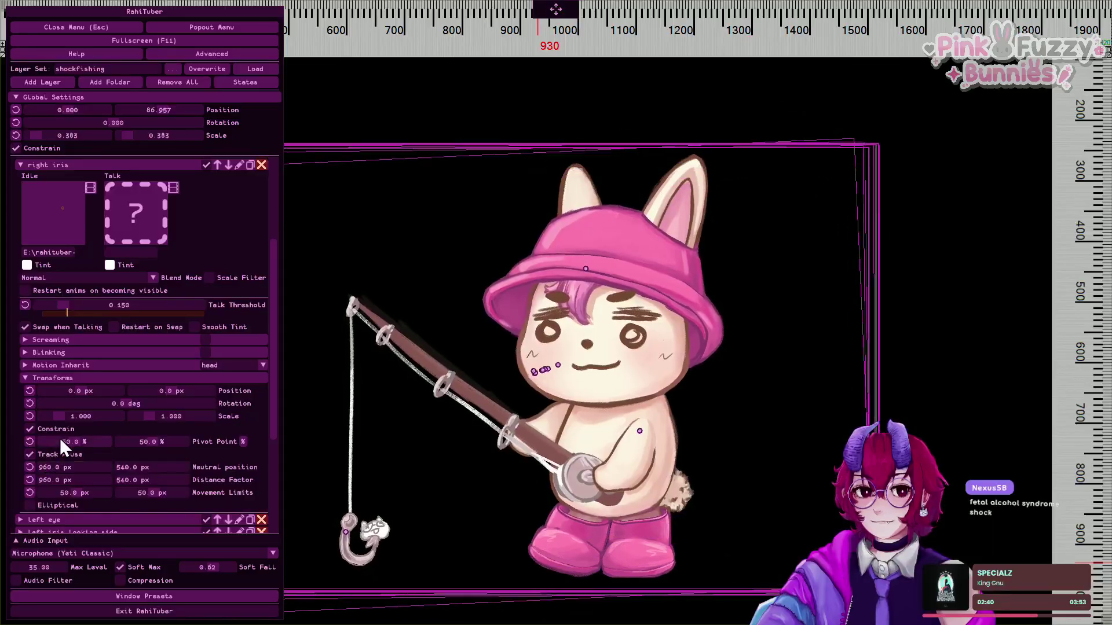
scroll(99, 231, up, 2)
click(99, 240)
scroll(102, 240, up, 2)
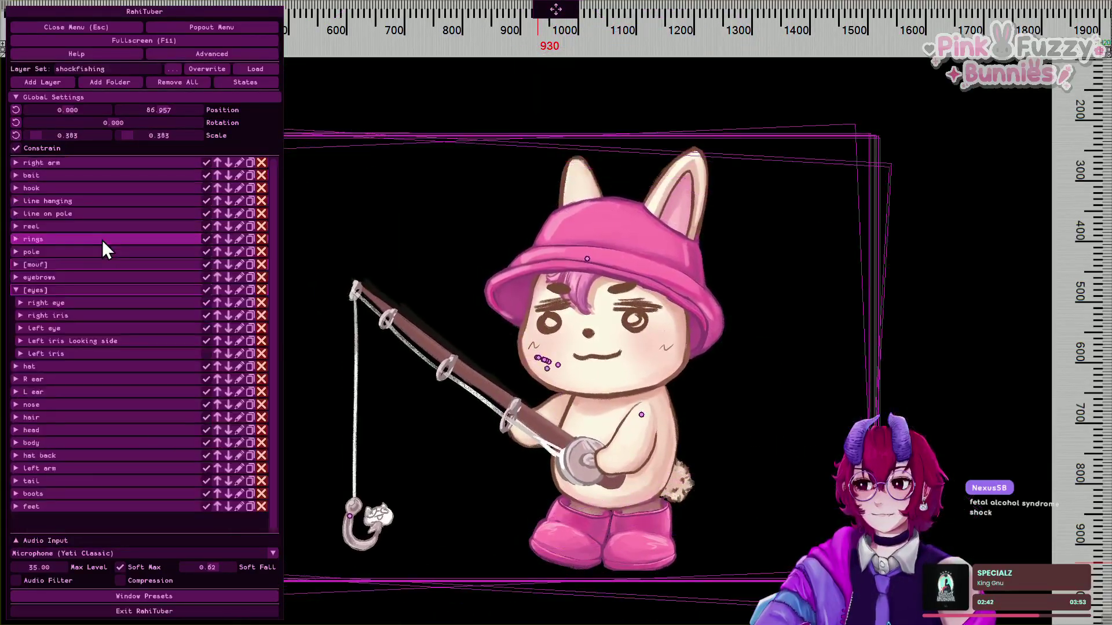
Try mouse tracking on the left eye layer with a horizontal movement limit of -50 px.
click(85, 330)
scroll(87, 348, down, 4)
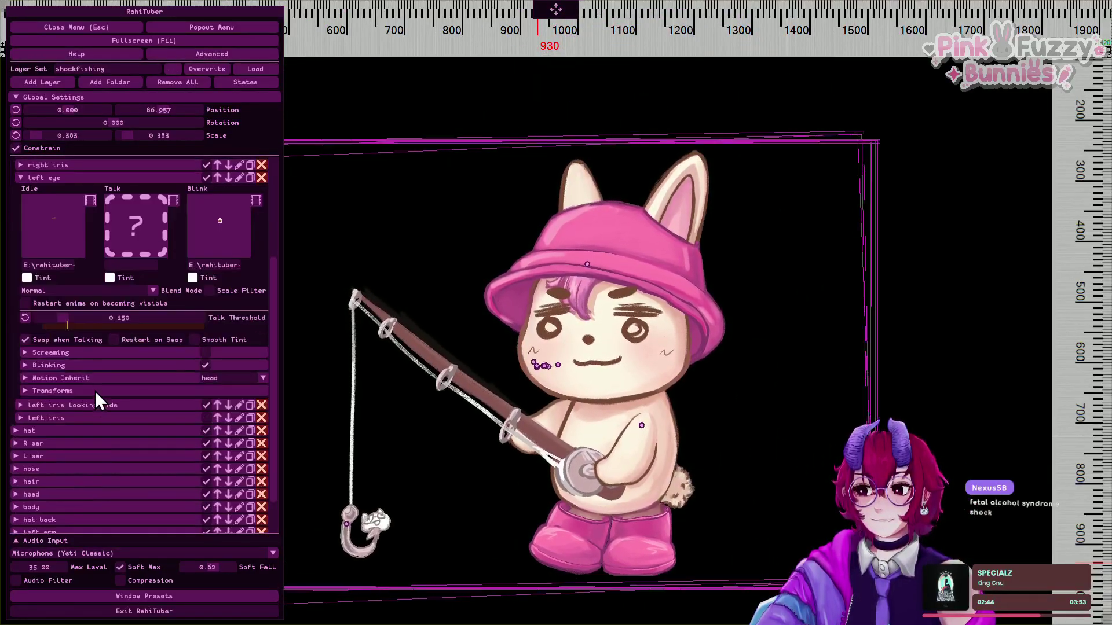
click(87, 393)
scroll(87, 394, down, 3)
click(50, 355)
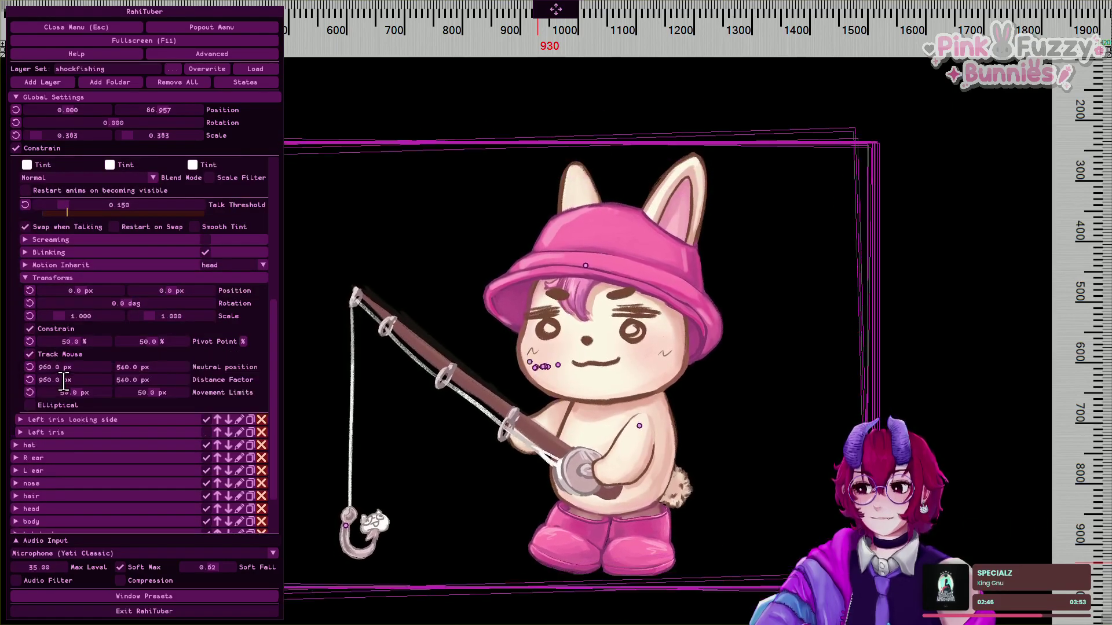
double_click(66, 393)
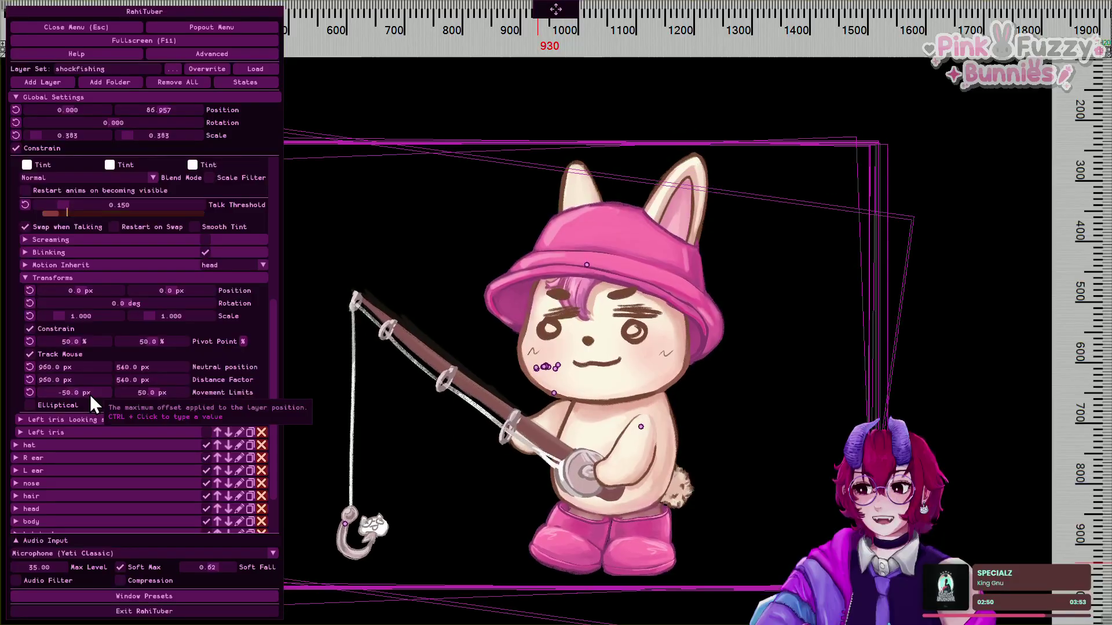
double_click(140, 392)
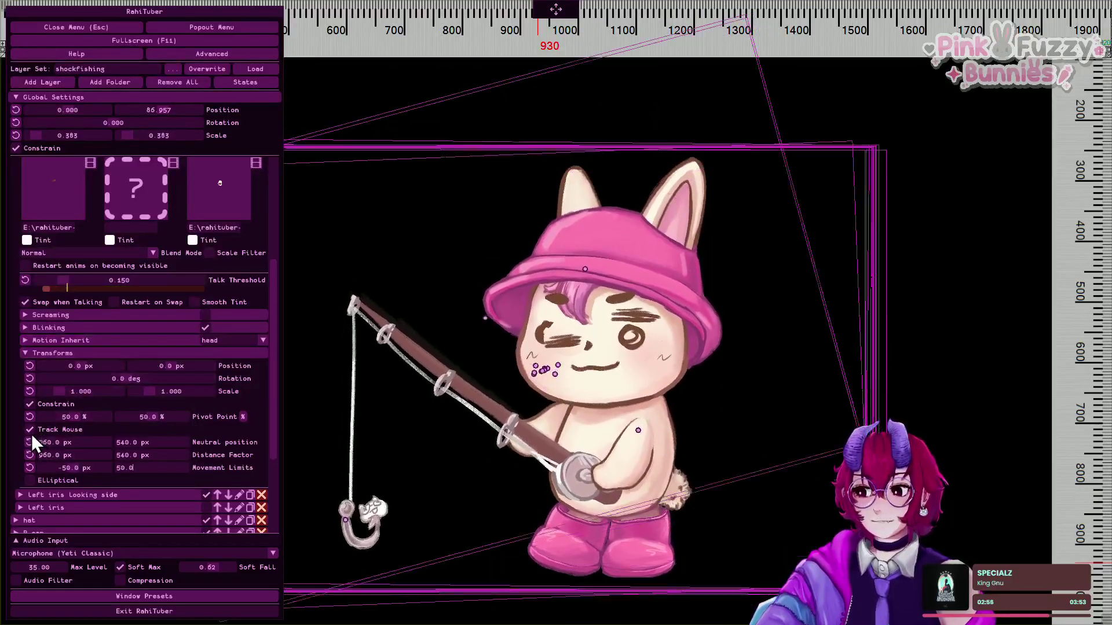
Turn mouse tracking back off for the left eye layer and collapse the layer.
click(31, 431)
scroll(79, 331, up, 3)
click(84, 292)
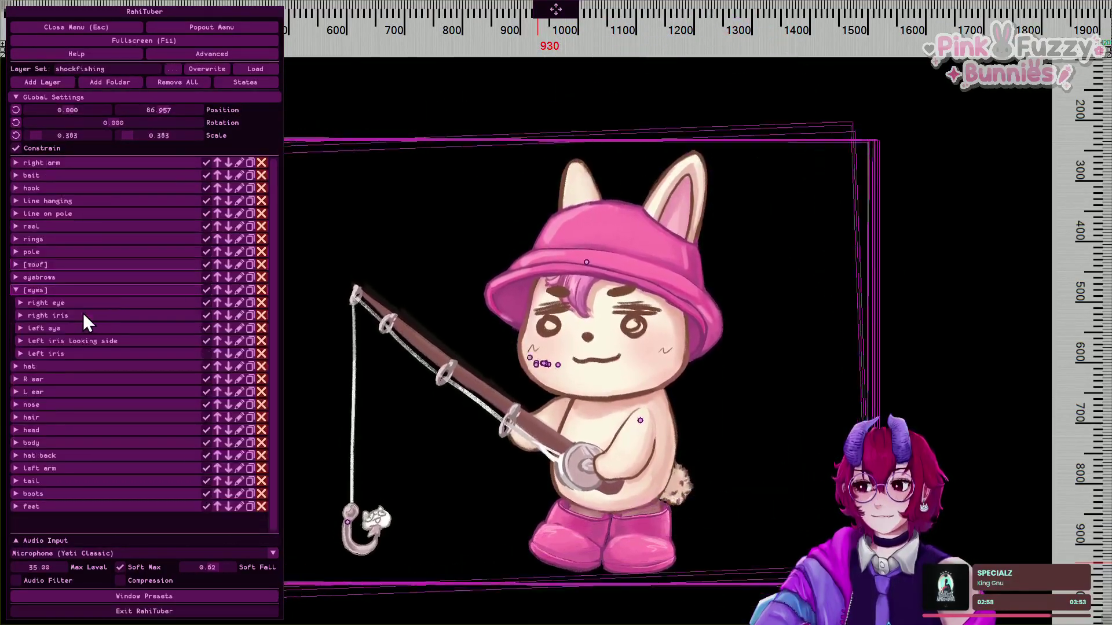
Enable mouse tracking in the transforms of the left iris layer, with both movement limits at -50 px.
click(81, 354)
scroll(66, 367, down, 3)
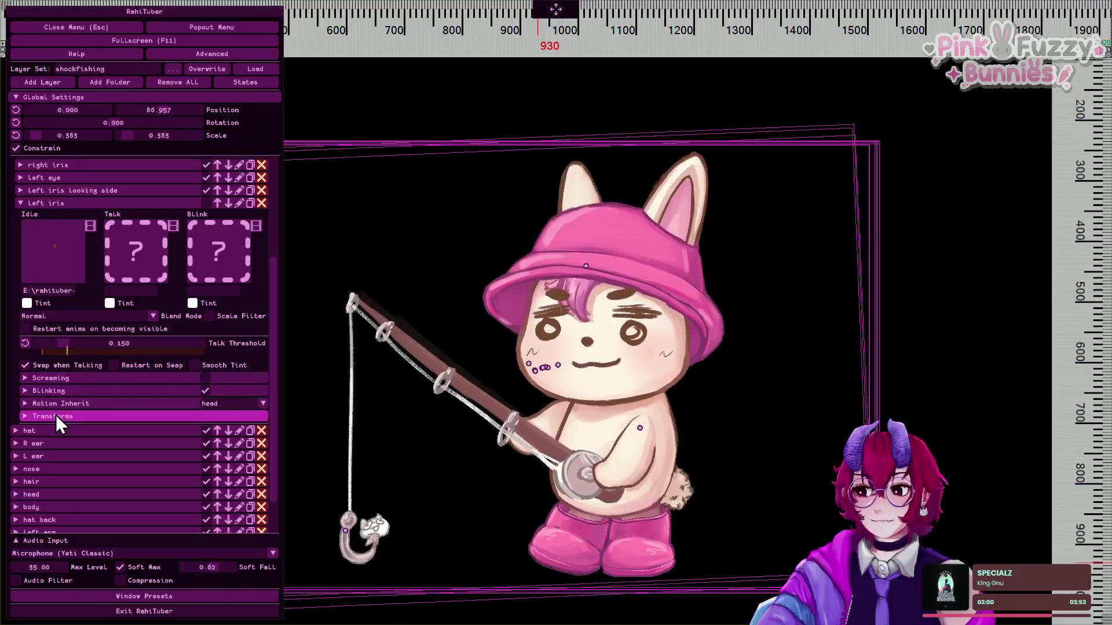
click(55, 416)
scroll(53, 414, down, 2)
click(48, 381)
double_click(76, 418)
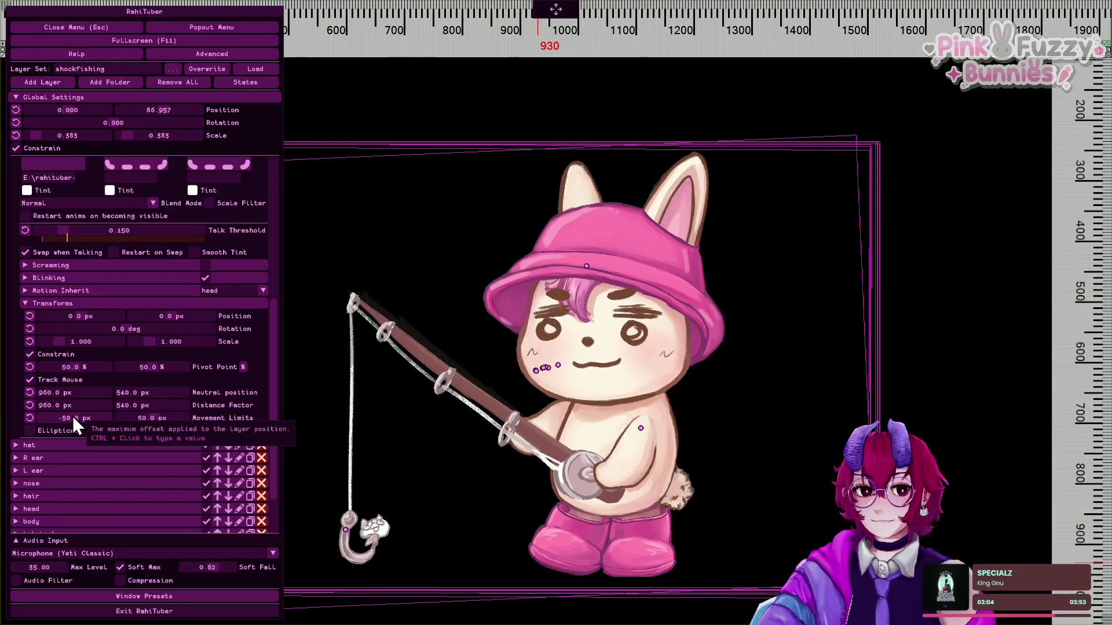
double_click(138, 418)
text(-50)
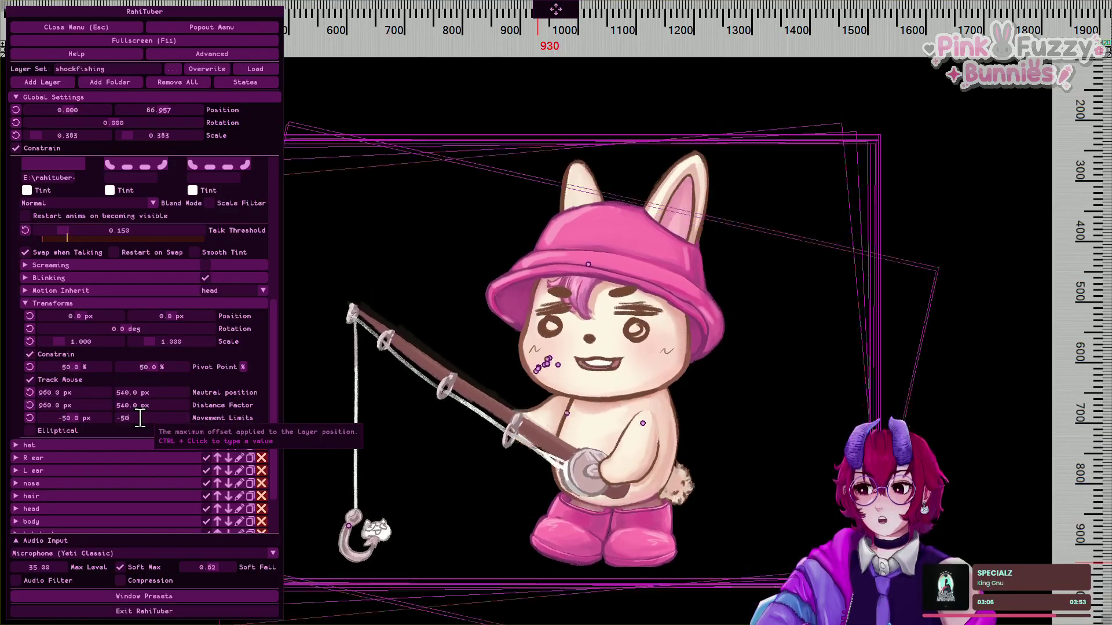
key(Return)
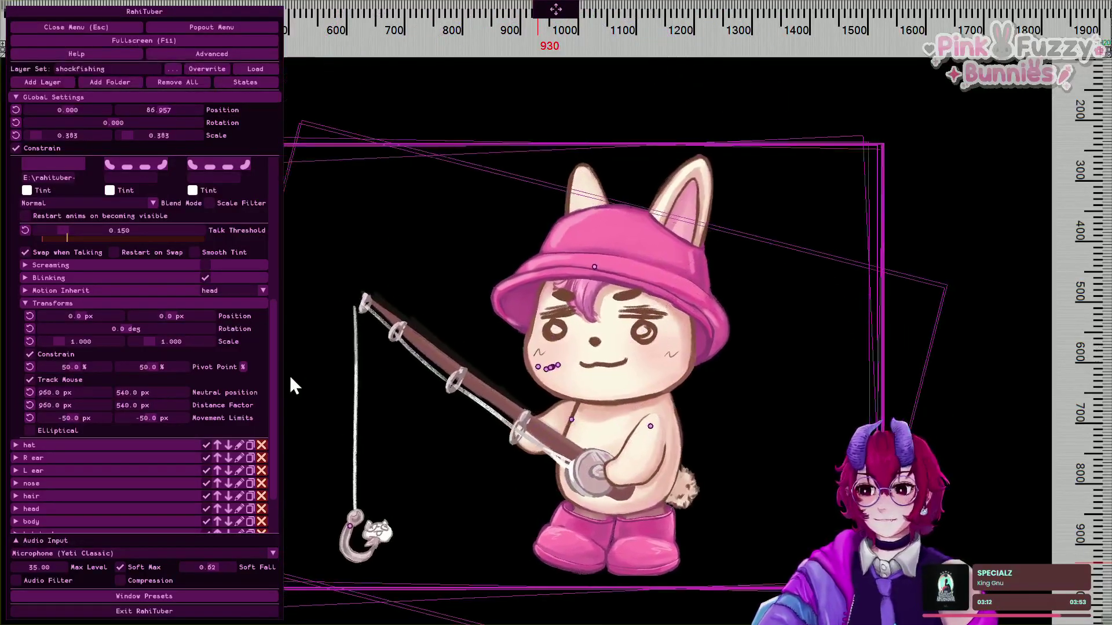
Make the left iris layer inherit motion from the right iris layer, and set its movement limits to about -412.3 px and -231.1 px.
scroll(229, 377, up, 3)
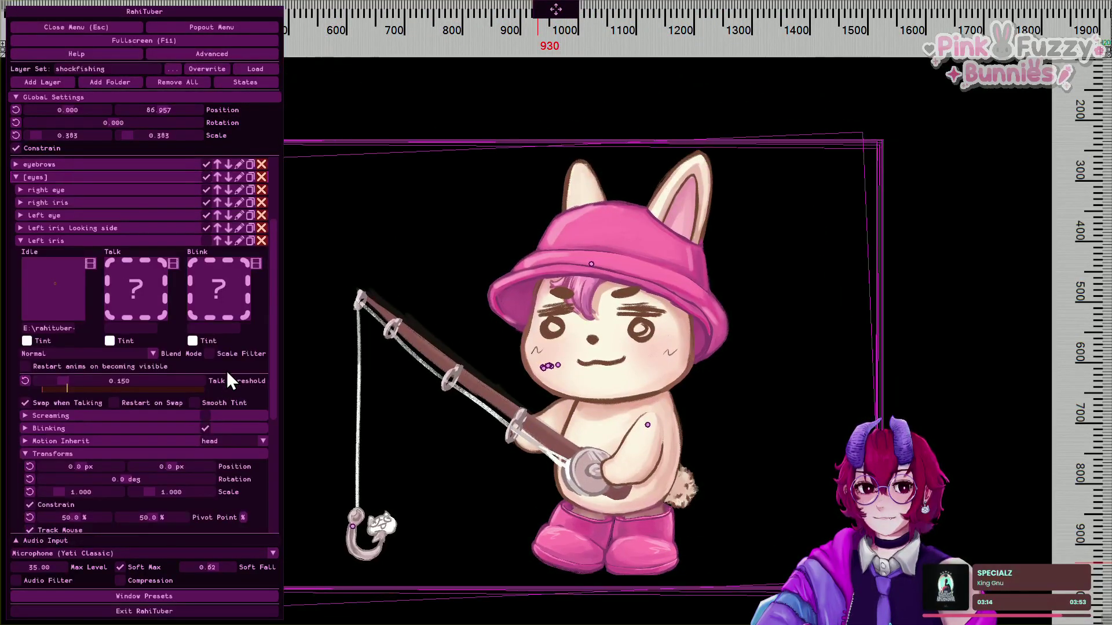
scroll(227, 371, down, 1)
scroll(197, 417, down, 3)
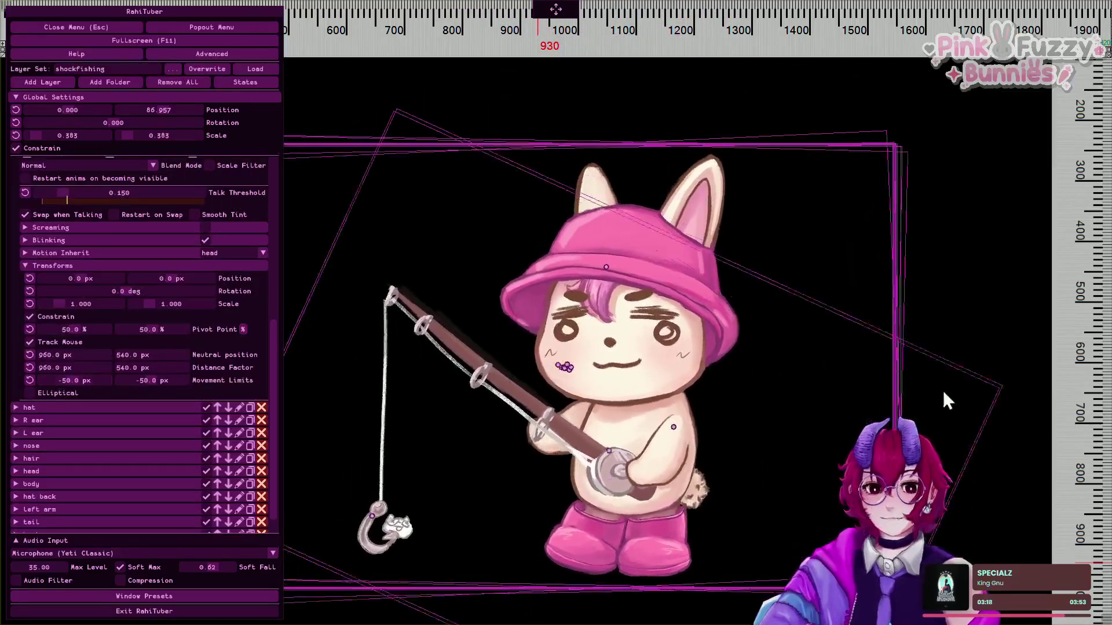
scroll(203, 381, up, 2)
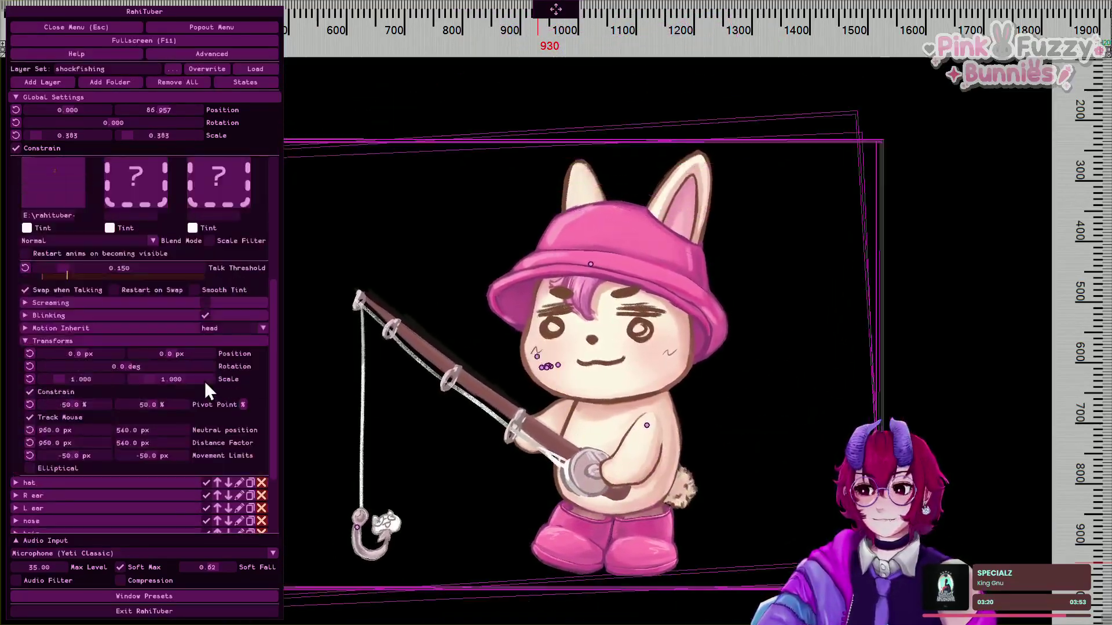
click(222, 329)
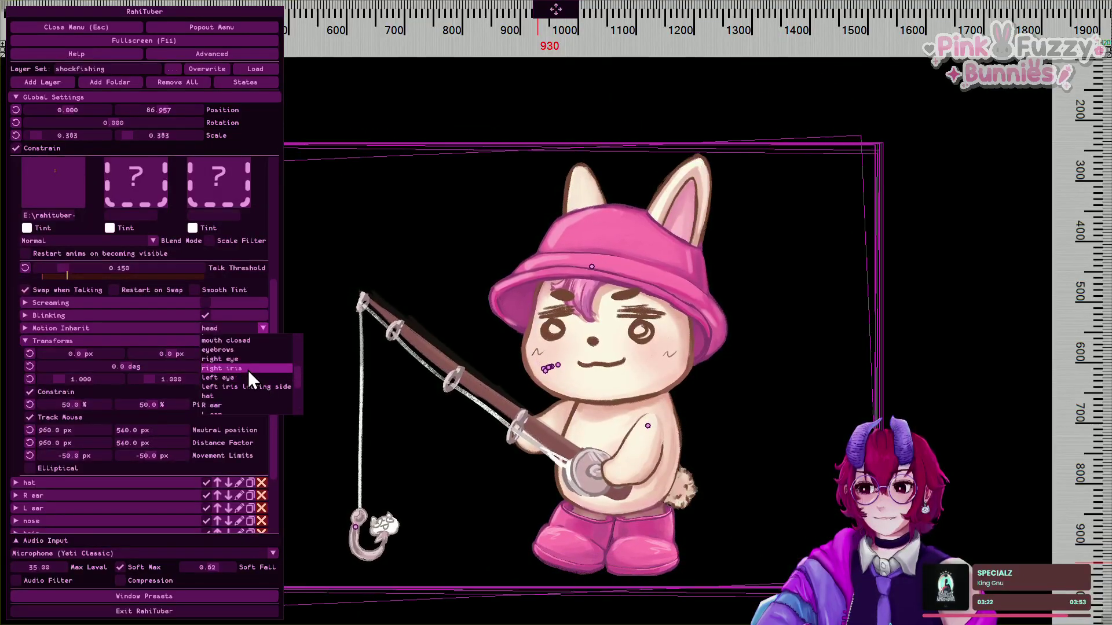
click(248, 370)
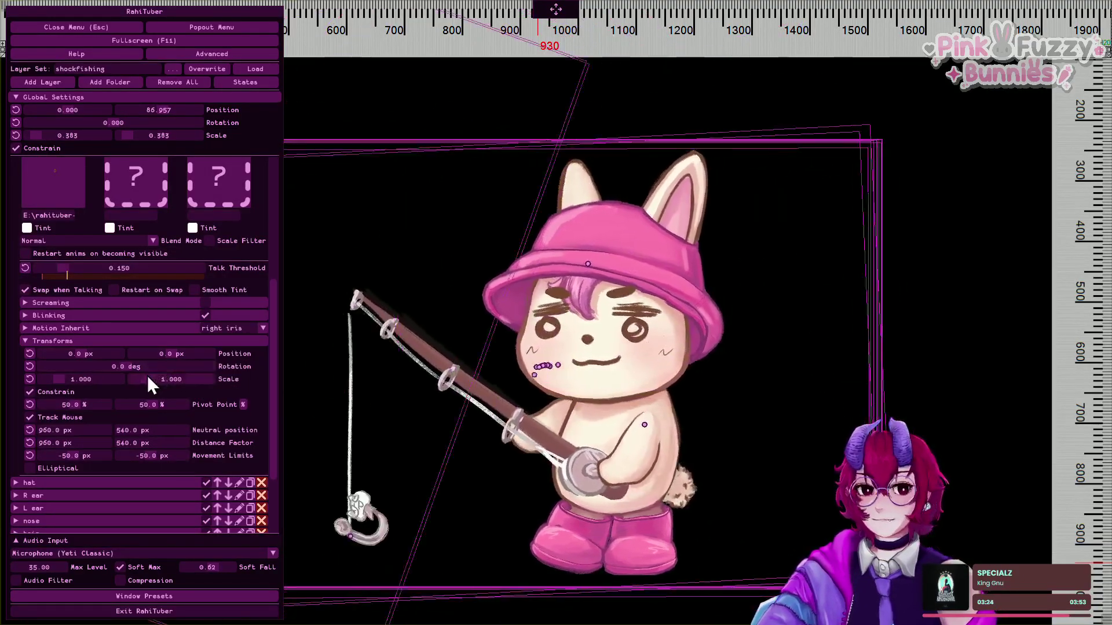
scroll(159, 412, down, 2)
drag(92, 381, 610, 347)
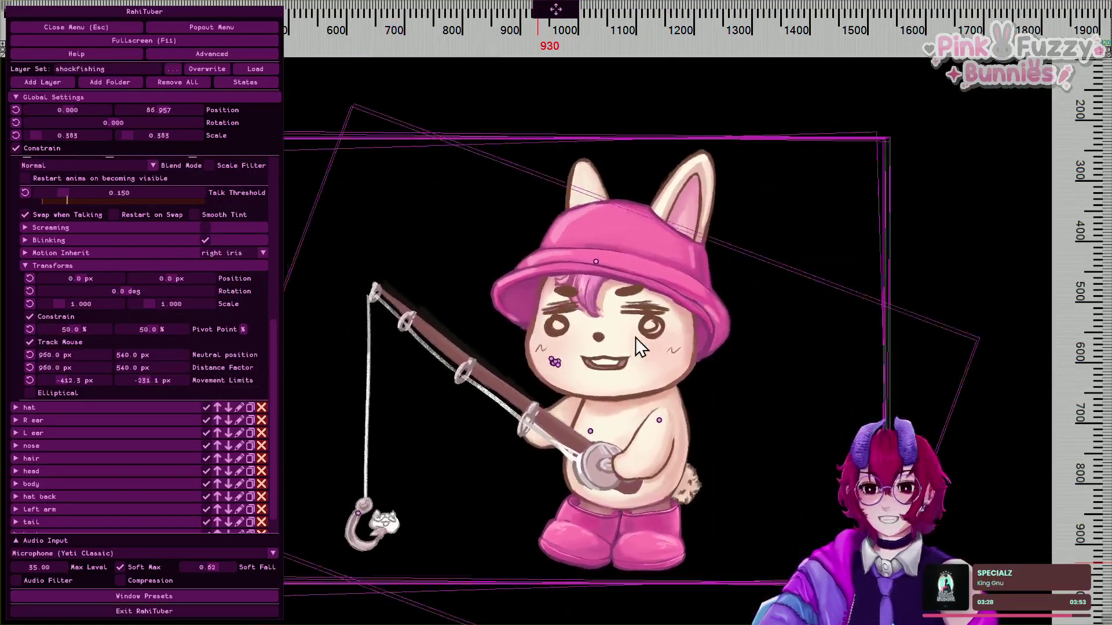
Try showing the left iris layer in place of the left iris looking side layer.
scroll(128, 342, up, 2)
scroll(133, 343, up, 2)
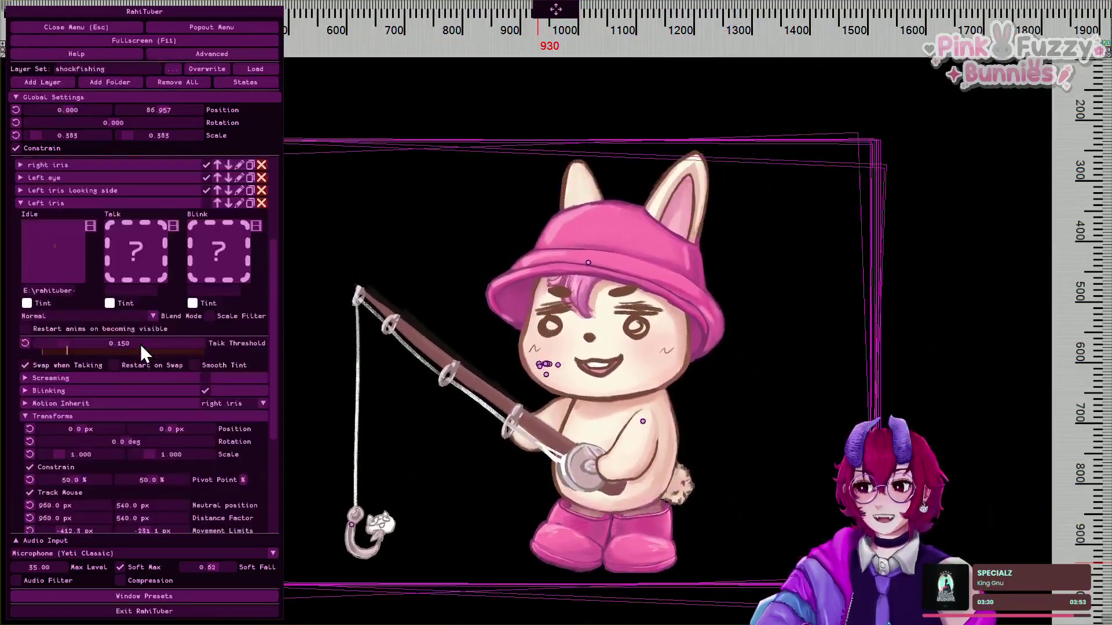
scroll(137, 315, up, 1)
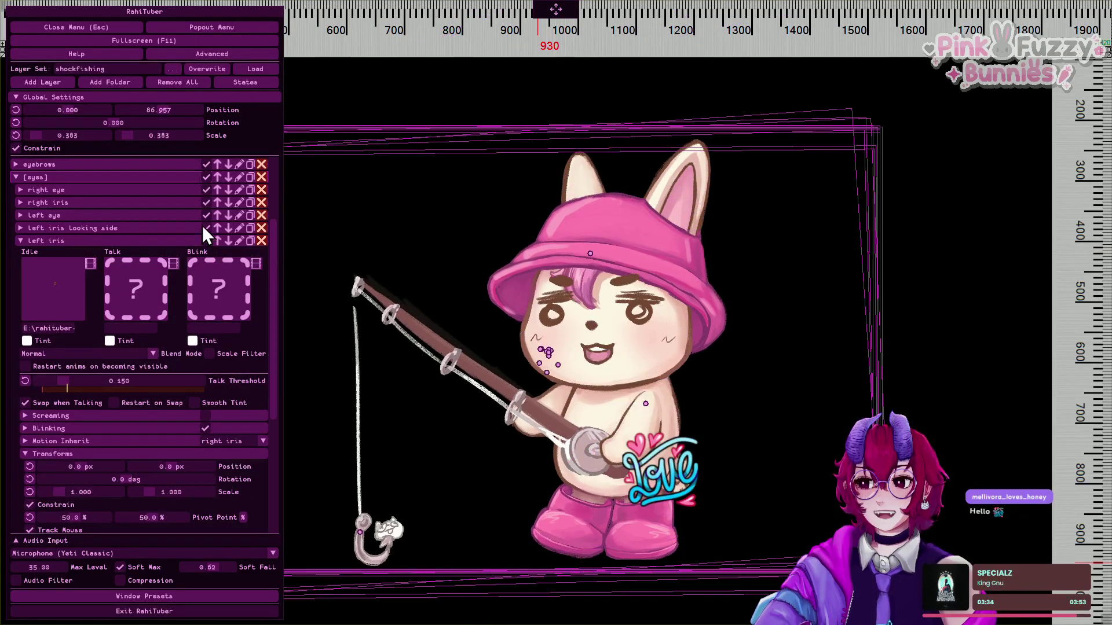
click(203, 226)
click(203, 240)
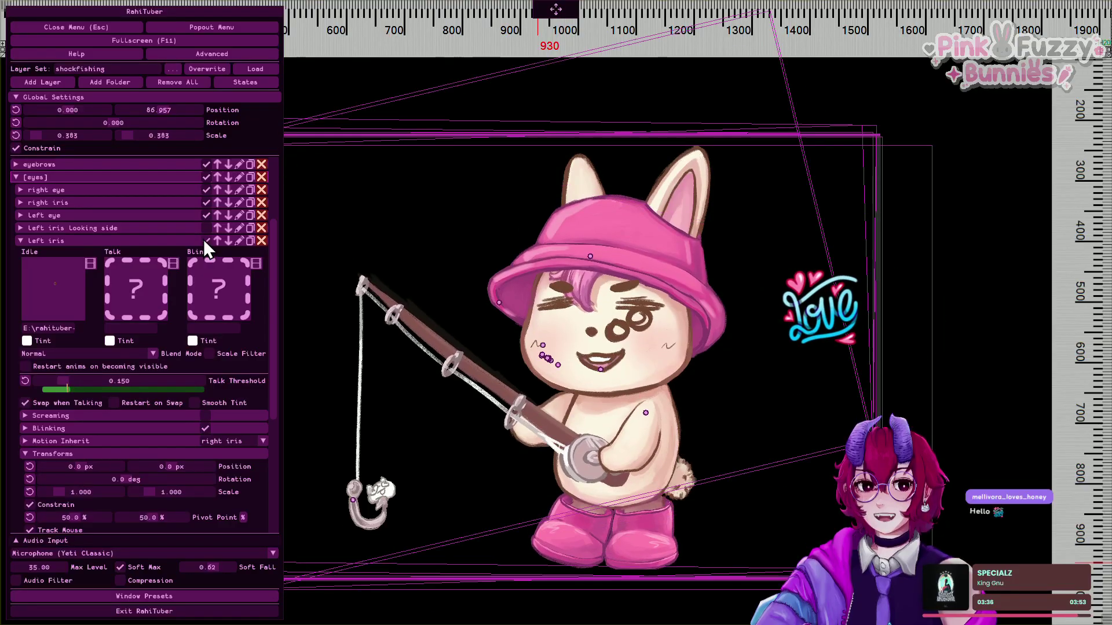
click(203, 227)
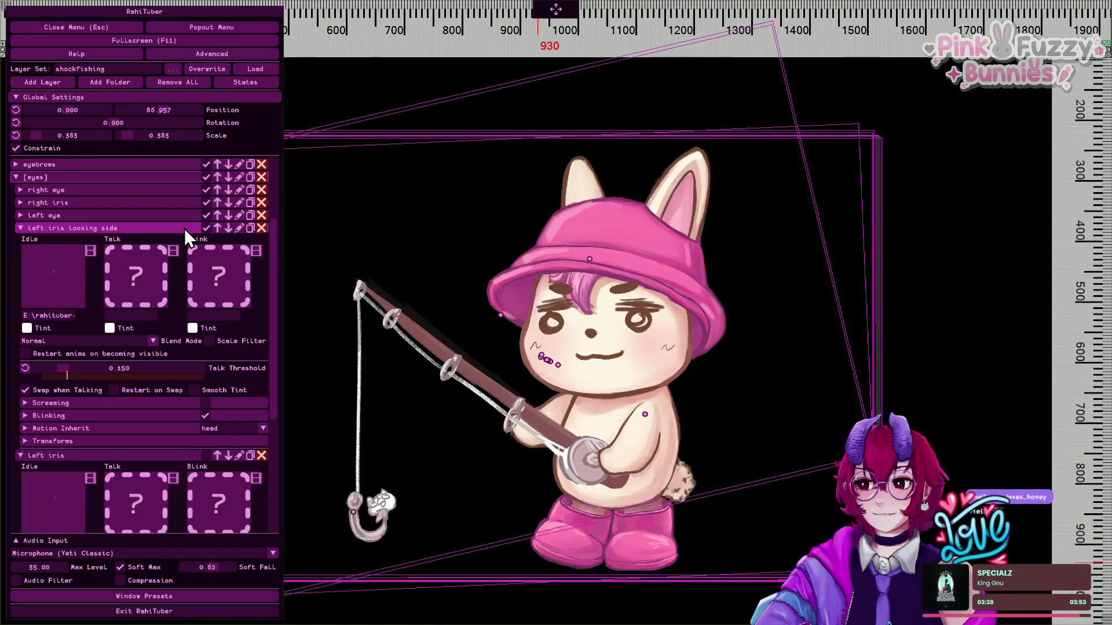
Expand the settings of the left iris looking side layer and collapse the left iris layer.
click(185, 228)
scroll(145, 336, down, 5)
scroll(87, 405, down, 4)
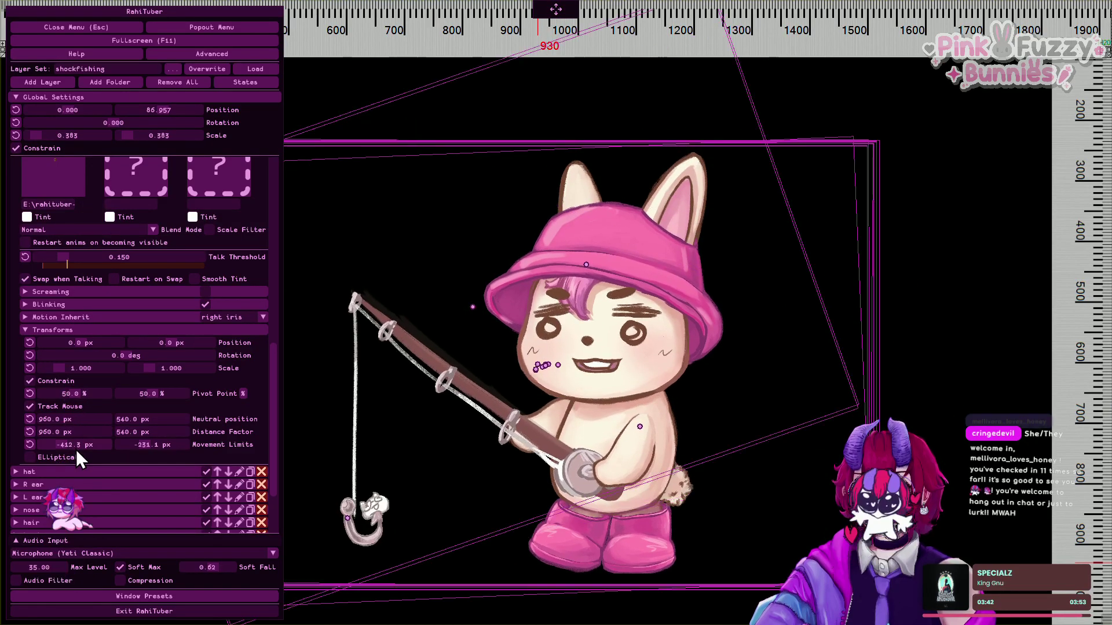
scroll(77, 414, up, 6)
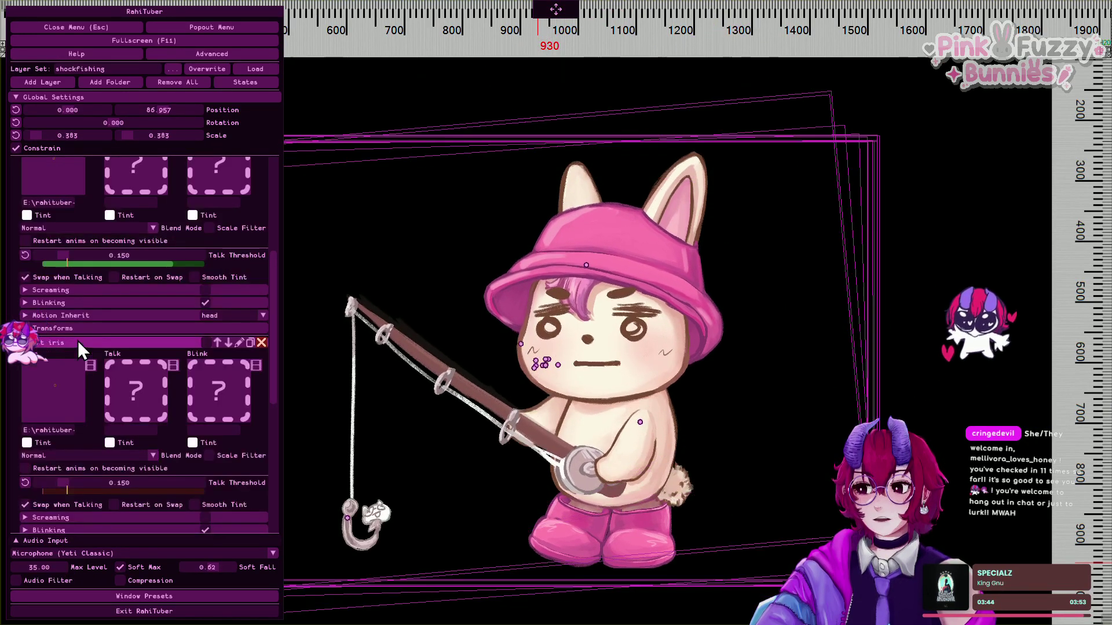
click(78, 340)
scroll(87, 358, up, 2)
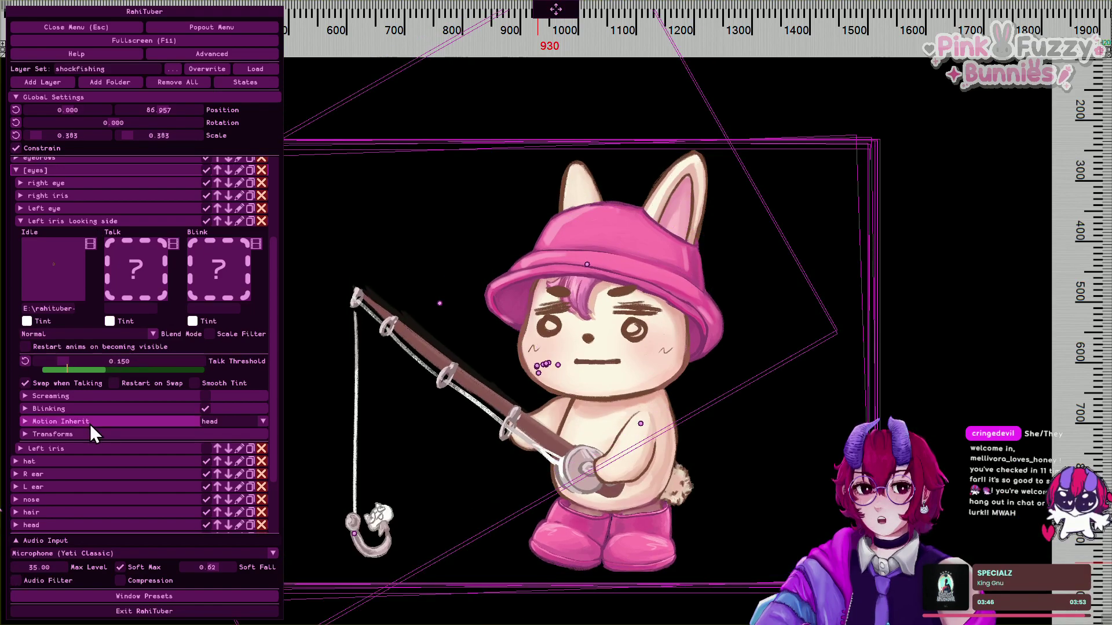